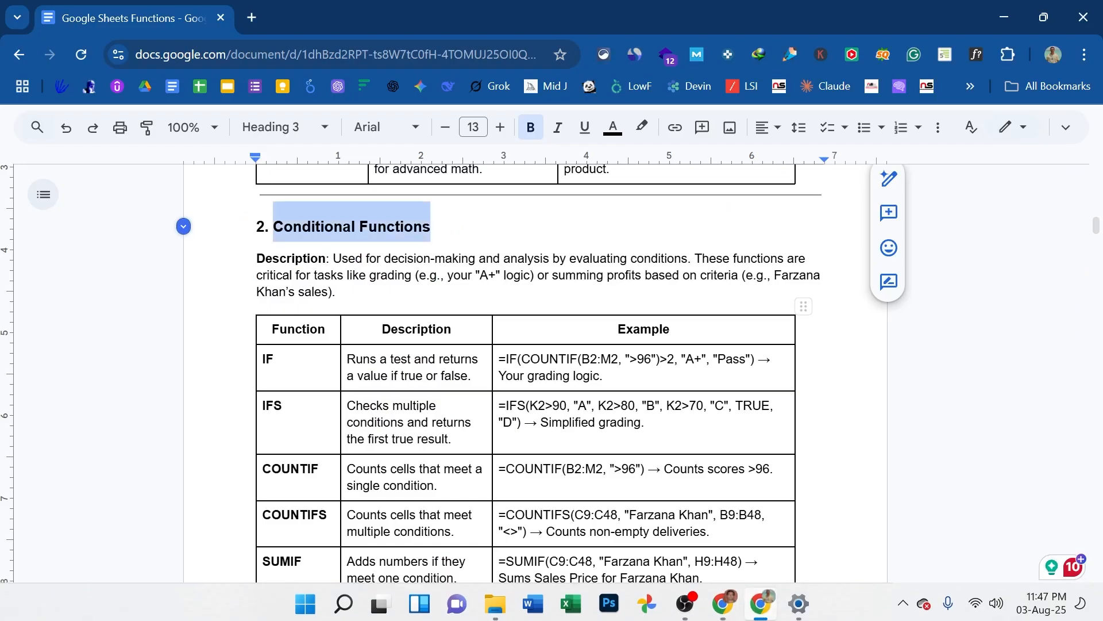
# Step: Review the IF row of the Conditional Functions table, highlighting the range and criterion inside its COUNTIF example
pyautogui.click(277, 360)
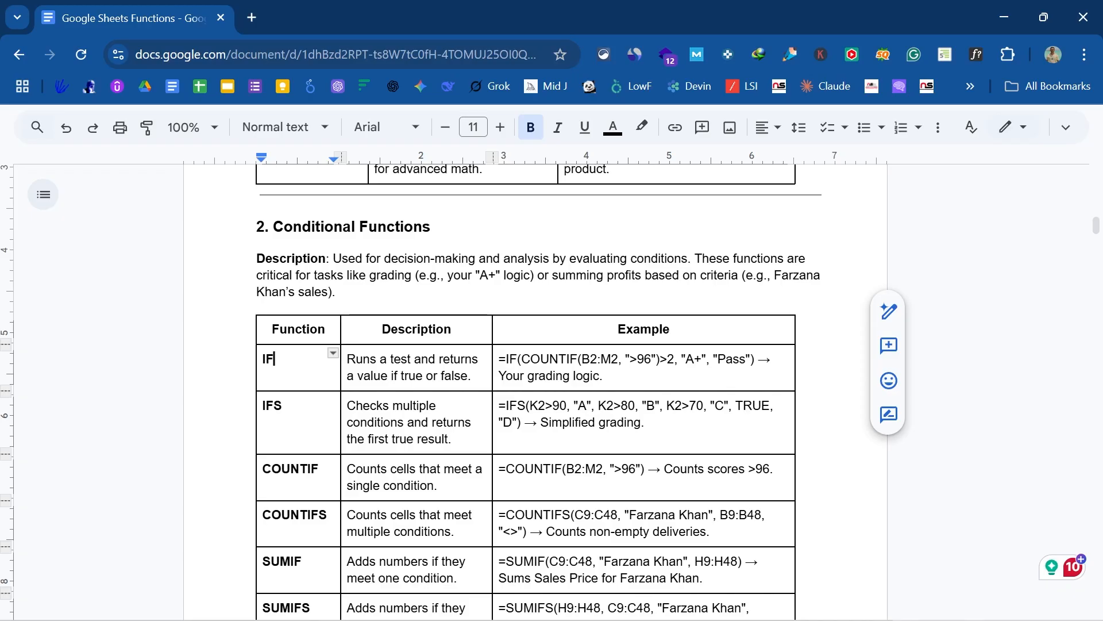
pyautogui.moveTo(582, 359); pyautogui.dragTo(651, 359)
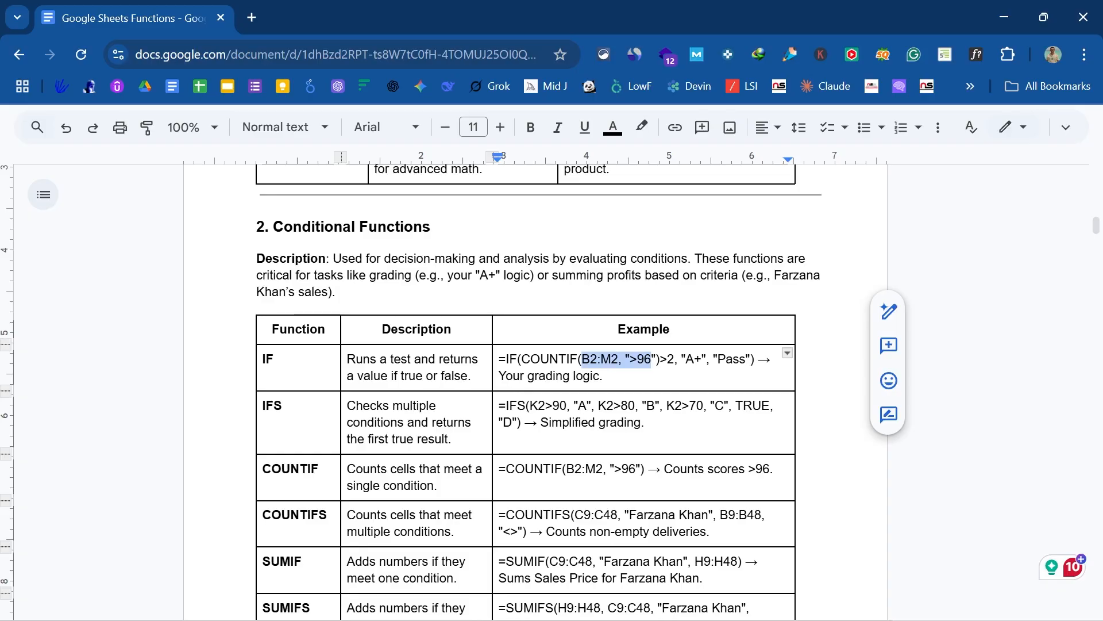
pyautogui.click(651, 359)
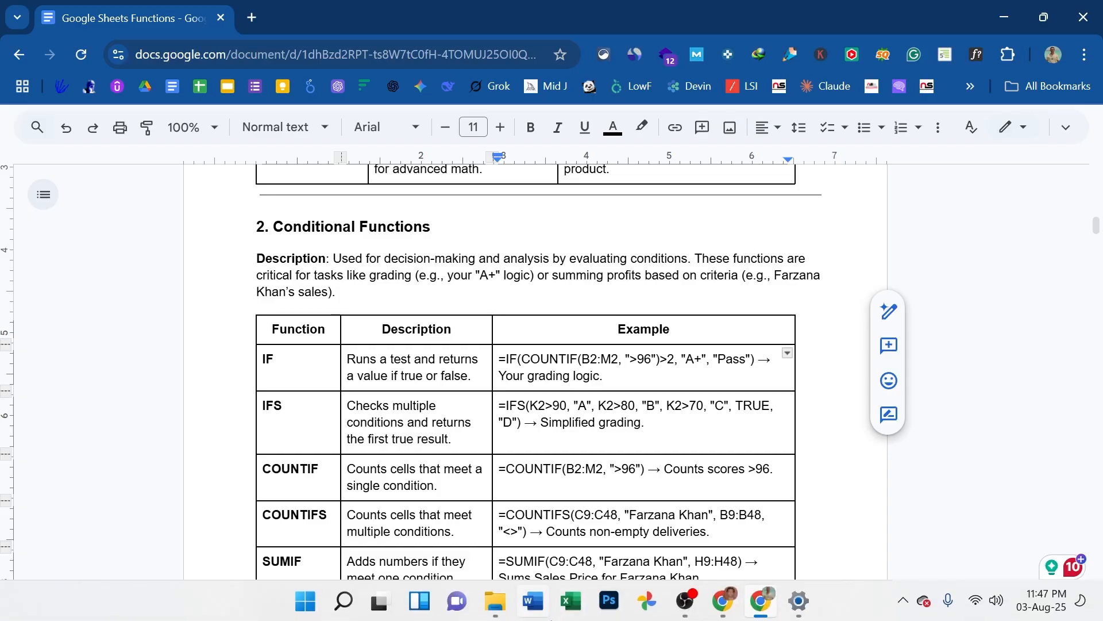
# Step: Switch to the IF & IFS Functions spreadsheet and inspect the "Pass" argument of the sample formula in cell D1
pyautogui.moveTo(764, 602)
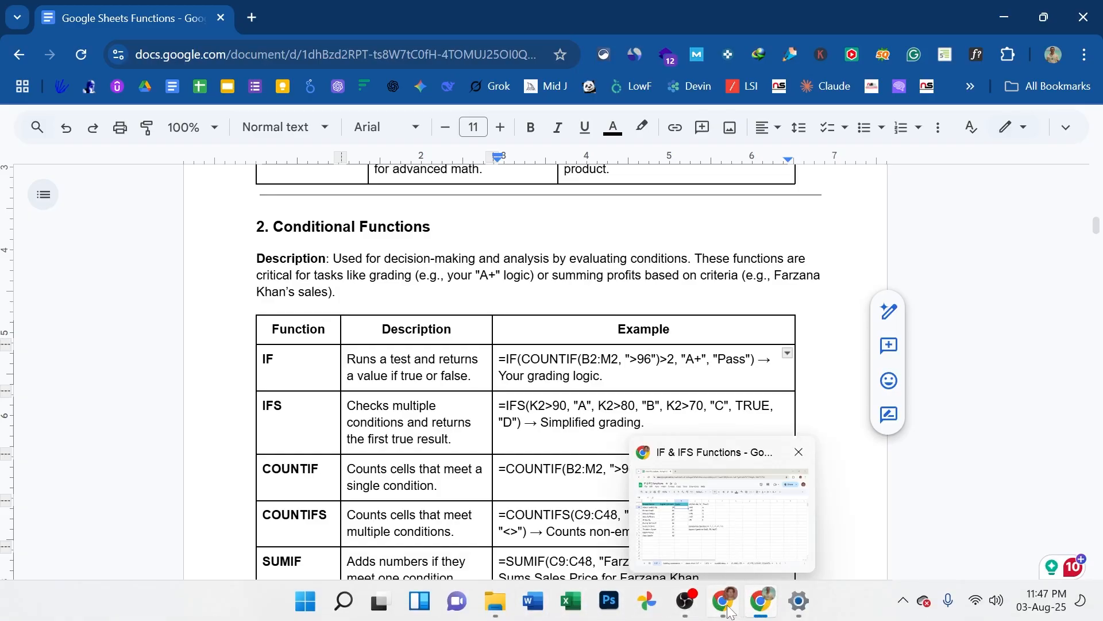
pyautogui.click(742, 553)
pyautogui.click(378, 226)
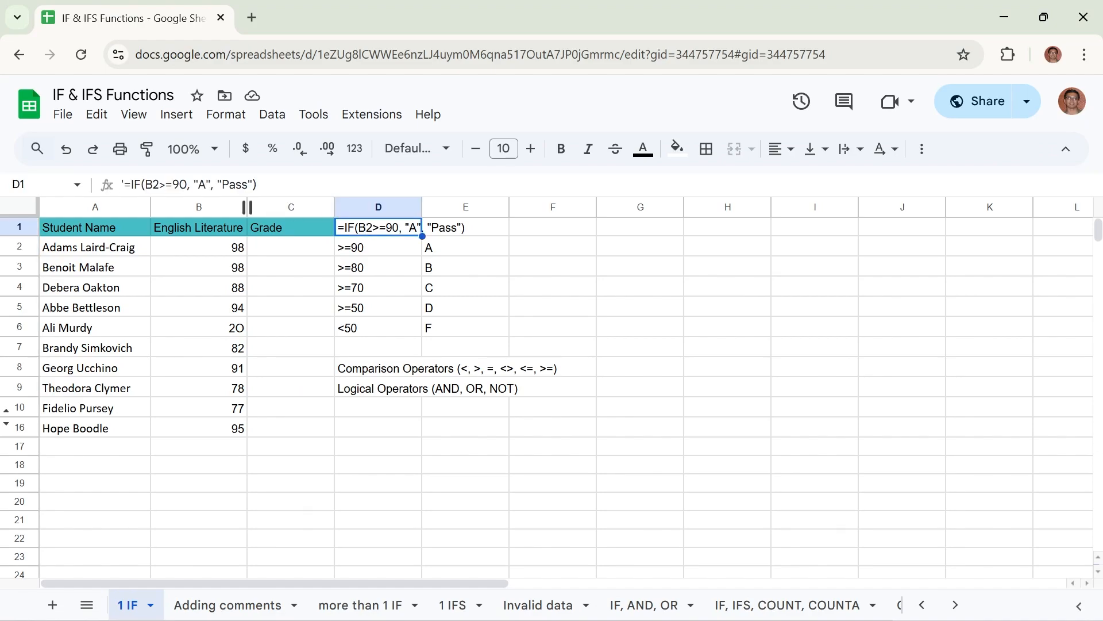
pyautogui.moveTo(211, 184); pyautogui.dragTo(252, 184)
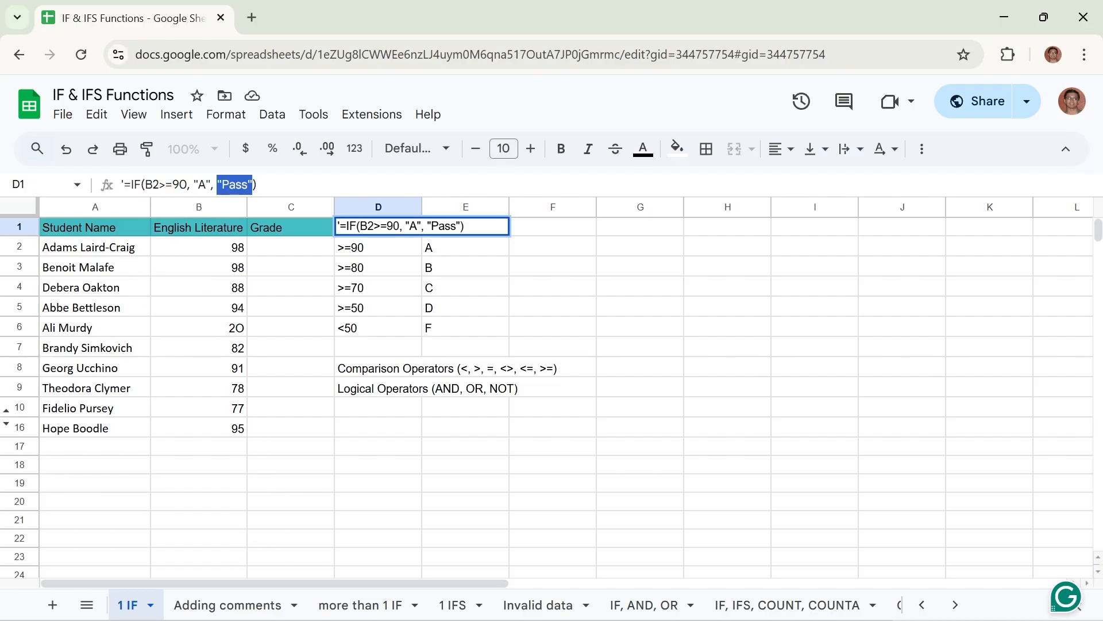
# Step: Look through the example sheets from Adding comments to IF, AND, OR, checking B6 and B10 on Invalid data, and return to 1 IF
pyautogui.click(224, 610)
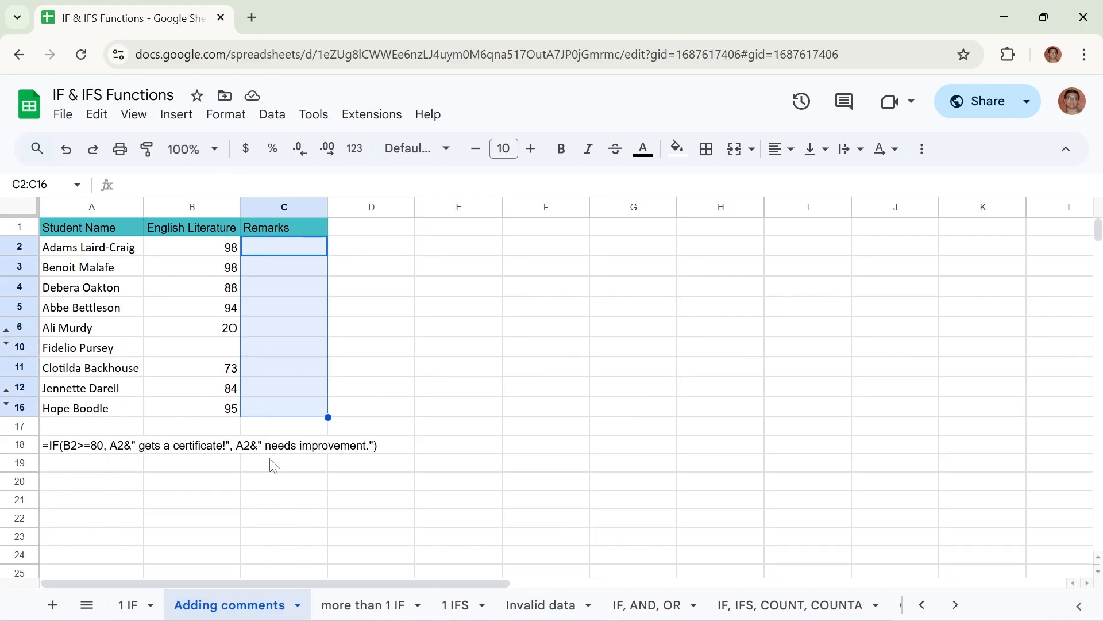
pyautogui.click(375, 610)
pyautogui.scroll(1, 275, 368)
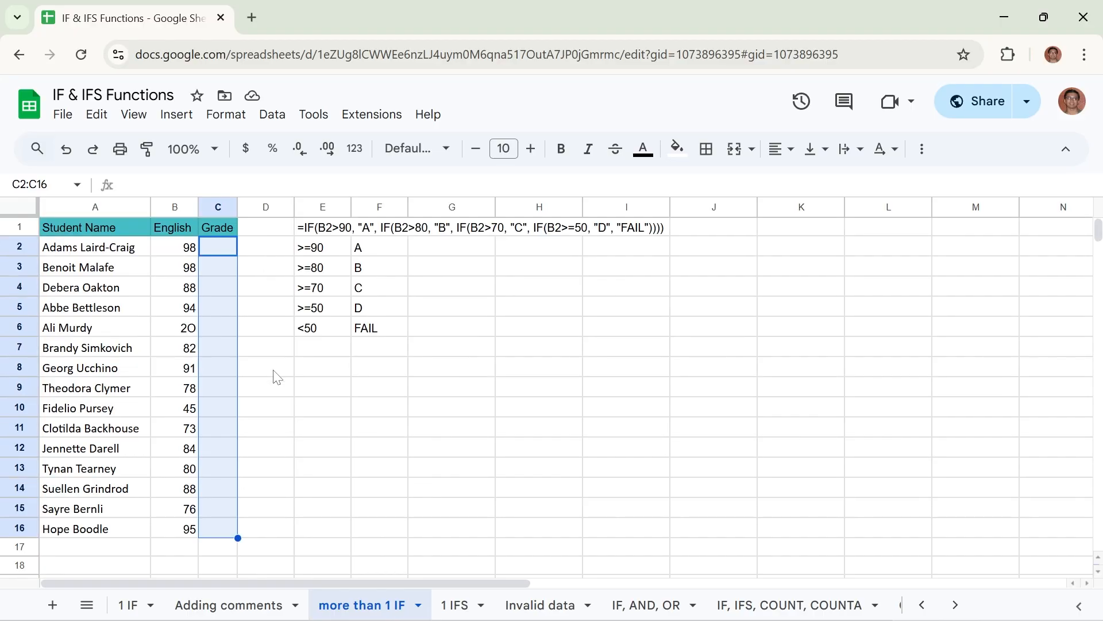
pyautogui.click(454, 608)
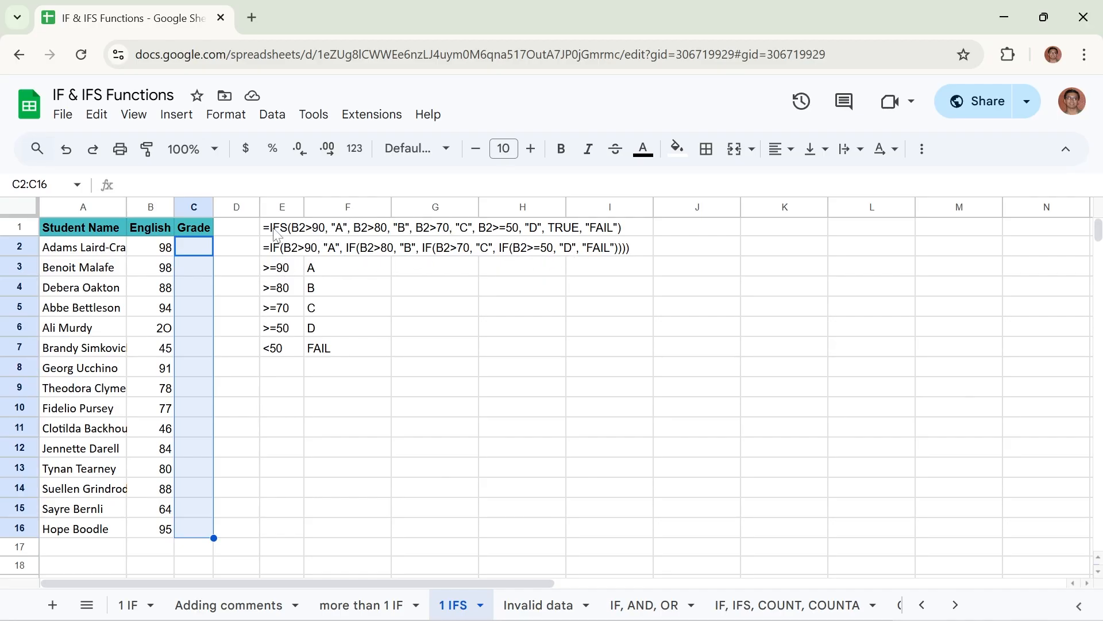
pyautogui.click(540, 605)
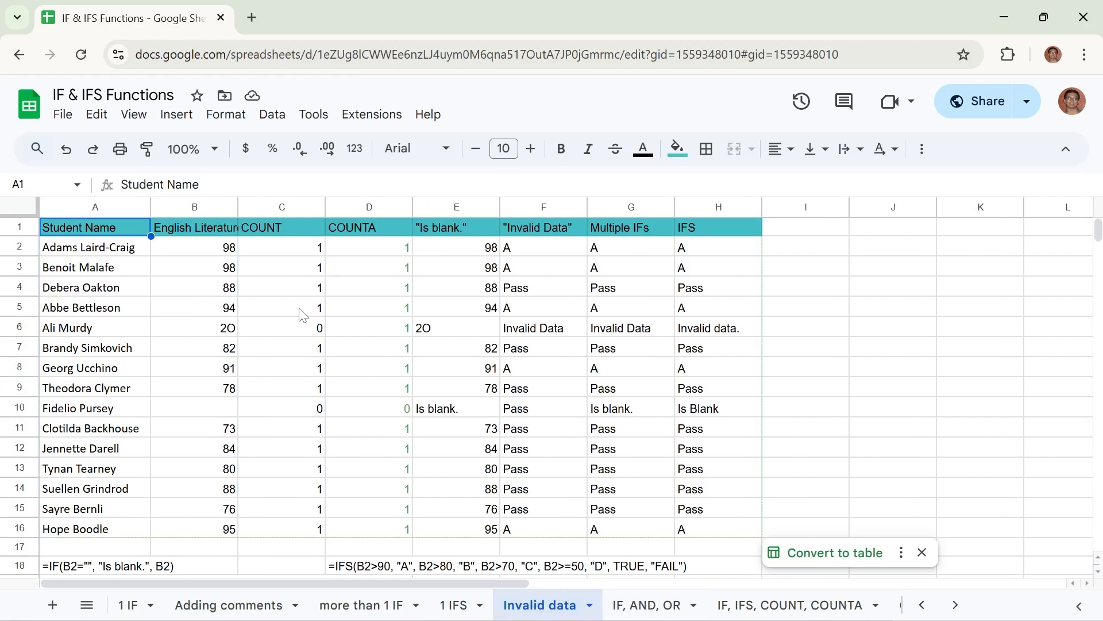
pyautogui.click(216, 330)
pyautogui.click(214, 409)
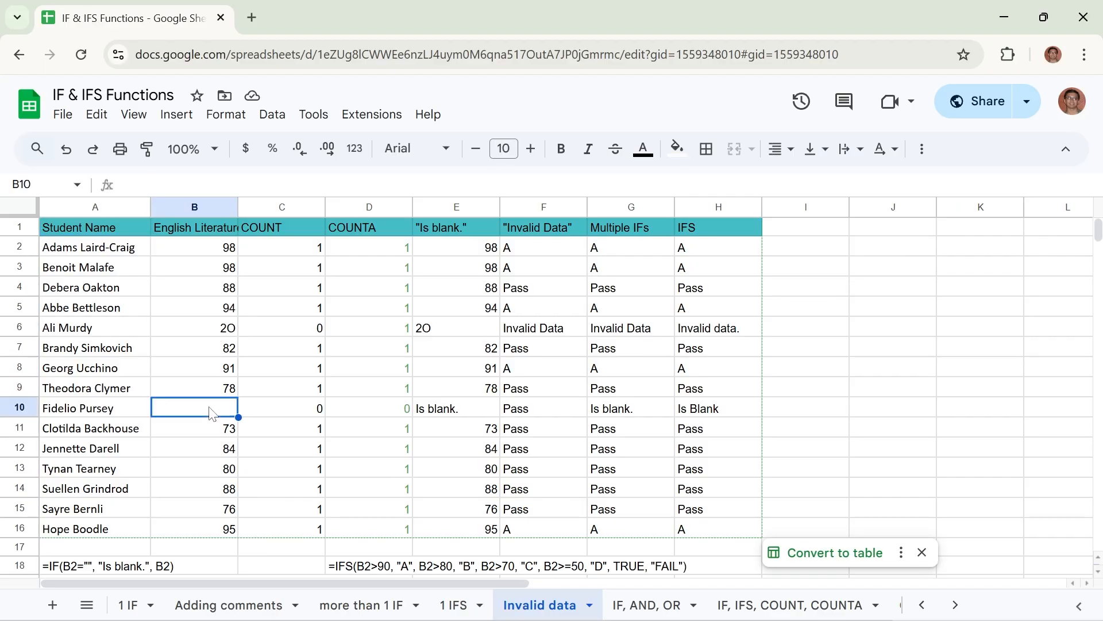
pyautogui.click(634, 607)
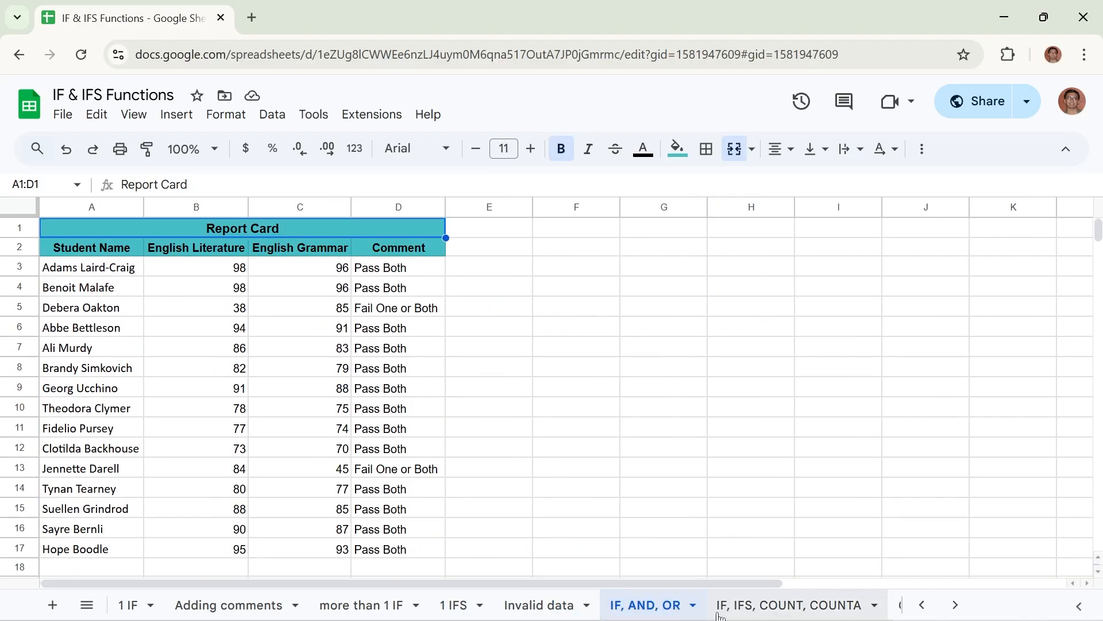
pyautogui.moveTo(139, 601)
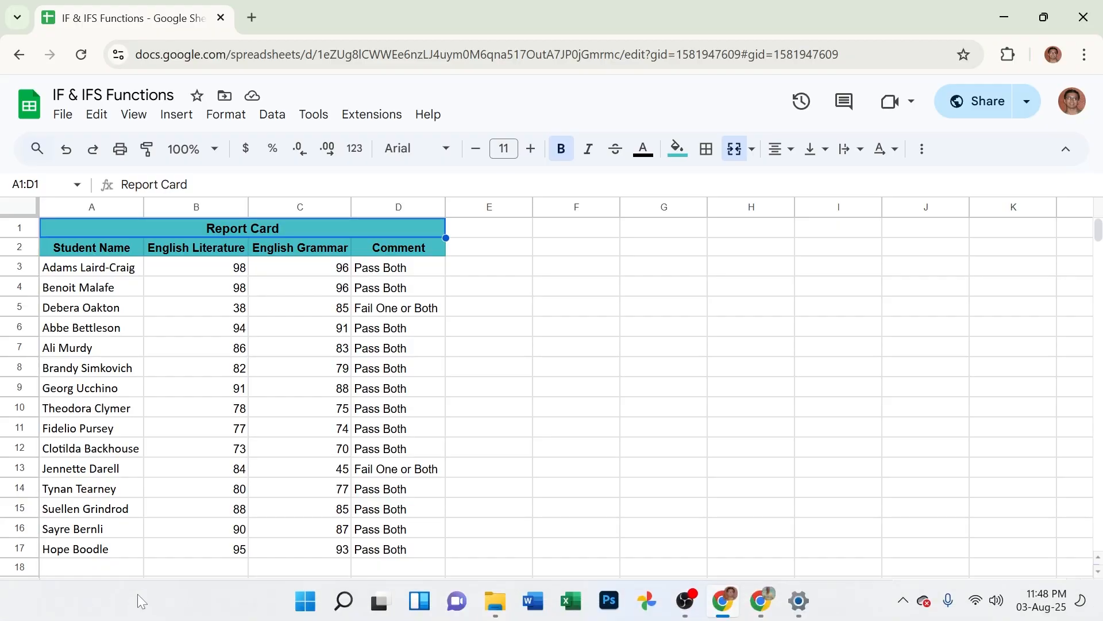
pyautogui.click(138, 493)
pyautogui.click(127, 605)
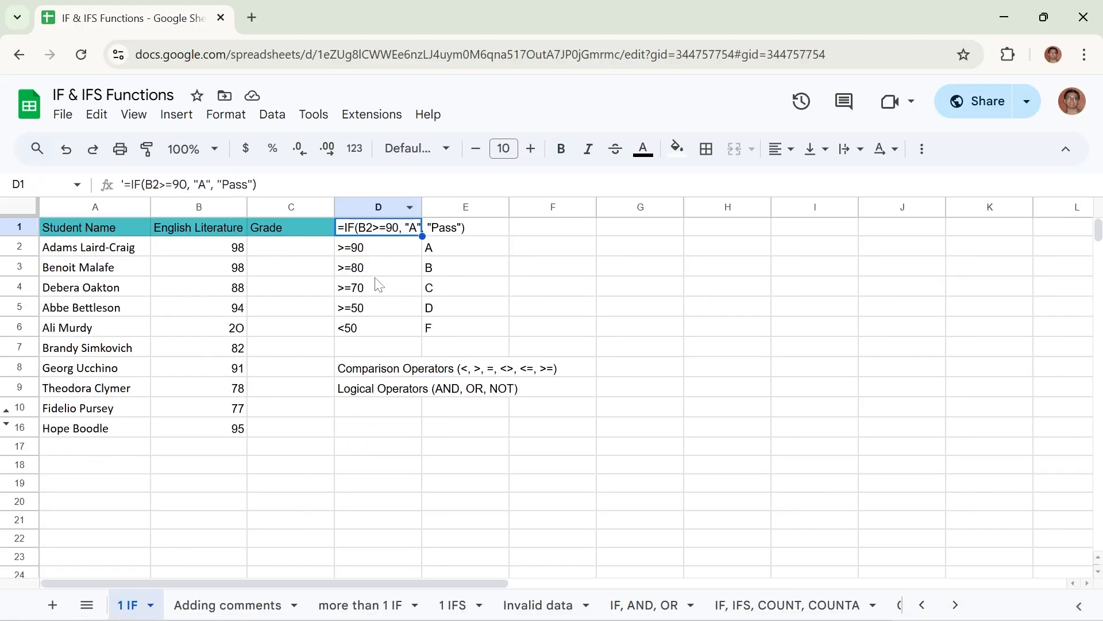
# Step: View the report cards on the IF, IFS, COUNT, COUNTA and IF, IFS, AND, OR sheets, inspecting Result cells S4 and S7
pyautogui.click(744, 608)
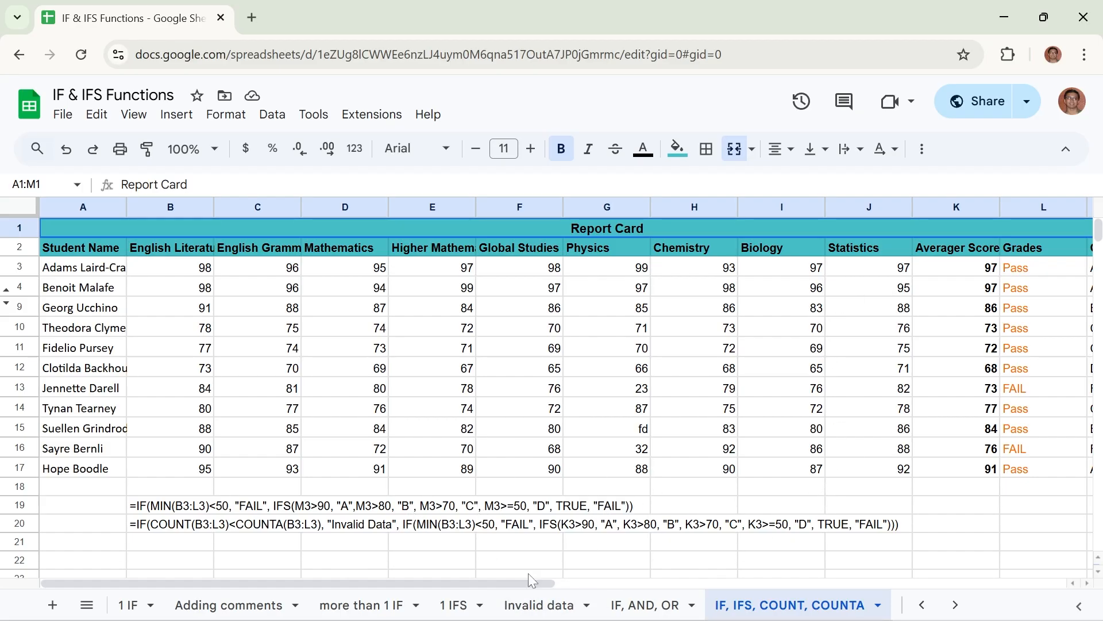
pyautogui.moveTo(519, 580); pyautogui.dragTo(688, 578)
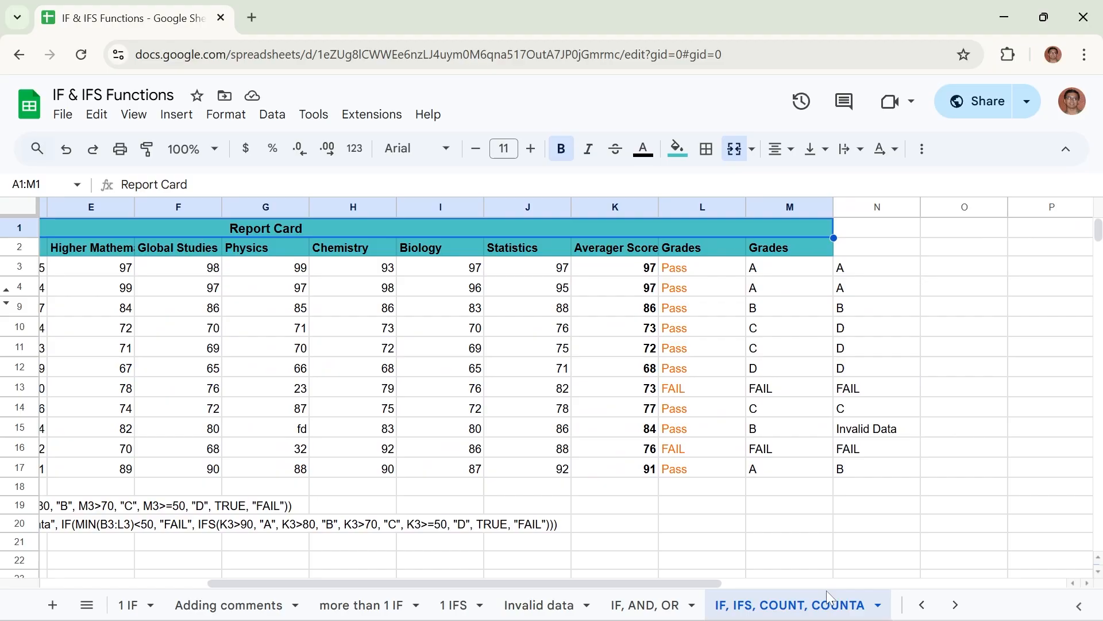
pyautogui.click(956, 605)
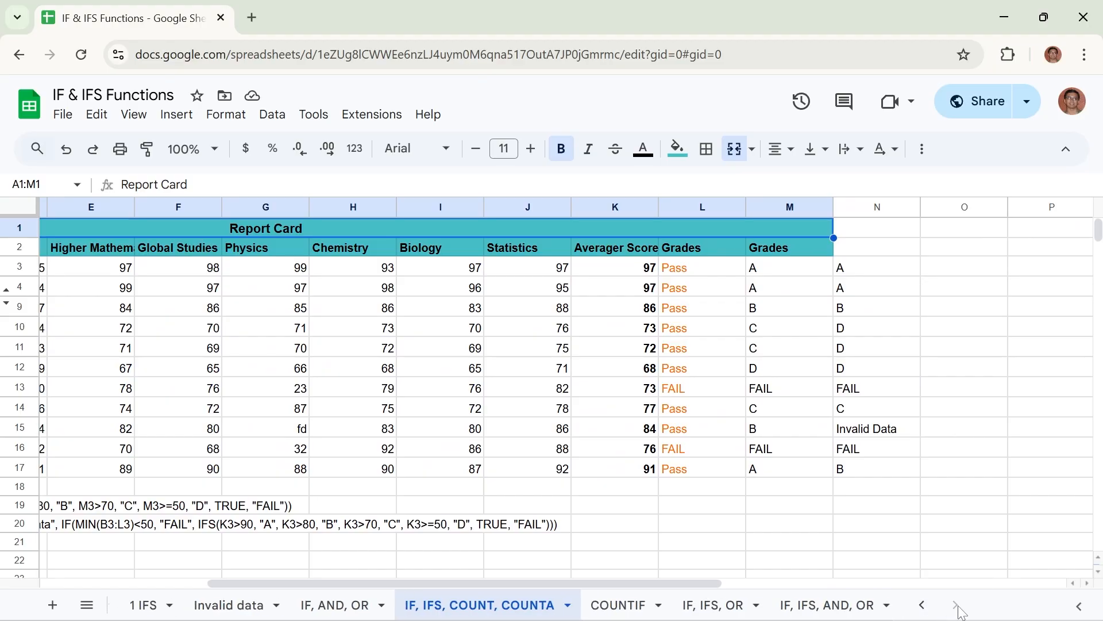
pyautogui.click(798, 610)
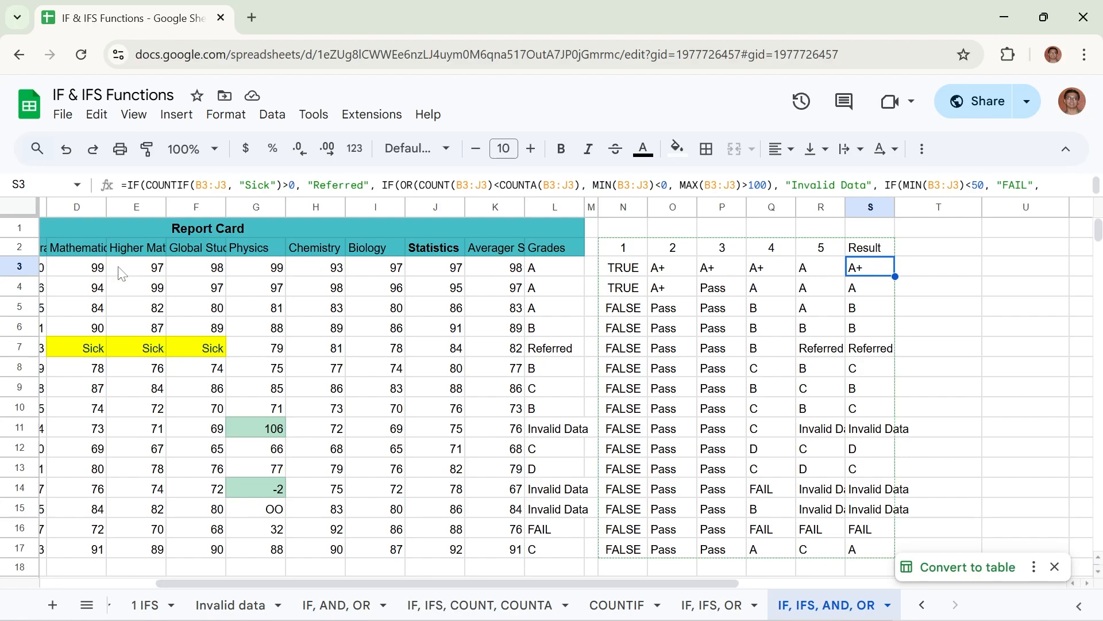
pyautogui.click(866, 292)
pyautogui.click(866, 349)
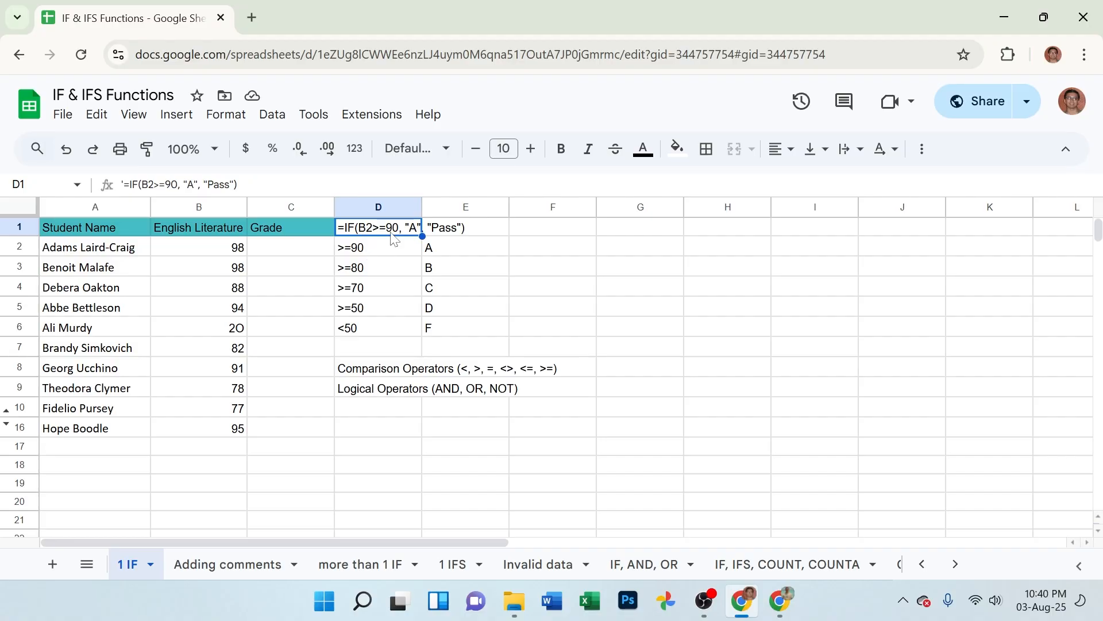
# Step: Examine the sample IF formula in D1 of the 1 IF sheet, highlighting its condition, "A" and "Pass" arguments in turn
pyautogui.doubleClick(362, 232)
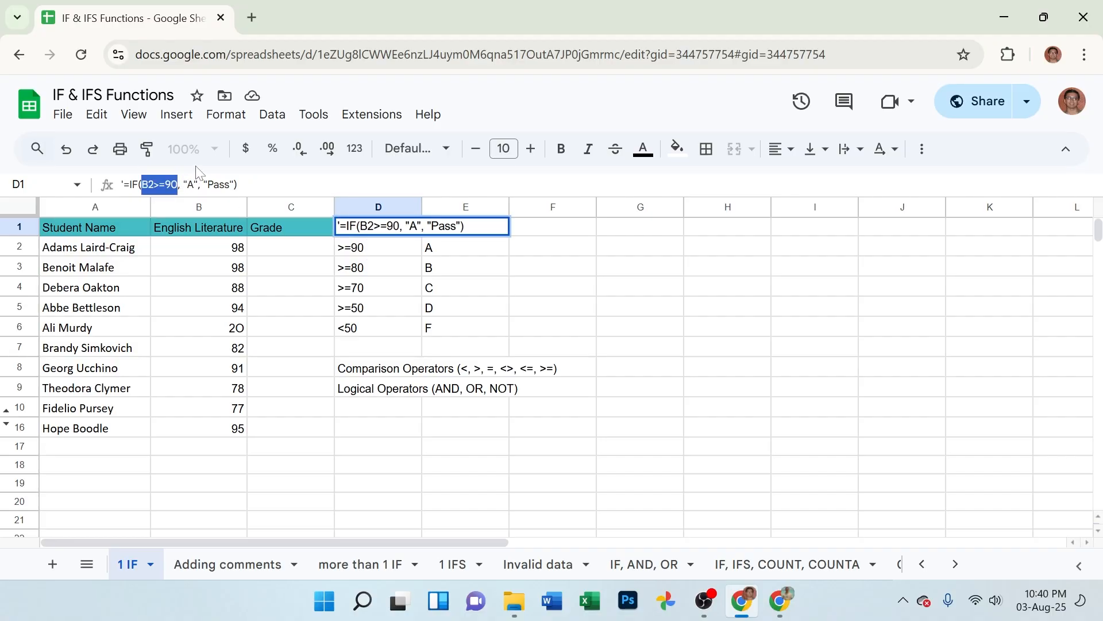
pyautogui.moveTo(199, 185)
pyautogui.mouseDown()
pyautogui.moveTo(183, 185)
pyautogui.moveTo(208, 184)
pyautogui.moveTo(183, 185)
pyautogui.mouseUp()
pyautogui.click(234, 184)
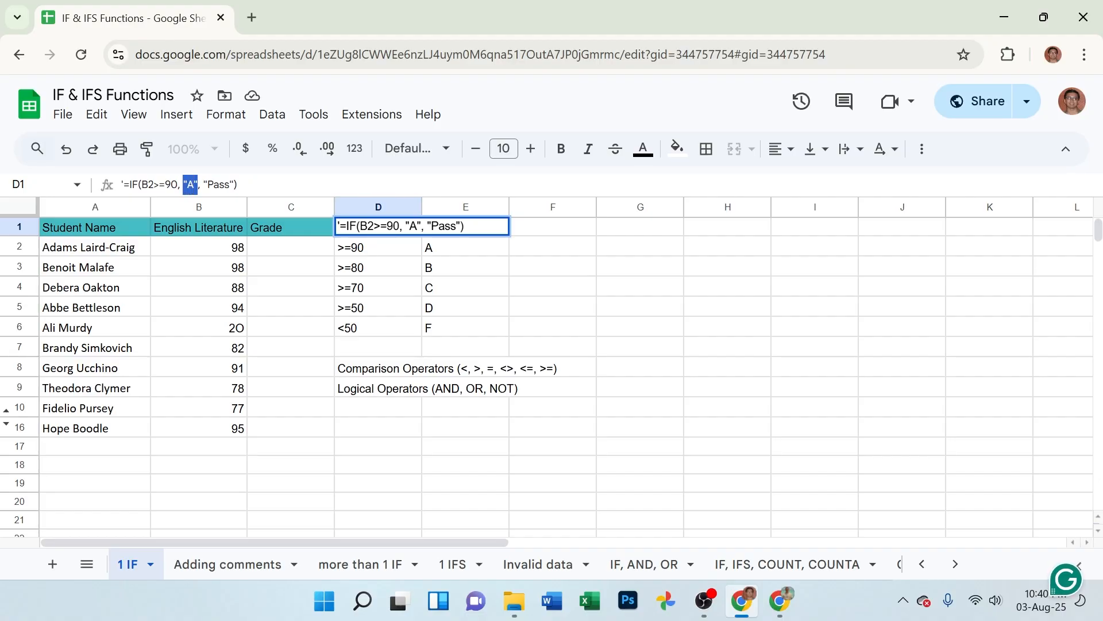
pyautogui.click(202, 185)
pyautogui.moveTo(203, 185); pyautogui.dragTo(234, 185)
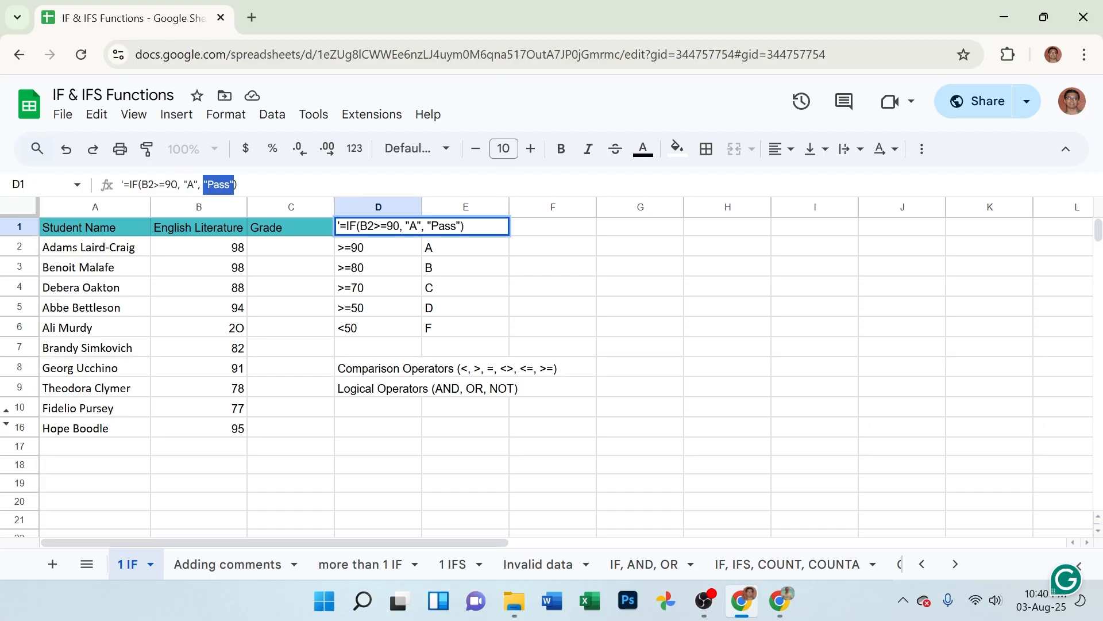
pyautogui.click(251, 185)
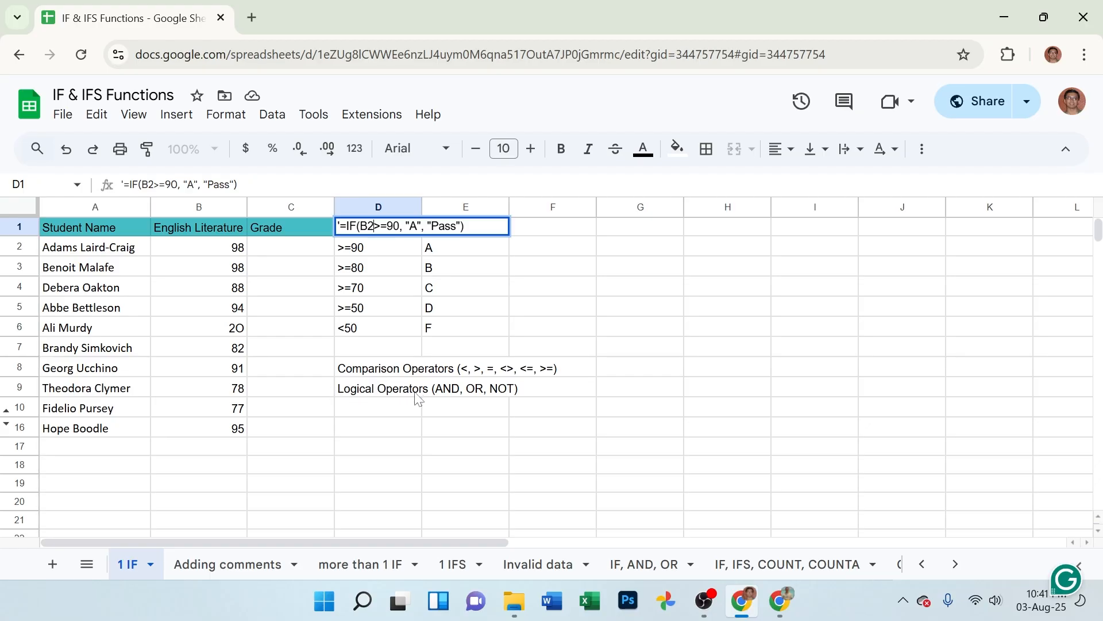
# Step: Examine the comparison operators listed in cell D8 one by one, and the logical operators listed in D9
pyautogui.click(361, 375)
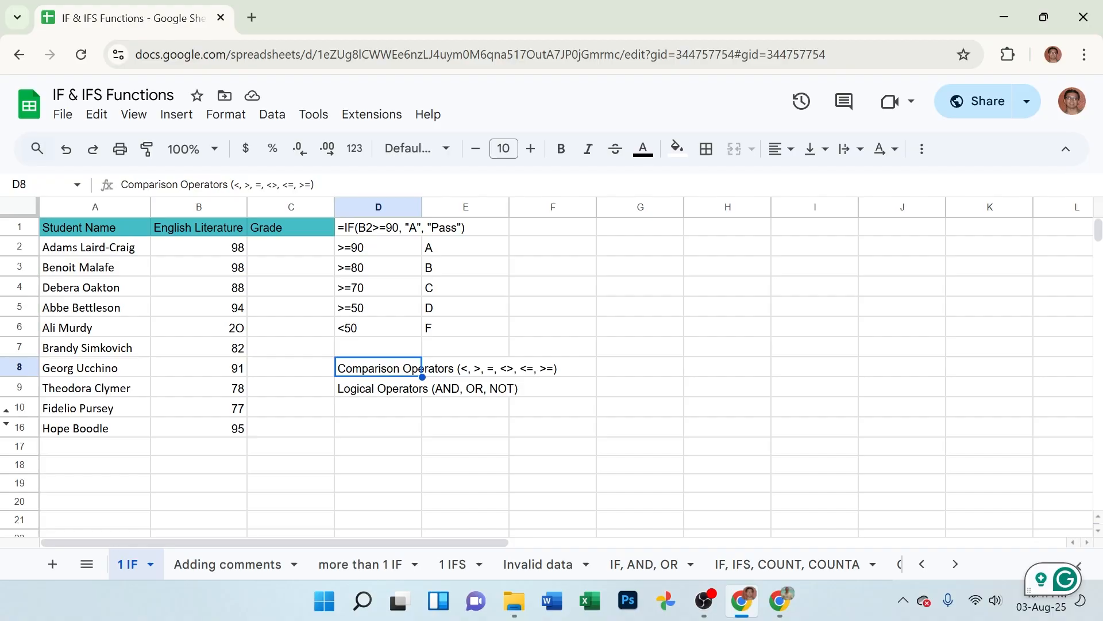
pyautogui.doubleClick(271, 185)
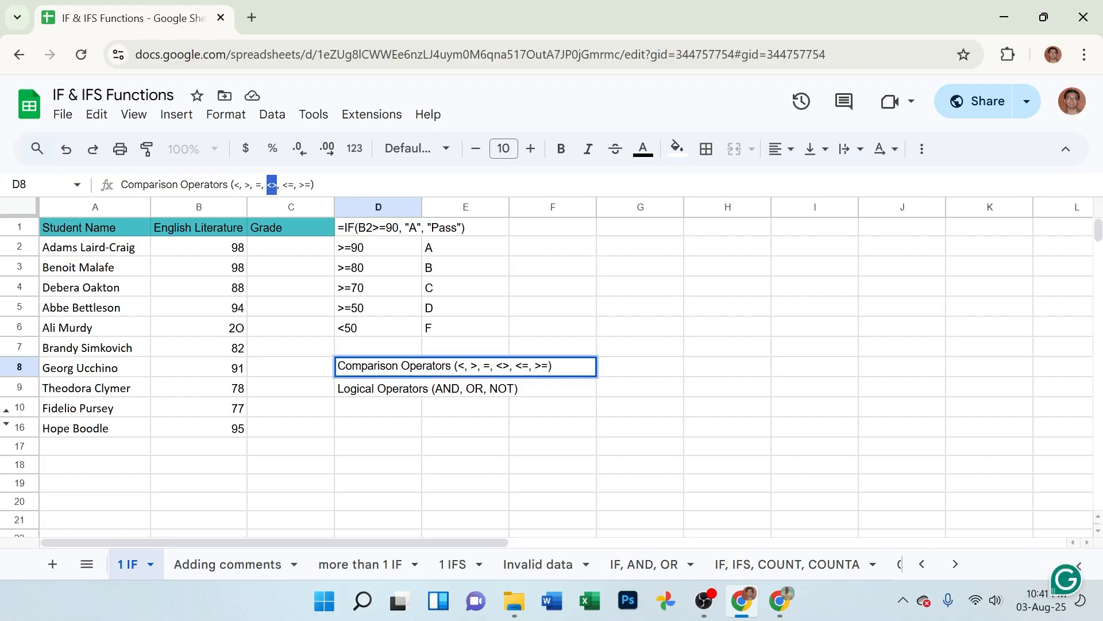
pyautogui.moveTo(264, 184); pyautogui.dragTo(266, 184)
pyautogui.moveTo(282, 185); pyautogui.dragTo(288, 184)
pyautogui.click(293, 185)
pyautogui.moveTo(282, 184); pyautogui.dragTo(287, 184)
pyautogui.click(293, 185)
pyautogui.hotkey('shift', 'Left')
pyautogui.hotkey('shift', 'Left')
pyautogui.press('Right')
pyautogui.press('Right')
pyautogui.press('Right')
pyautogui.hotkey('shift', 'Right')
pyautogui.click(302, 184)
pyautogui.click(361, 396)
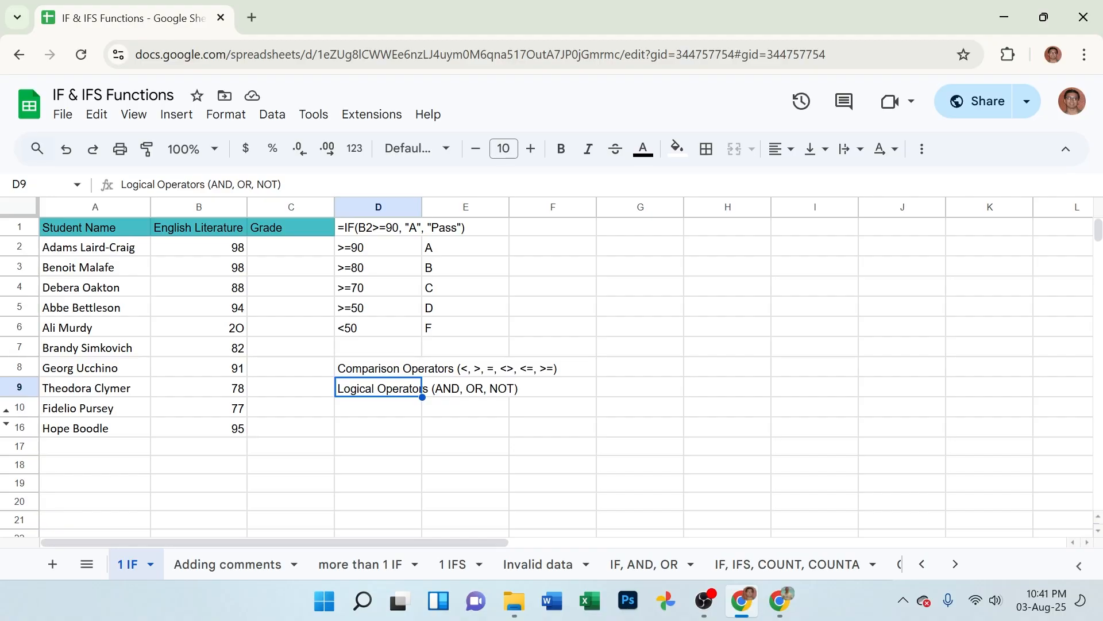
pyautogui.doubleClick(422, 389)
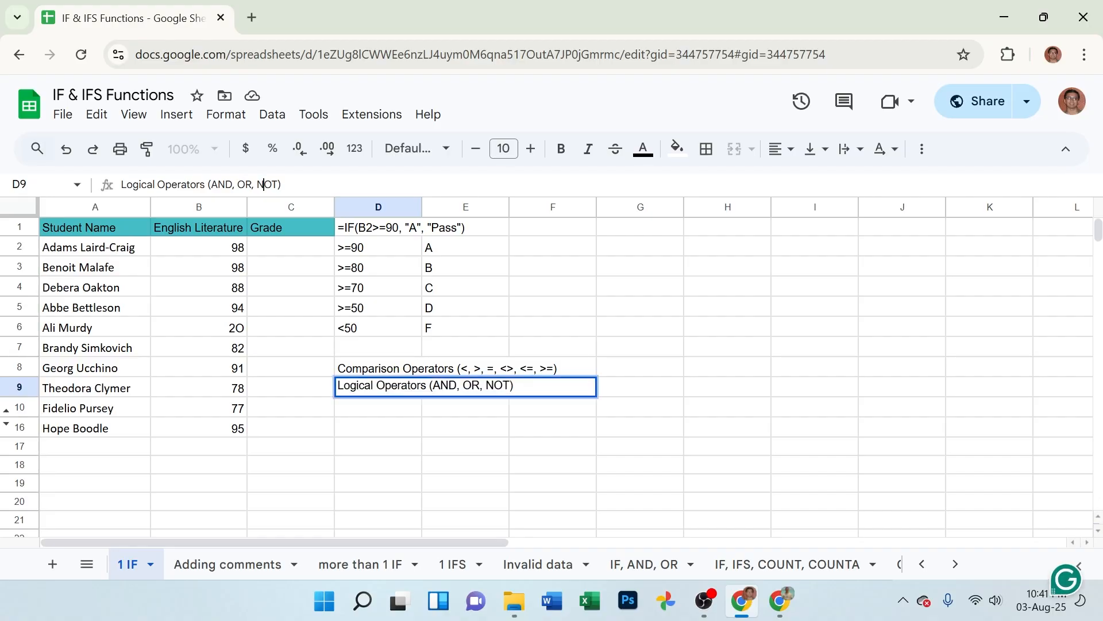
# Step: Start an IF formula in Grade cell C2 with the condition B2>=90
pyautogui.click(273, 251)
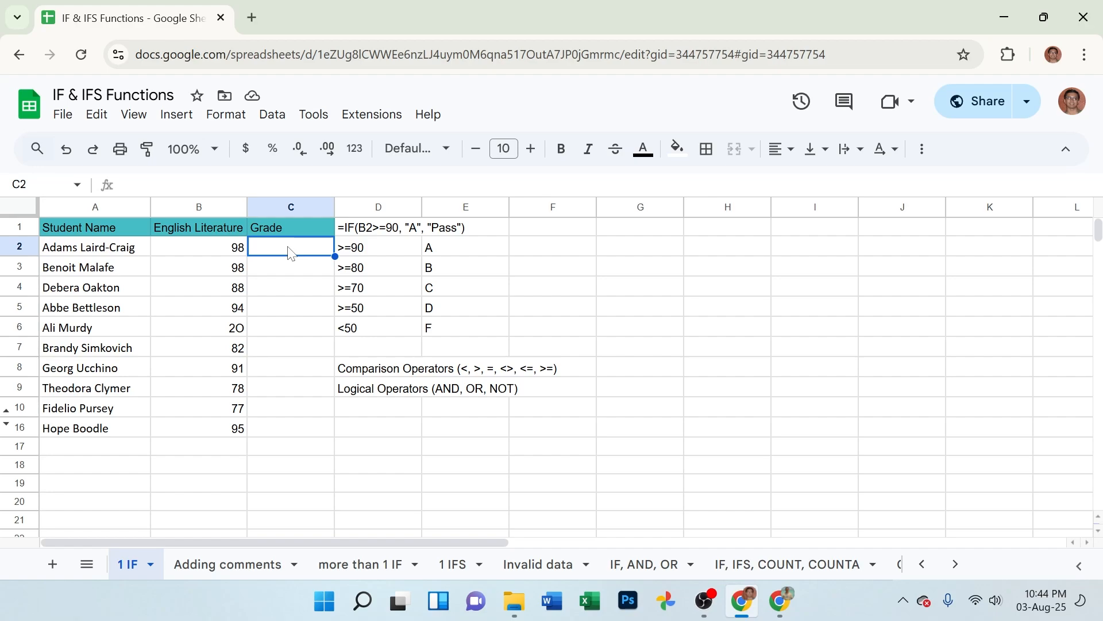
pyautogui.write('=')
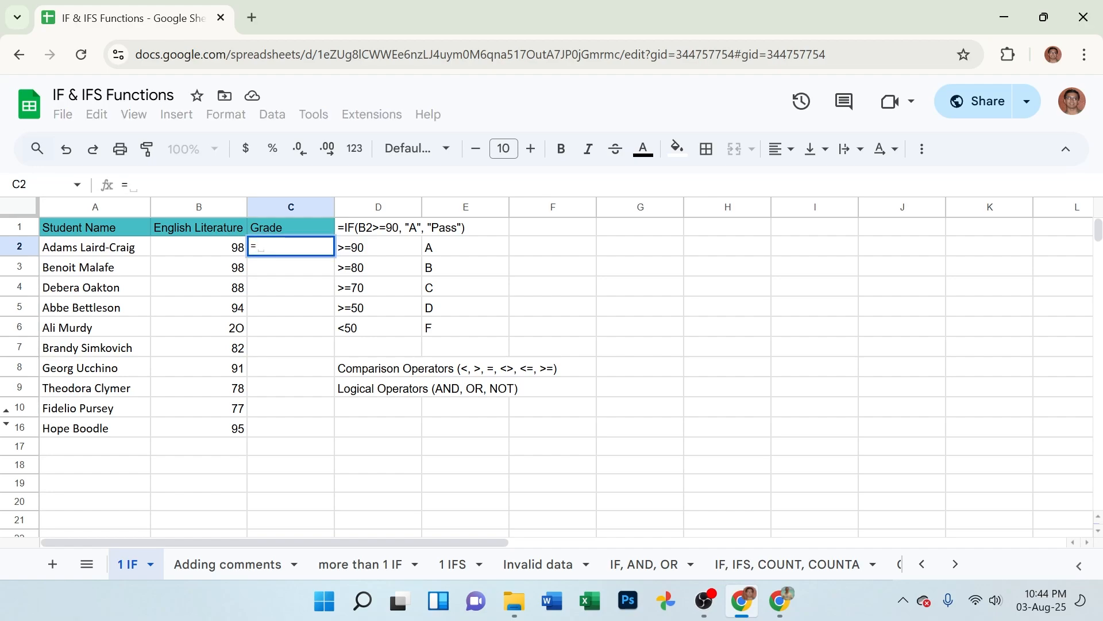
pyautogui.write('IF')
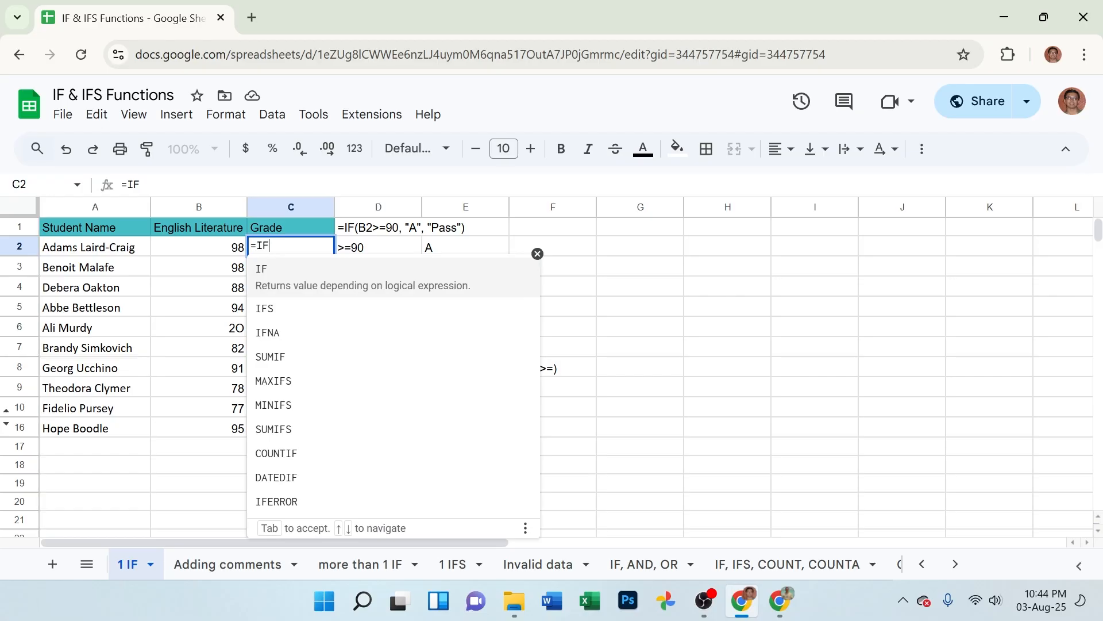
pyautogui.write('(')
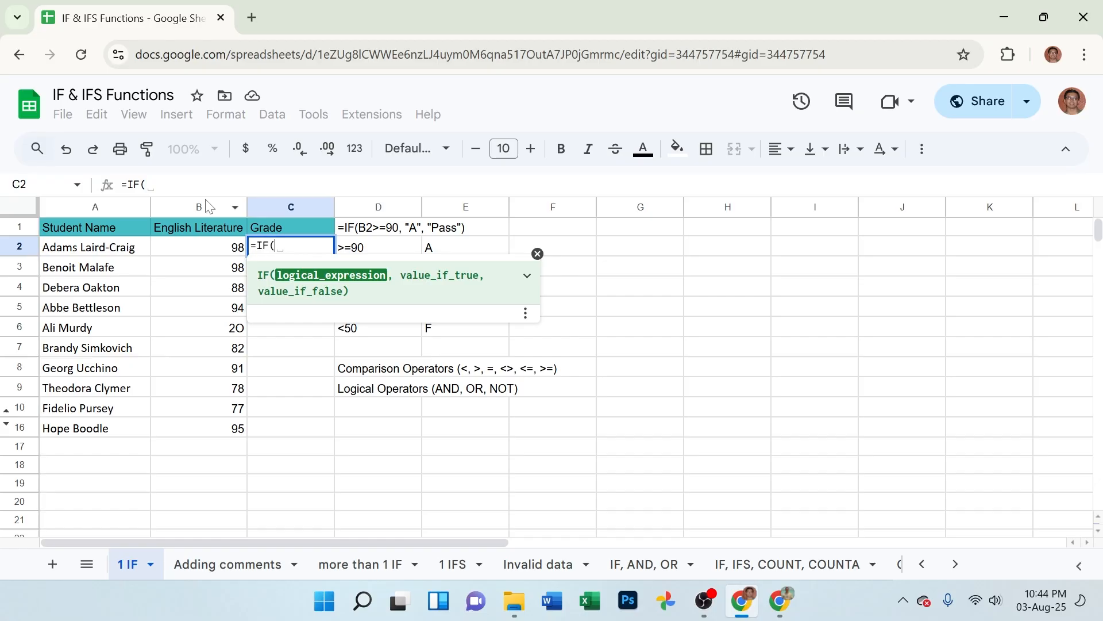
pyautogui.click(220, 252)
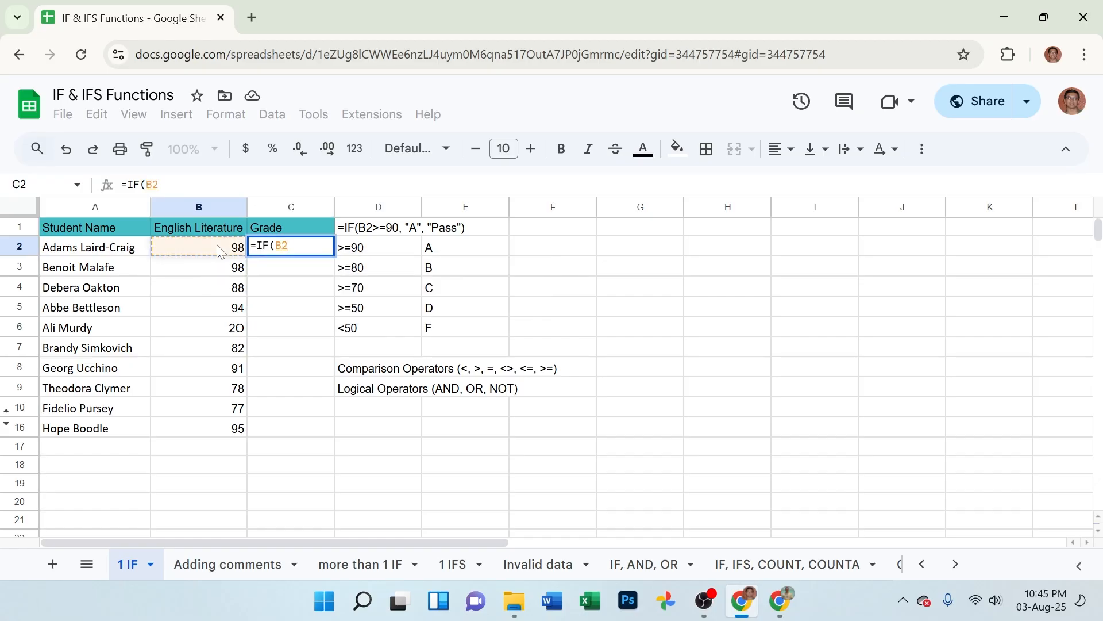
pyautogui.write('>')
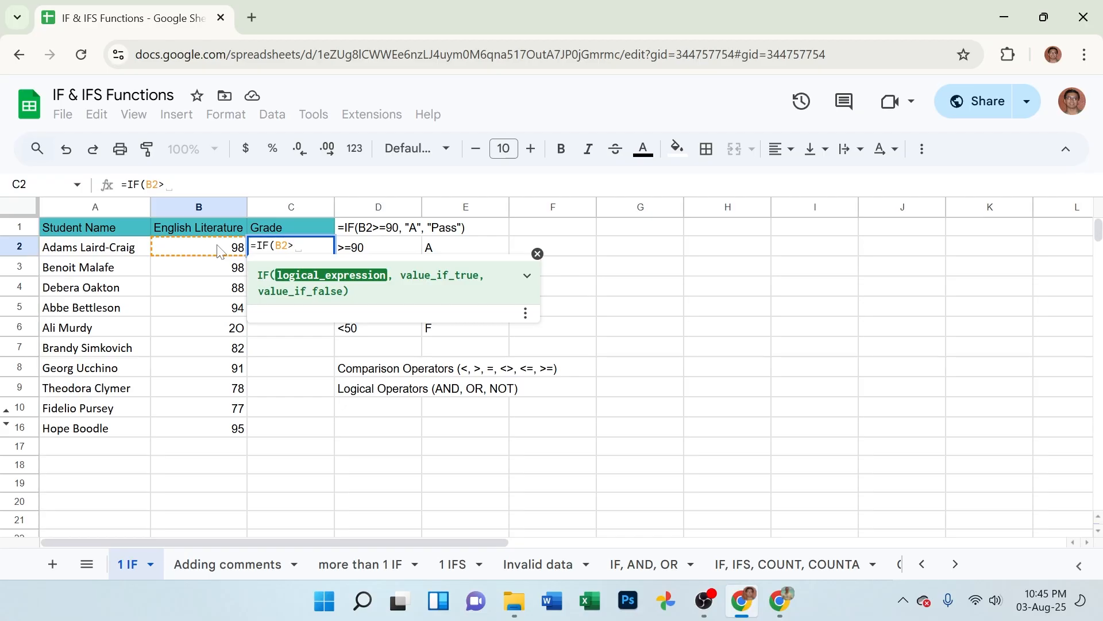
pyautogui.write('=90')
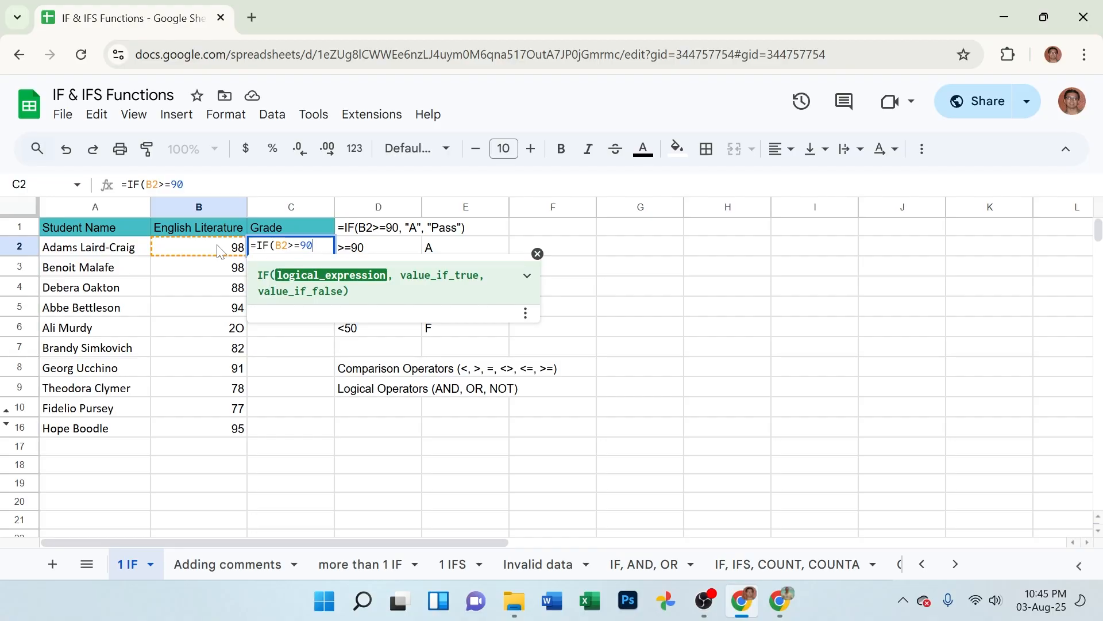
# Step: Complete the C2 formula with "A" if true and "Pass" if false, and accept the suggested autofill for the Grade column
pyautogui.write(',')
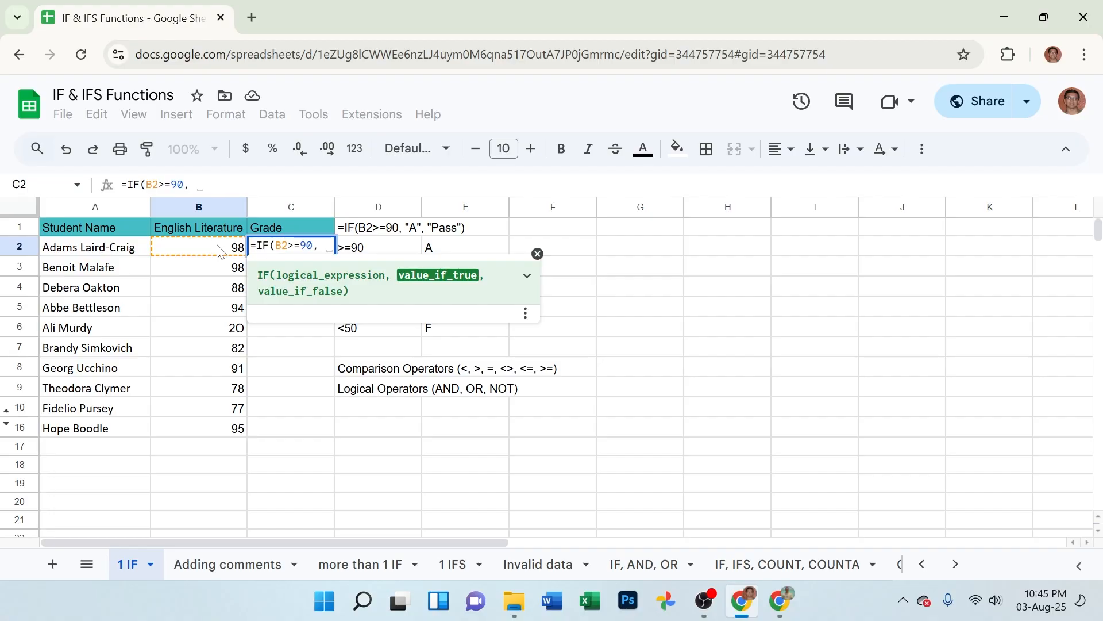
pyautogui.write('""')
pyautogui.press('Left')
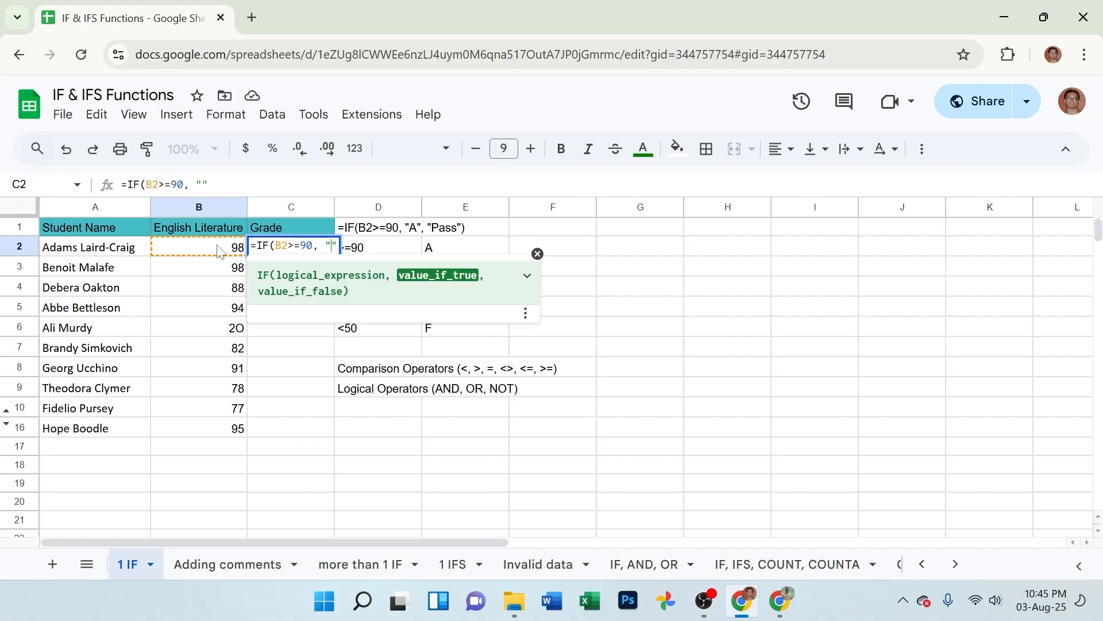
pyautogui.write('A')
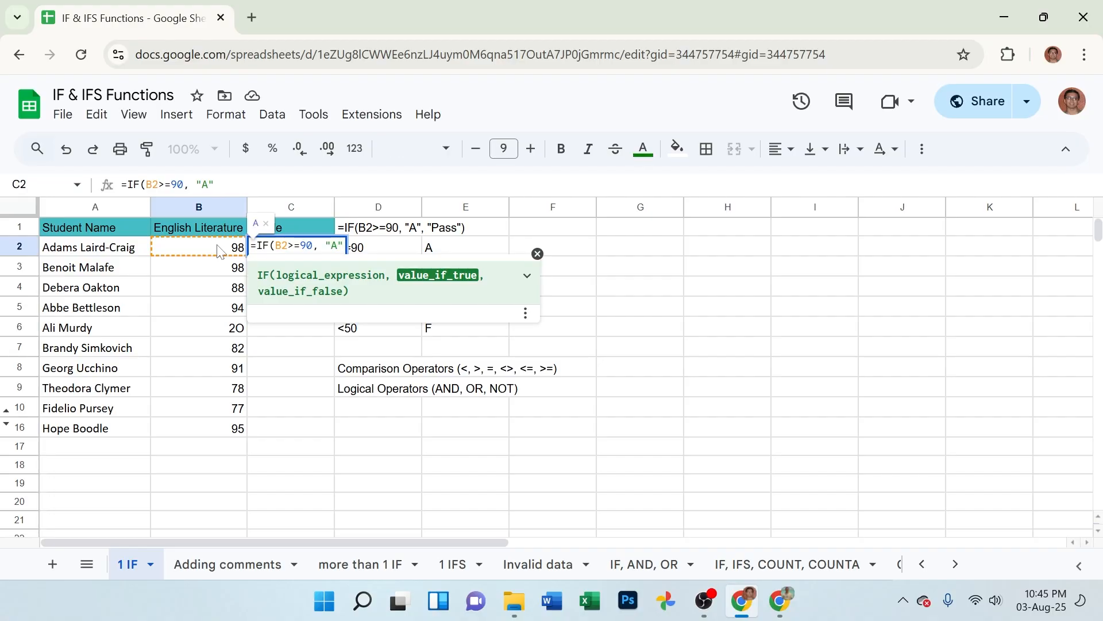
pyautogui.write(', ')
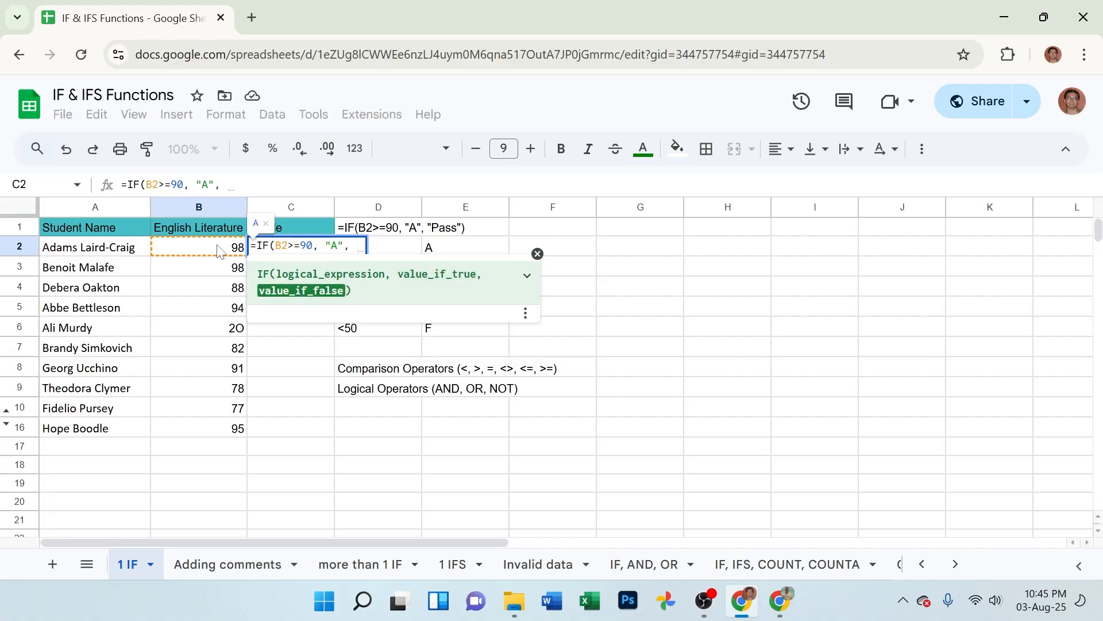
pyautogui.write('""')
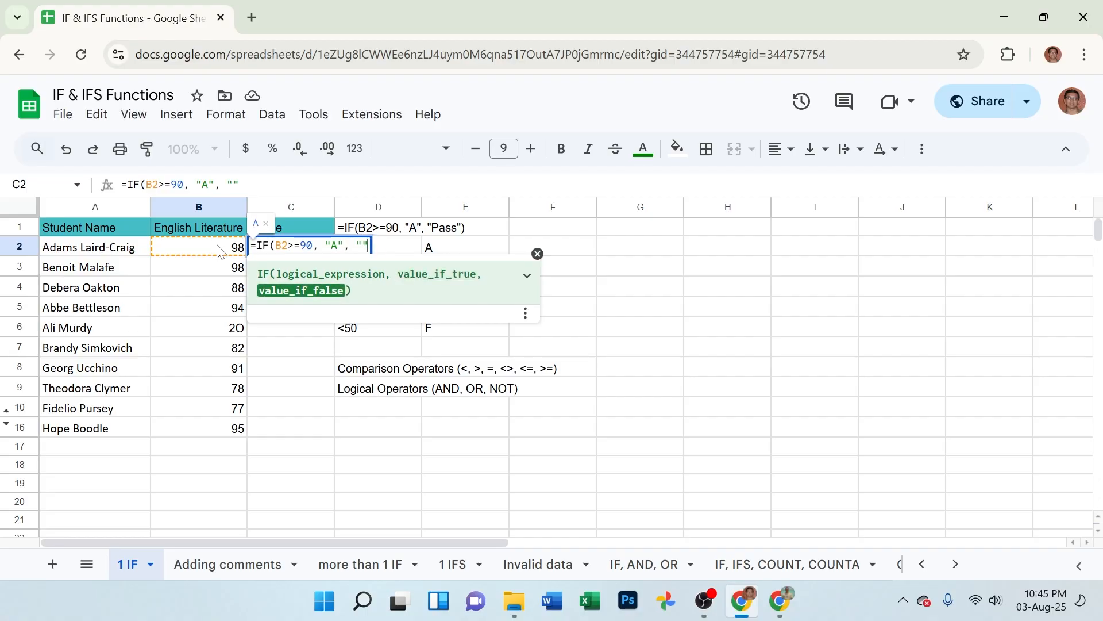
pyautogui.write('Pass')
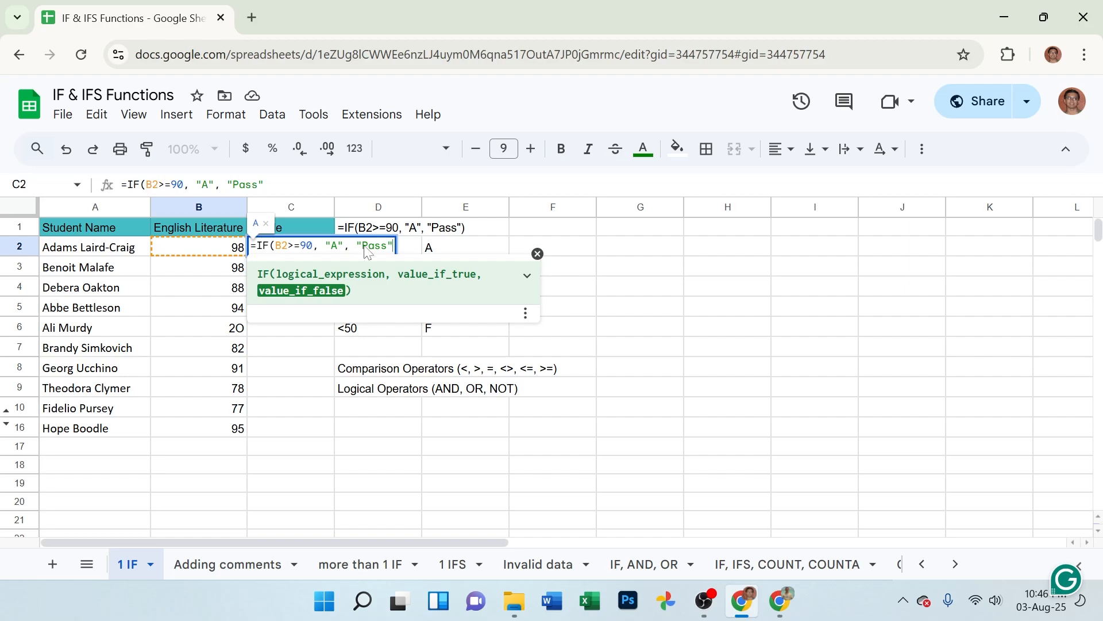
pyautogui.press('Return')
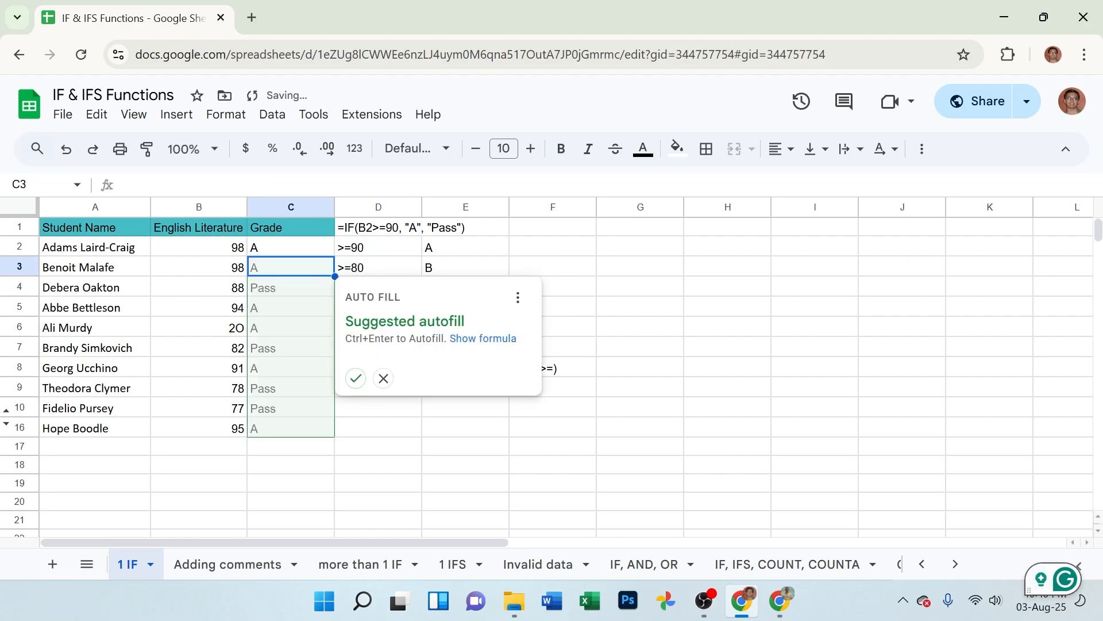
pyautogui.click(355, 378)
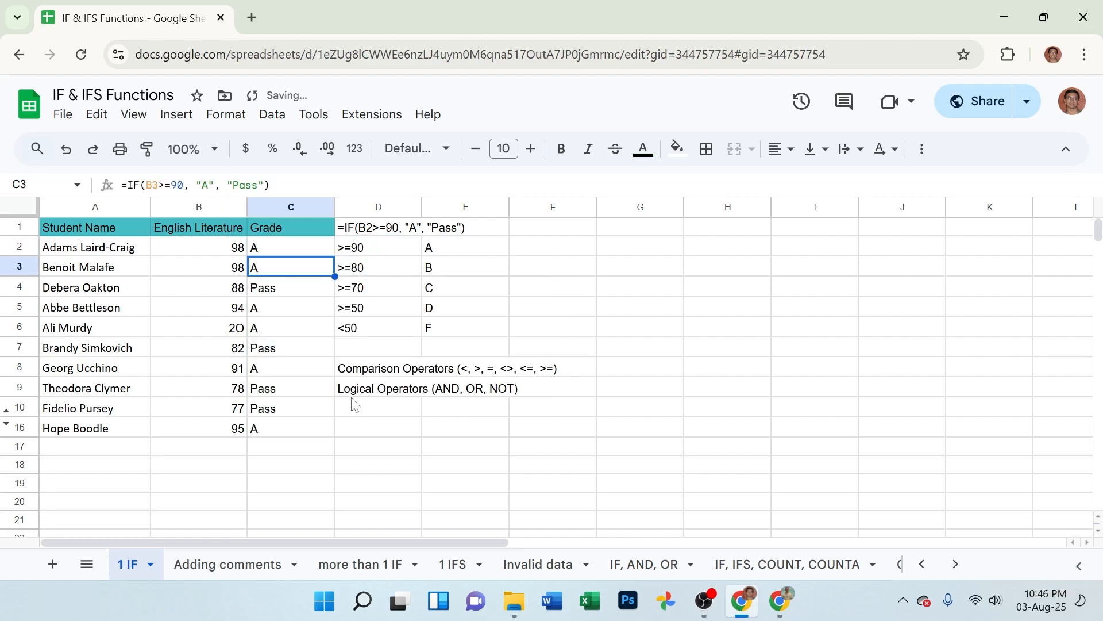
# Step: Check the filled grades against their scores in C2, row 4, C7, C9, C10 and C16
pyautogui.click(271, 247)
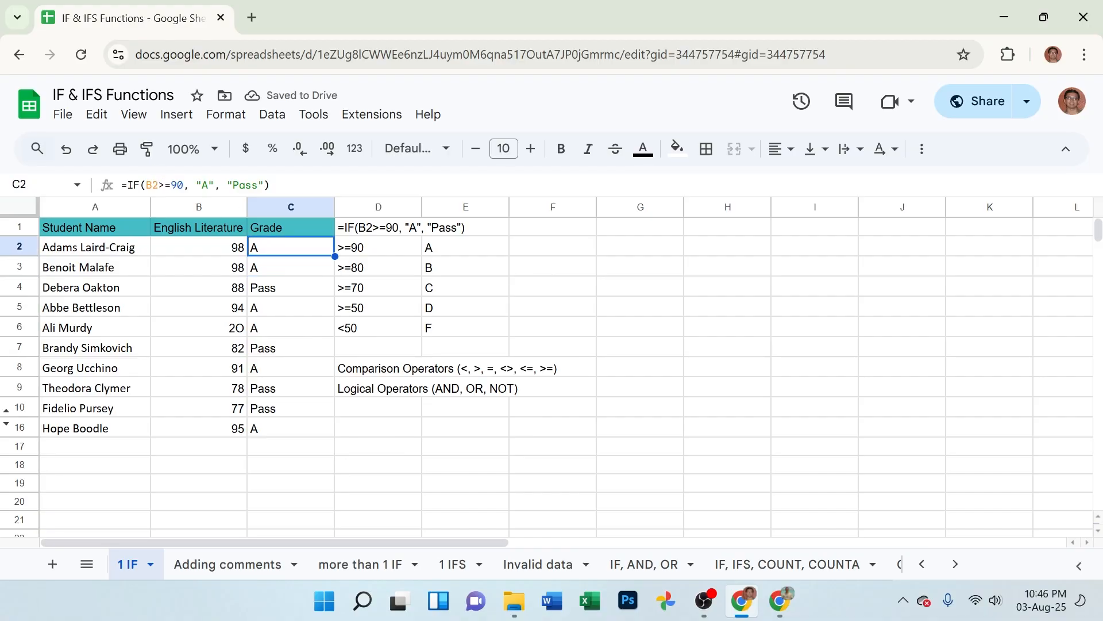
pyautogui.click(228, 294)
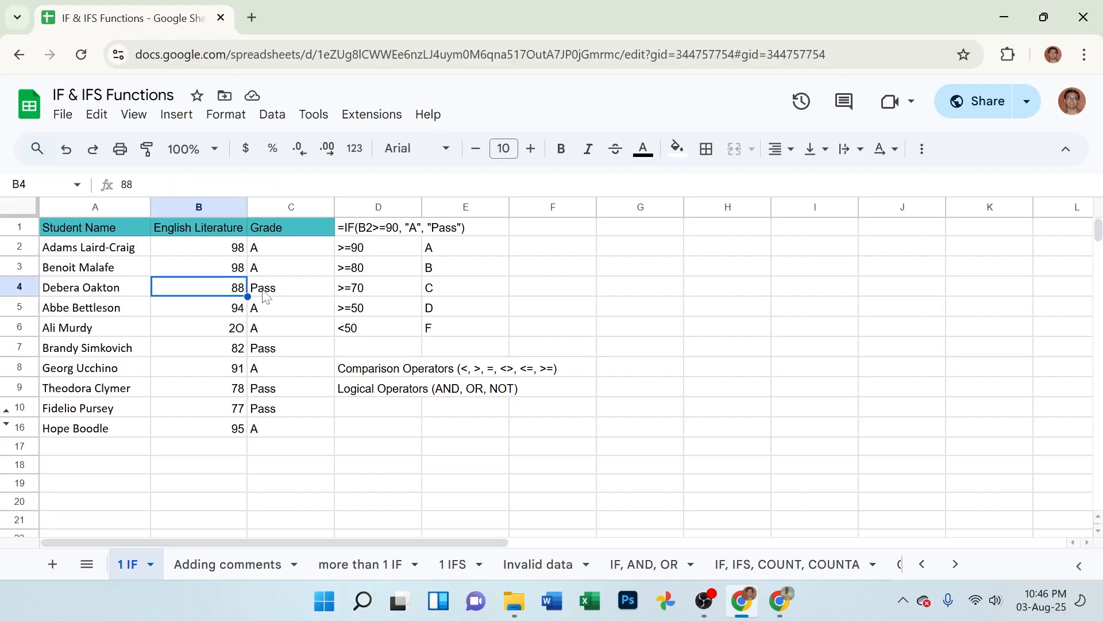
pyautogui.click(269, 295)
pyautogui.click(268, 351)
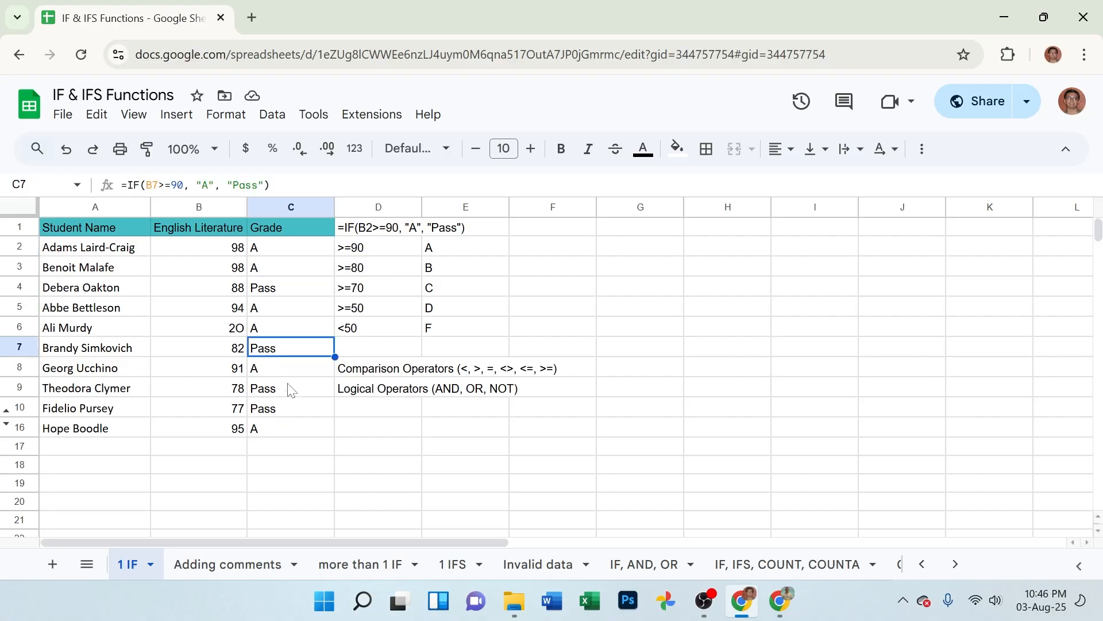
pyautogui.click(289, 390)
pyautogui.click(270, 409)
pyautogui.click(266, 431)
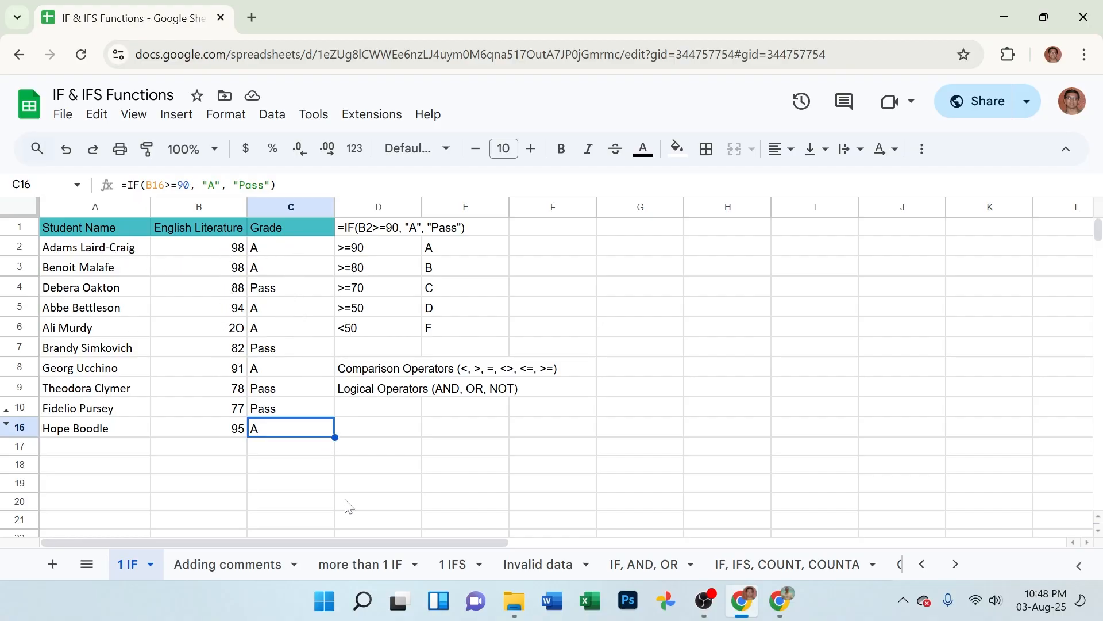
# Step: Clear the existing Remarks formulas in C2:C16 on the Adding comments sheet
pyautogui.click(365, 564)
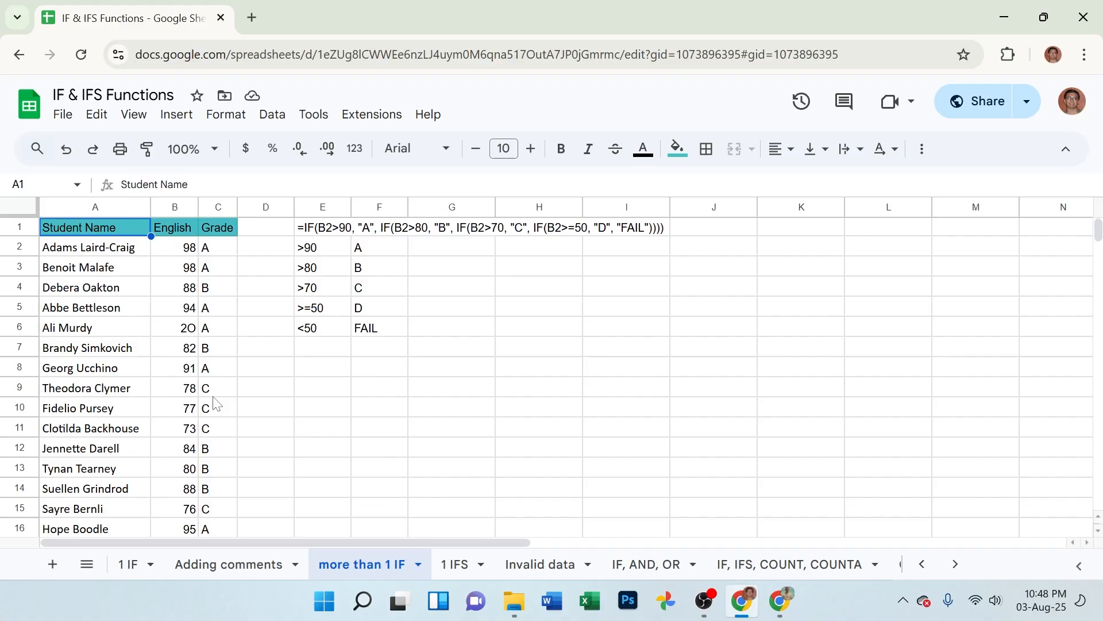
pyautogui.click(234, 556)
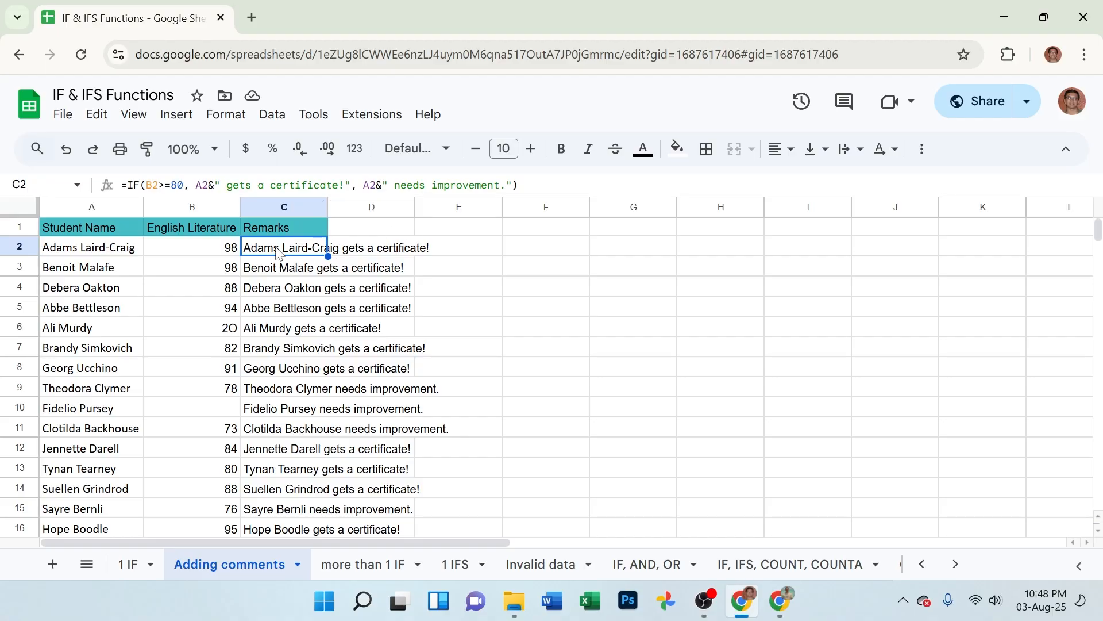
pyautogui.moveTo(273, 249); pyautogui.dragTo(270, 545)
pyautogui.scroll(-1, 270, 545)
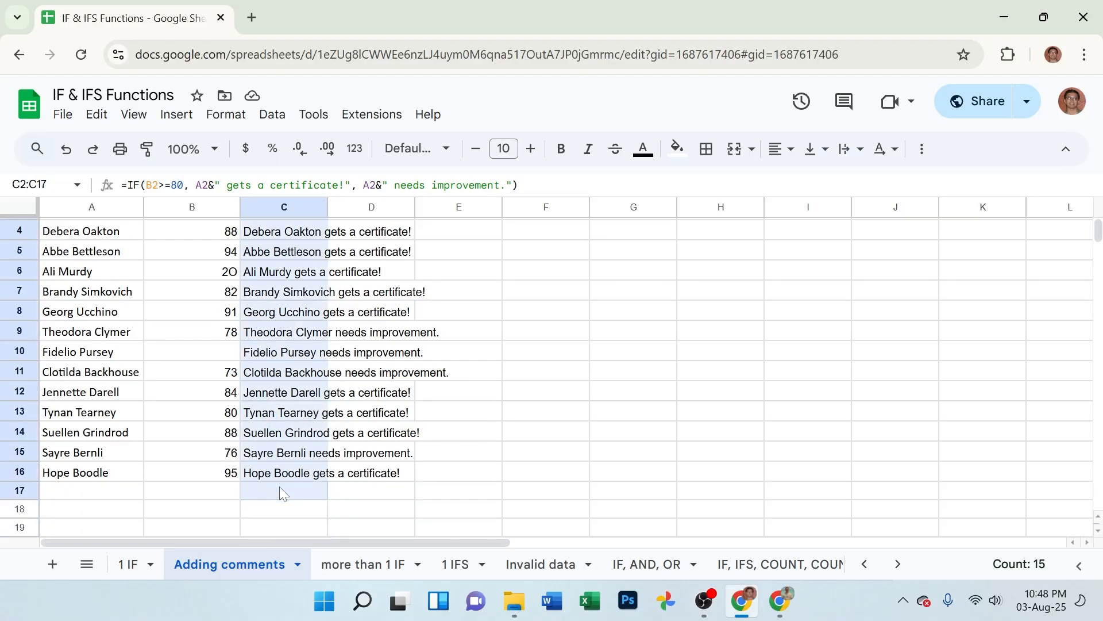
pyautogui.press('Delete')
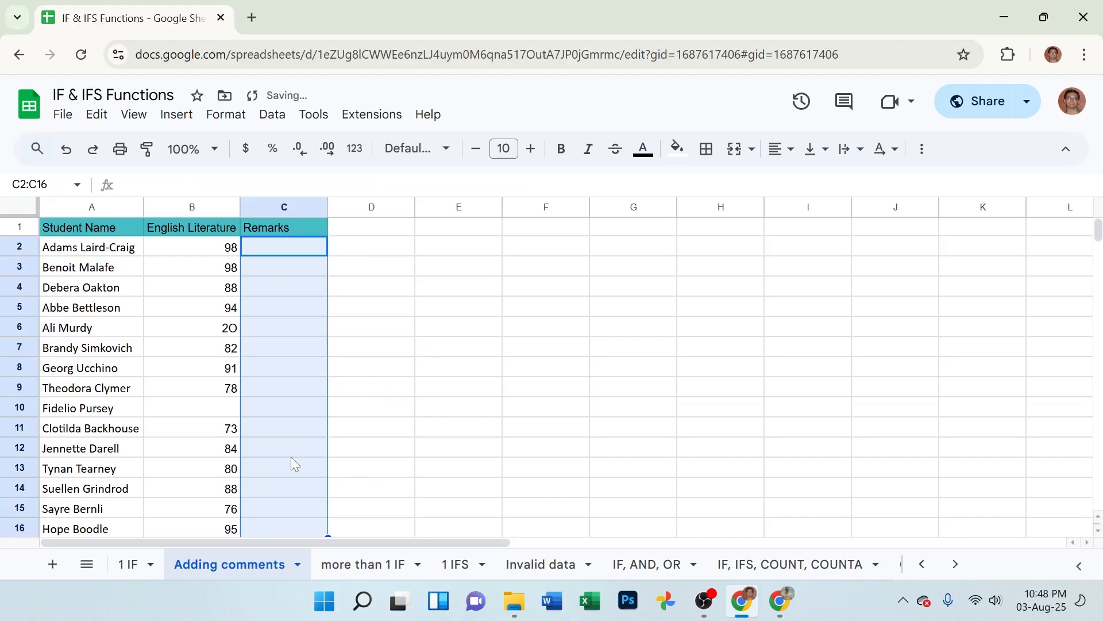
# Step: Hide rows 7–9 and rows 13–15 on the Adding comments sheet
pyautogui.click(17, 306)
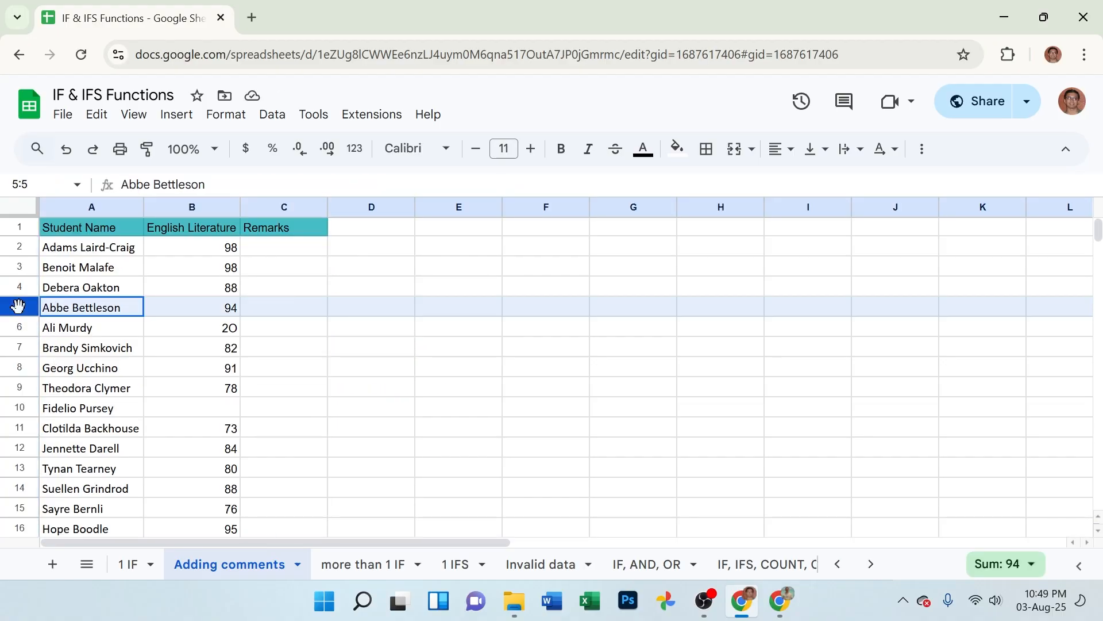
pyautogui.moveTo(17, 306); pyautogui.dragTo(12, 377)
pyautogui.rightClick(12, 376)
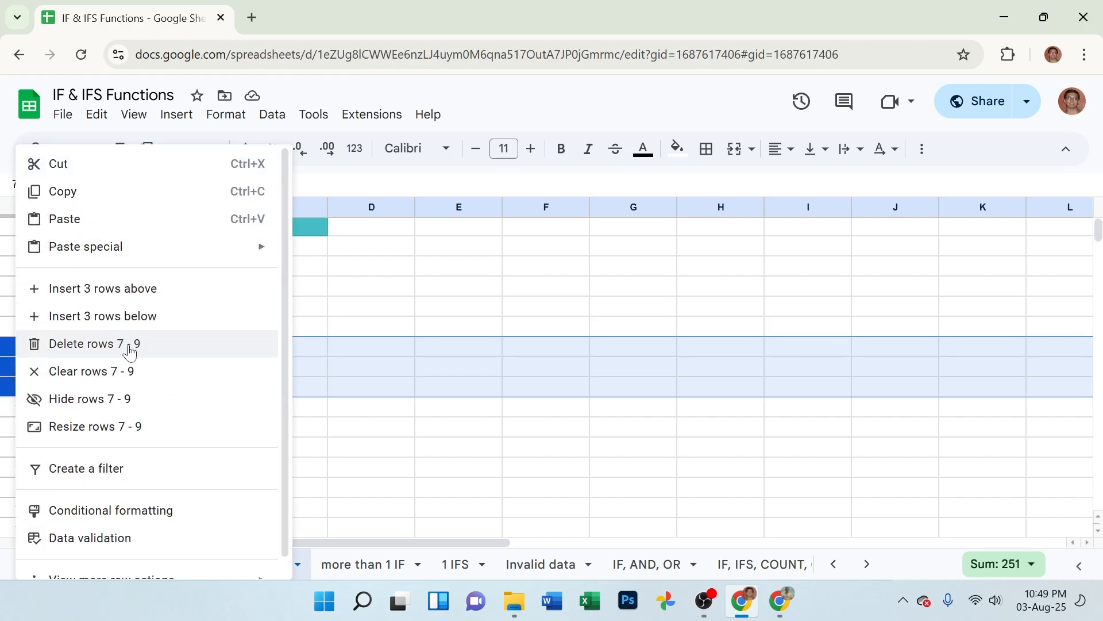
pyautogui.click(136, 398)
pyautogui.moveTo(19, 408); pyautogui.dragTo(15, 441)
pyautogui.rightClick(15, 440)
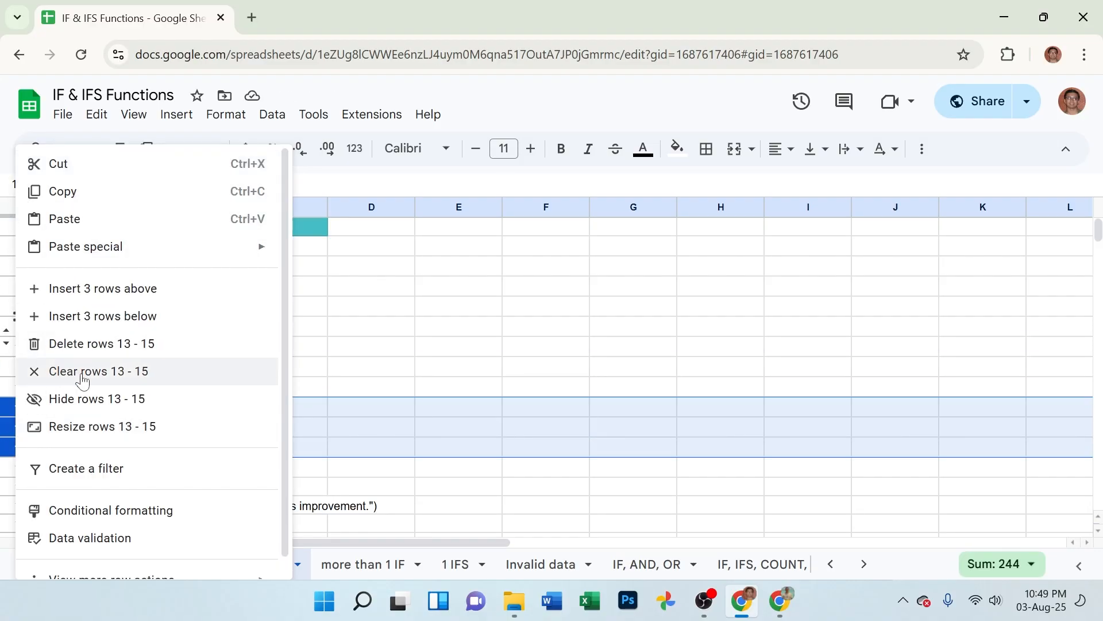
pyautogui.click(122, 405)
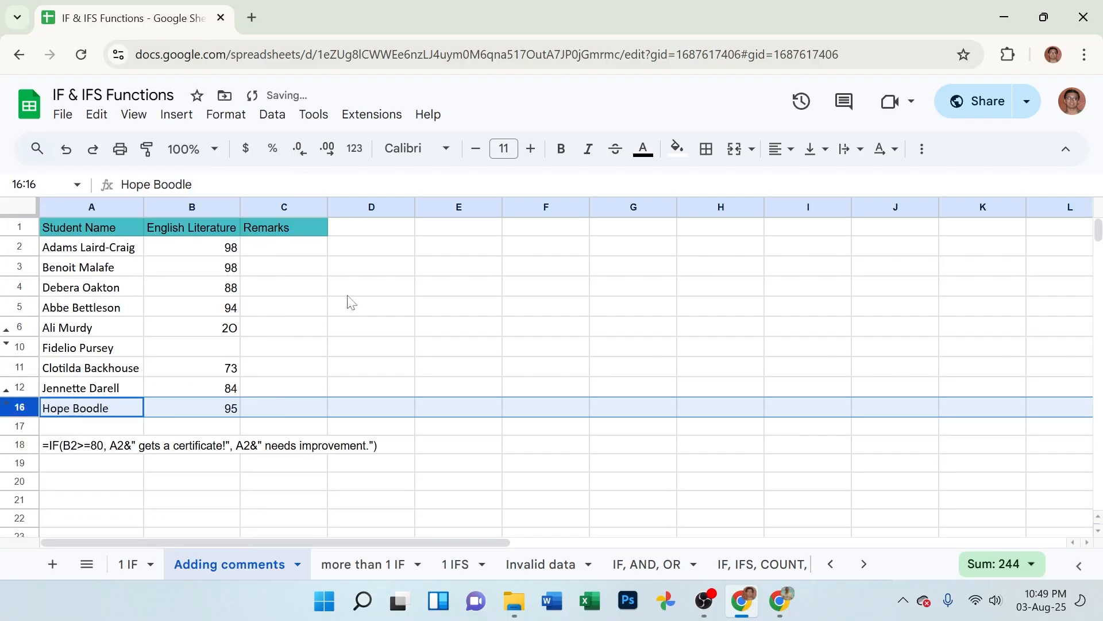
# Step: Start an IF formula in Remarks cell C2 with the condition B2>=80
pyautogui.click(274, 258)
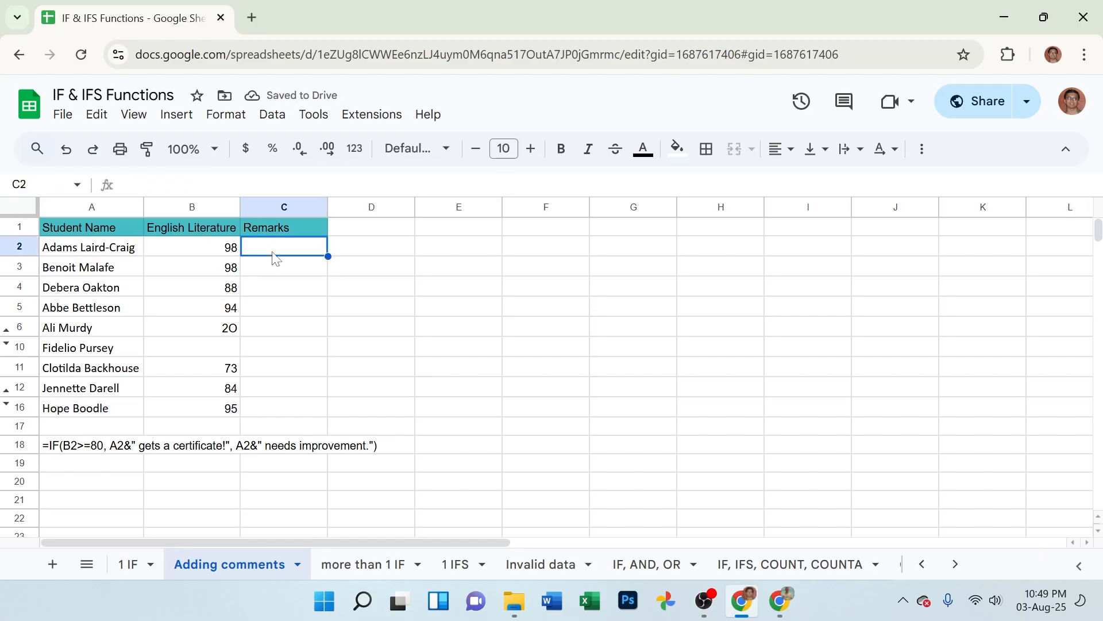
pyautogui.write('=')
pyautogui.write('IF')
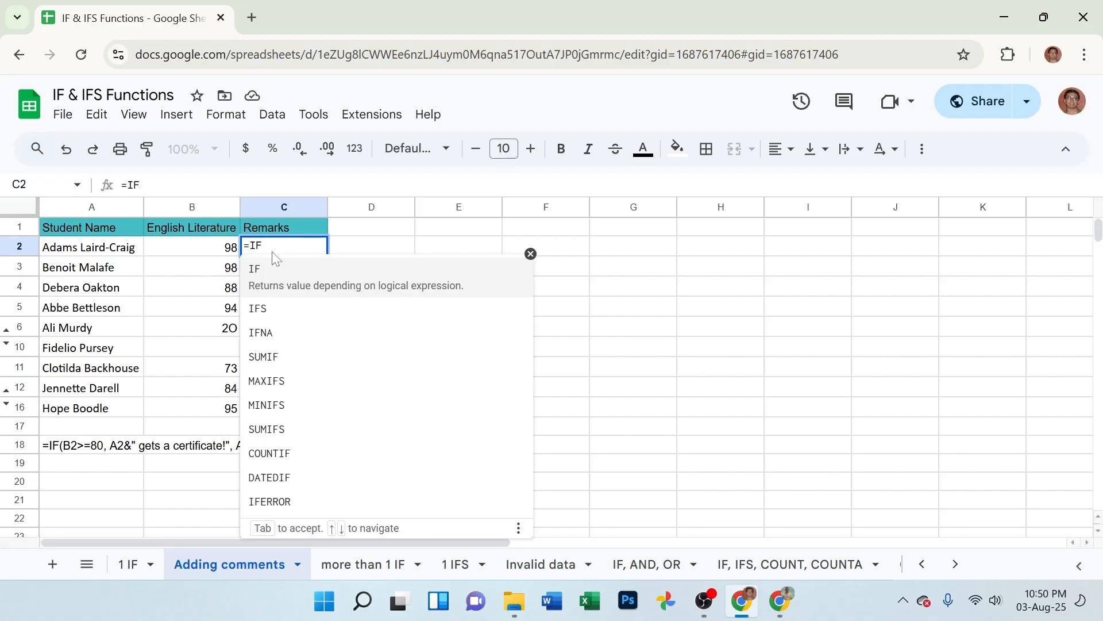
pyautogui.write('(')
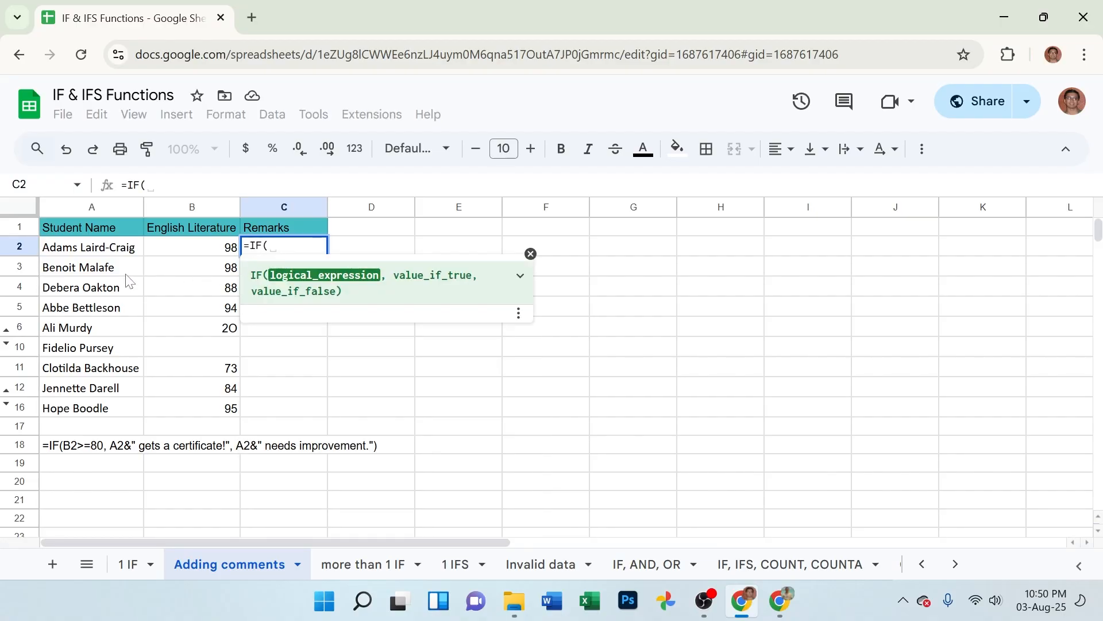
pyautogui.click(207, 250)
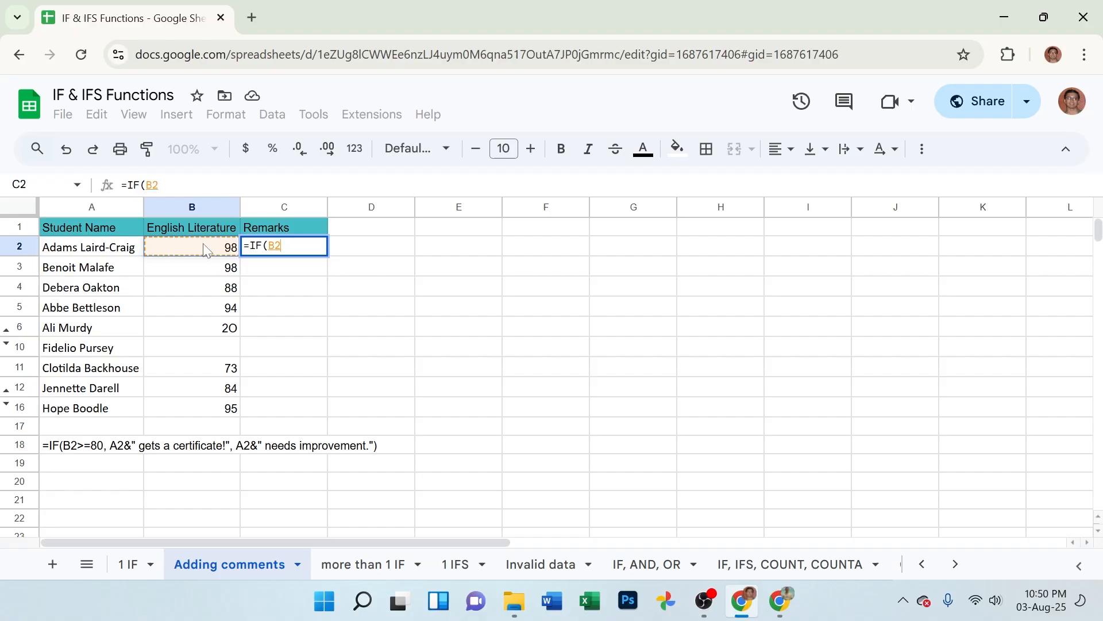
pyautogui.write('>')
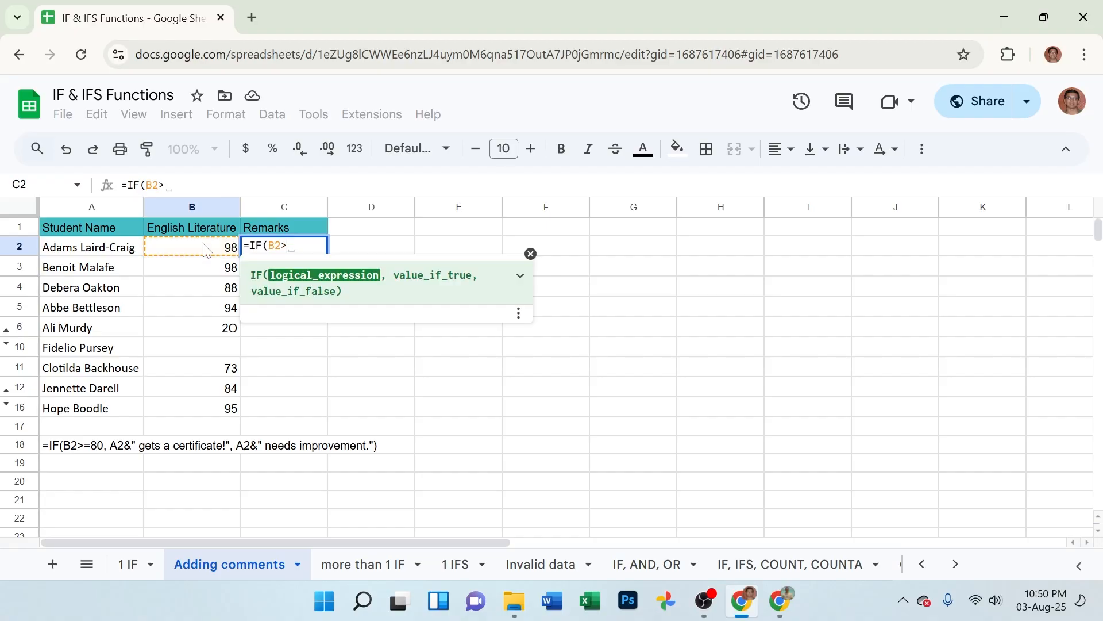
pyautogui.write('=')
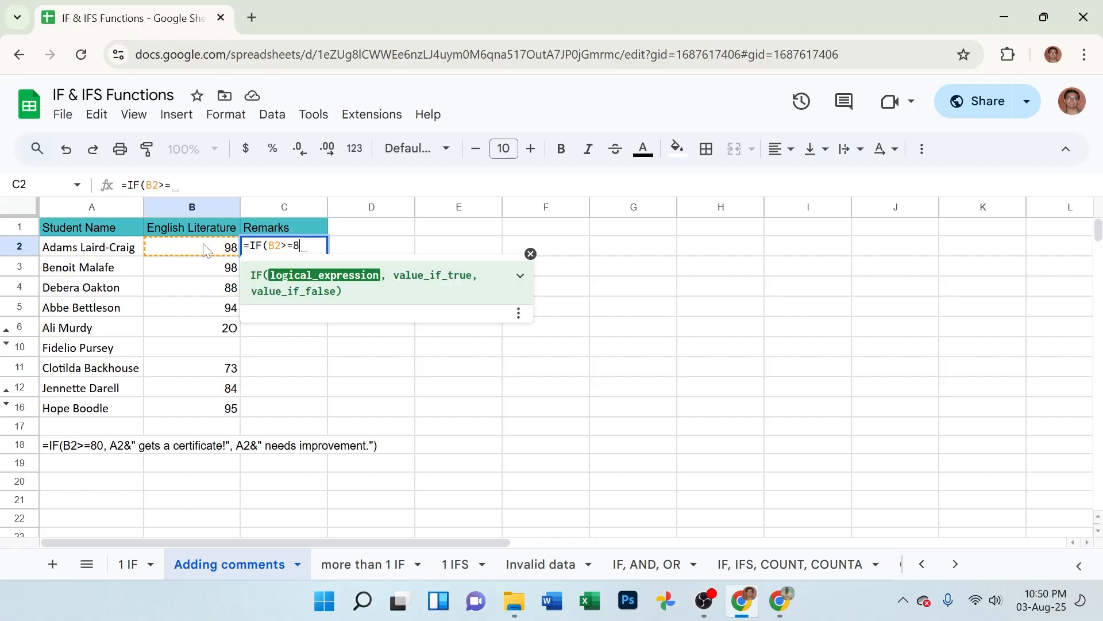
pyautogui.write('80')
pyautogui.write(',')
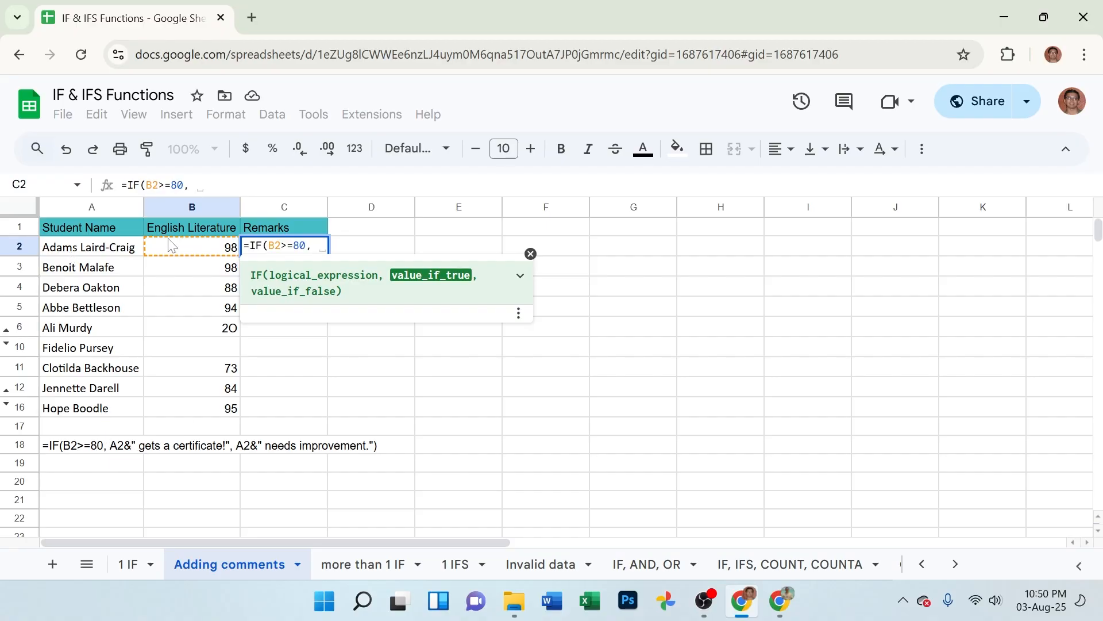
# Step: Set the formula's value if true to A2&" gest a certificate!"
pyautogui.click(70, 253)
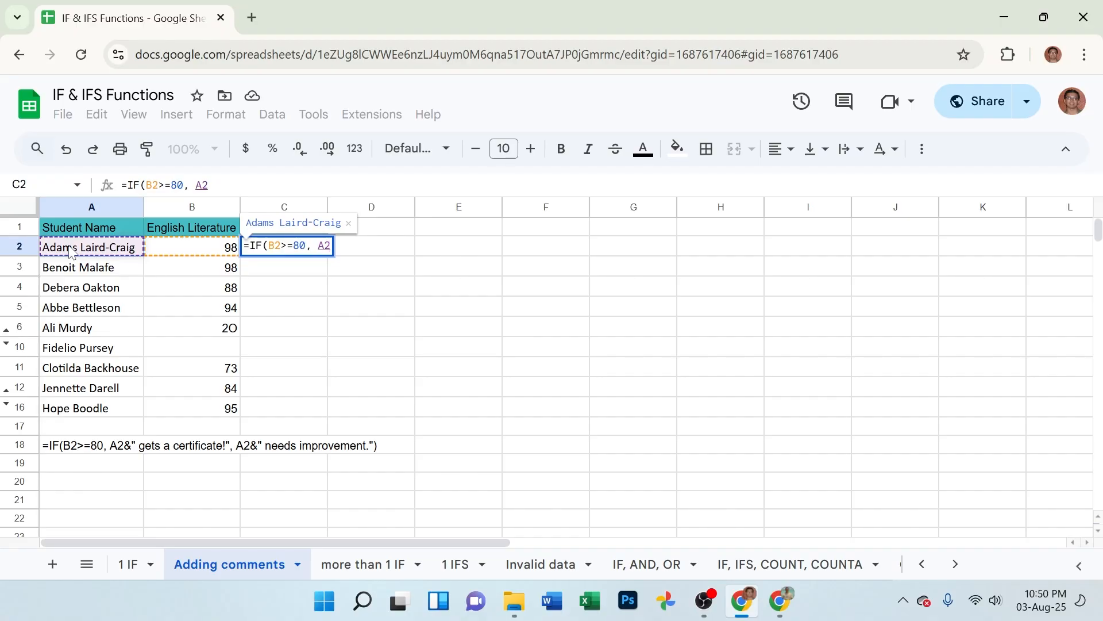
pyautogui.write('&')
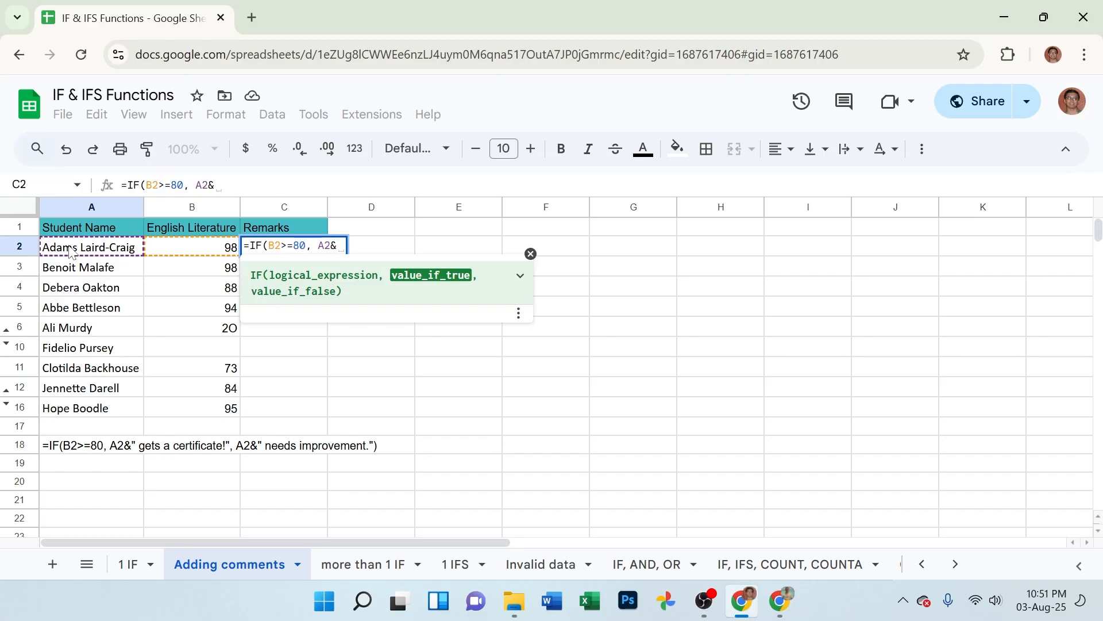
pyautogui.write('" "')
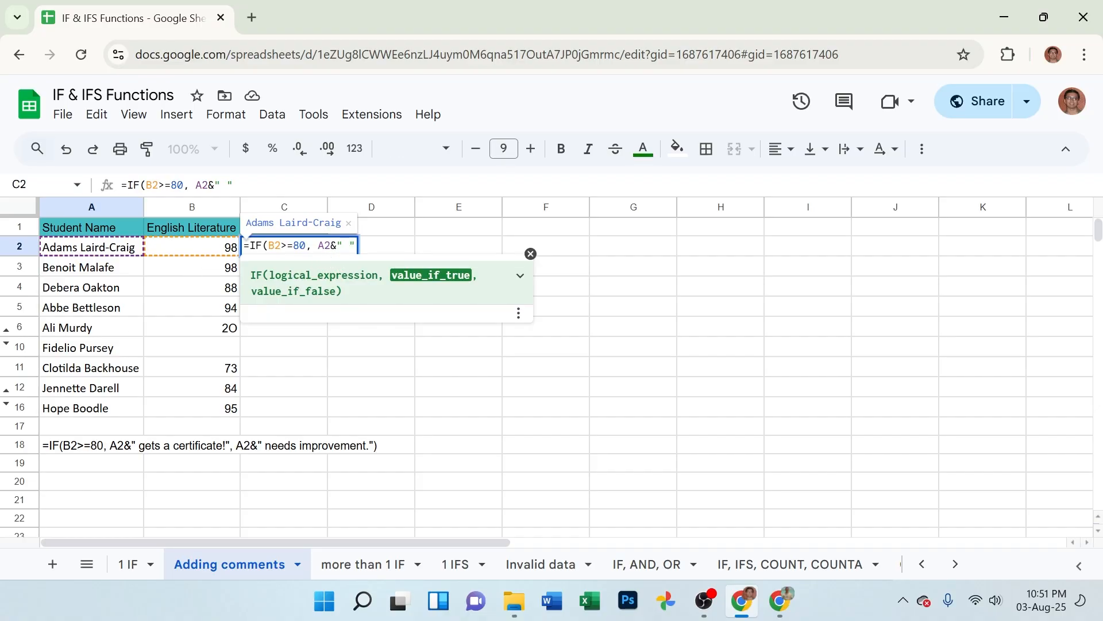
pyautogui.write('gest a ')
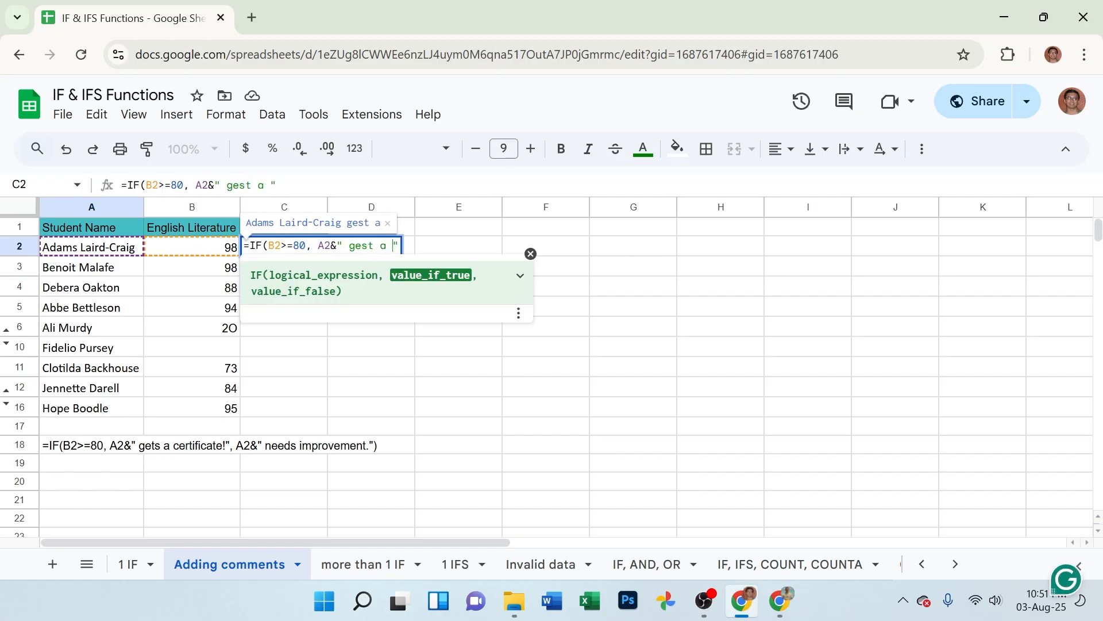
pyautogui.write('certific')
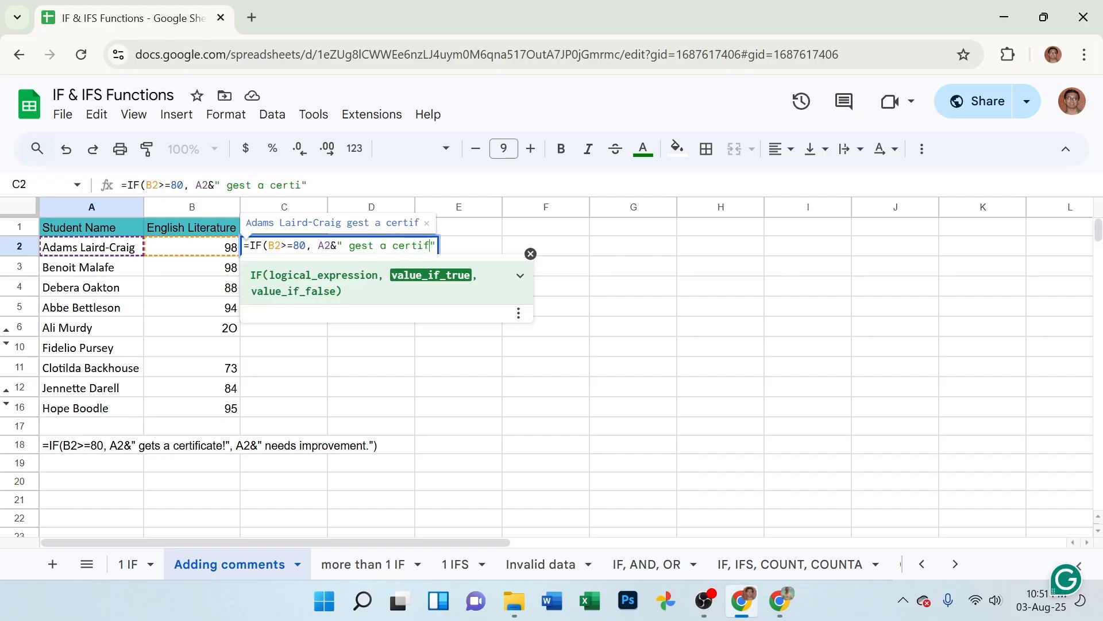
pyautogui.write('ate')
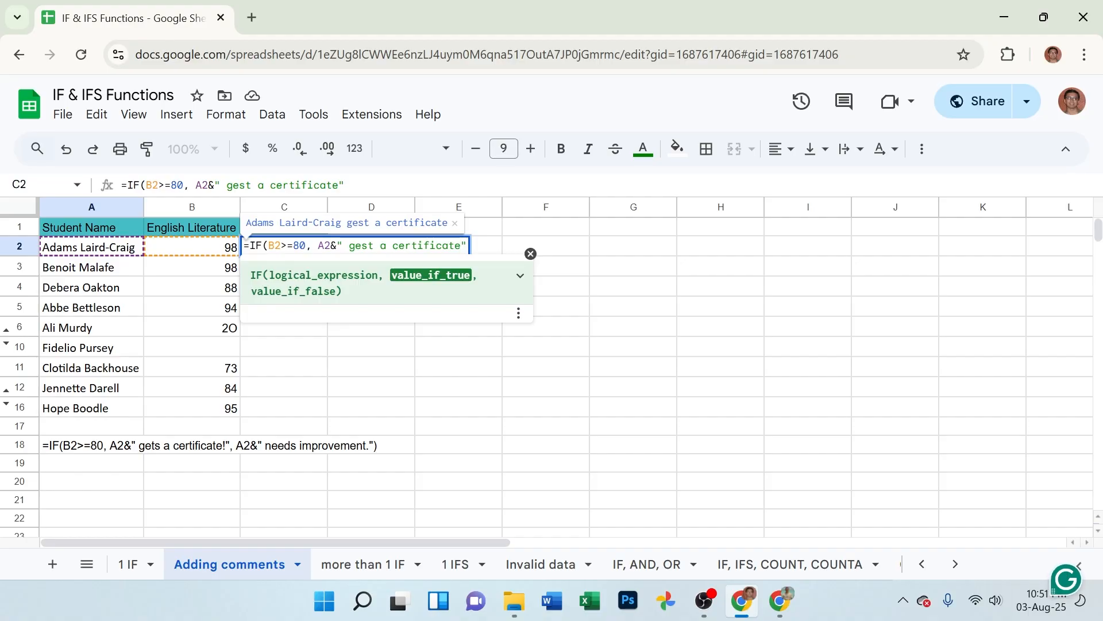
pyautogui.write('!')
pyautogui.click(373, 185)
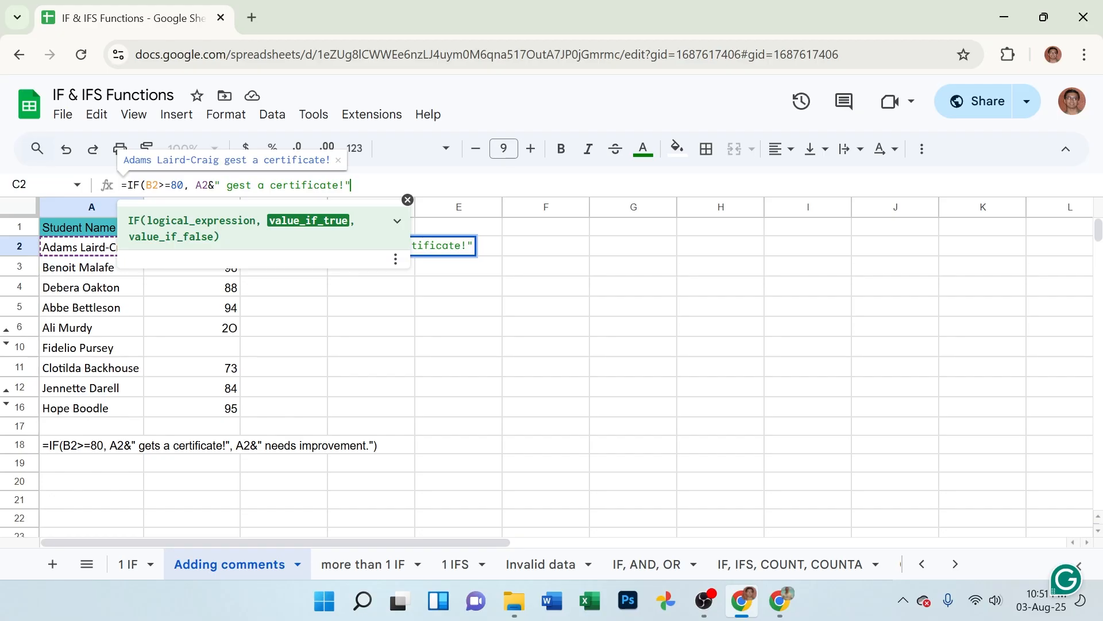
# Step: Complete the C2 formula with A2&" needs improvement." as the value if false, and accept the suggested autofill for the Remarks column
pyautogui.write(', ')
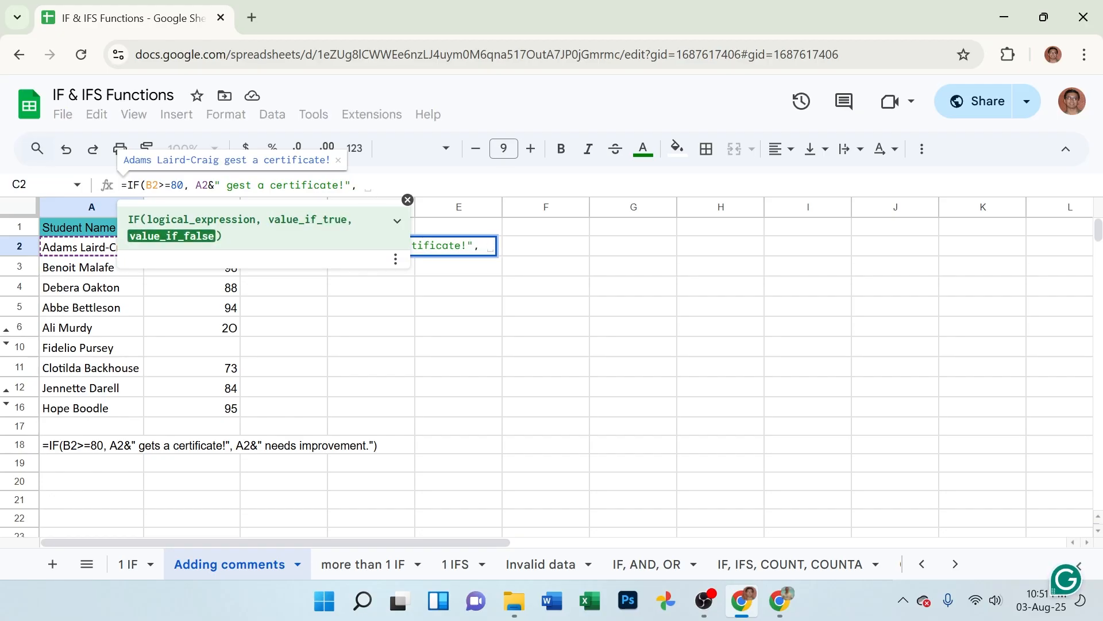
pyautogui.write('A2')
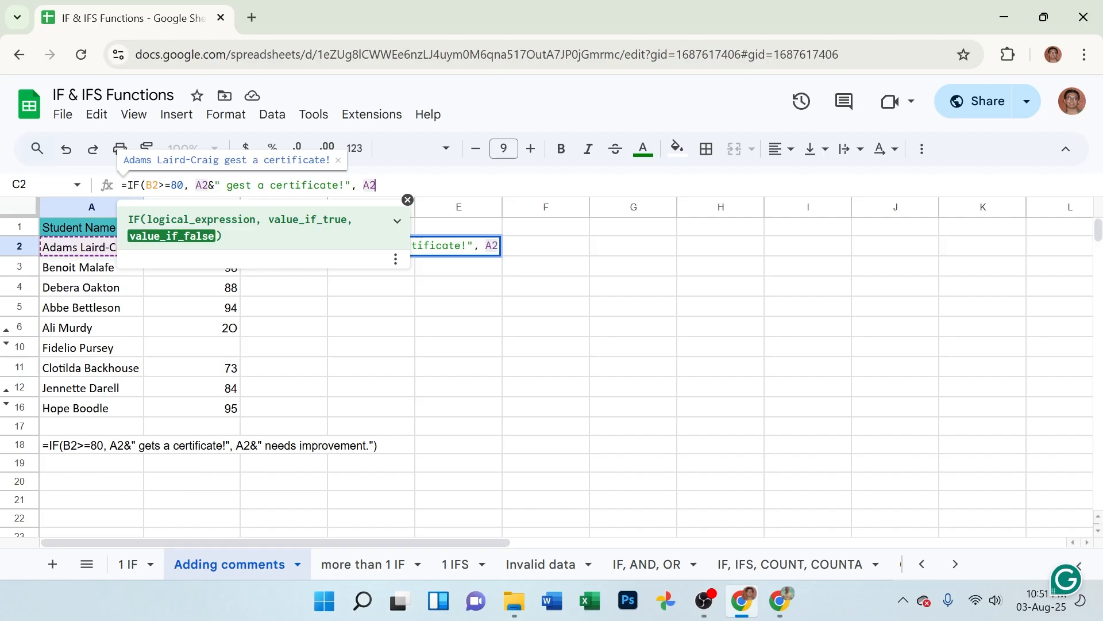
pyautogui.write('&')
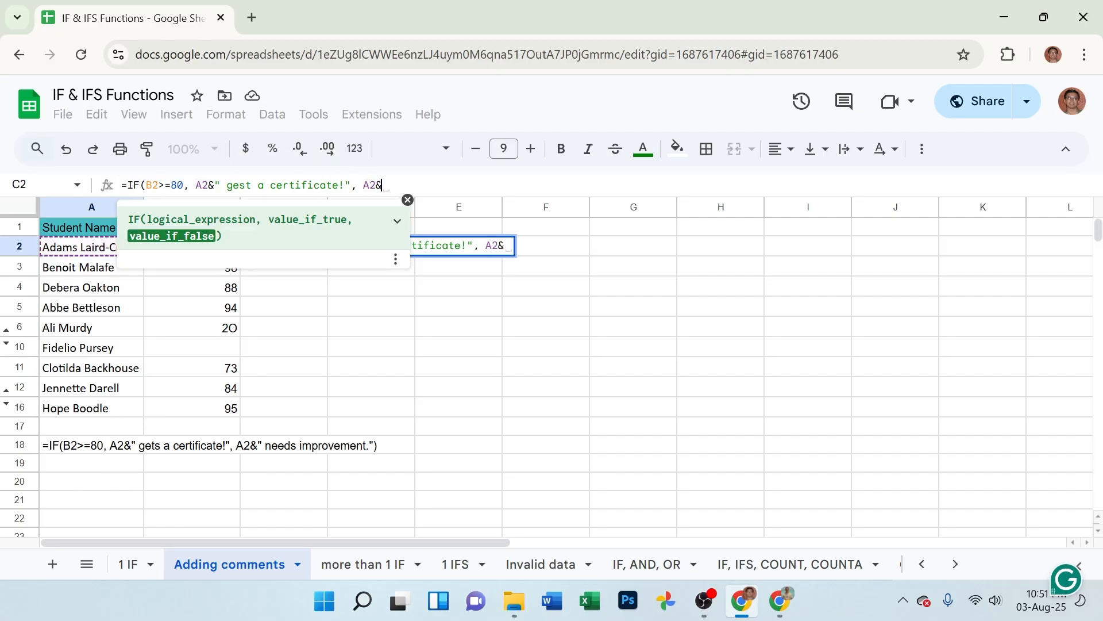
pyautogui.write('" "')
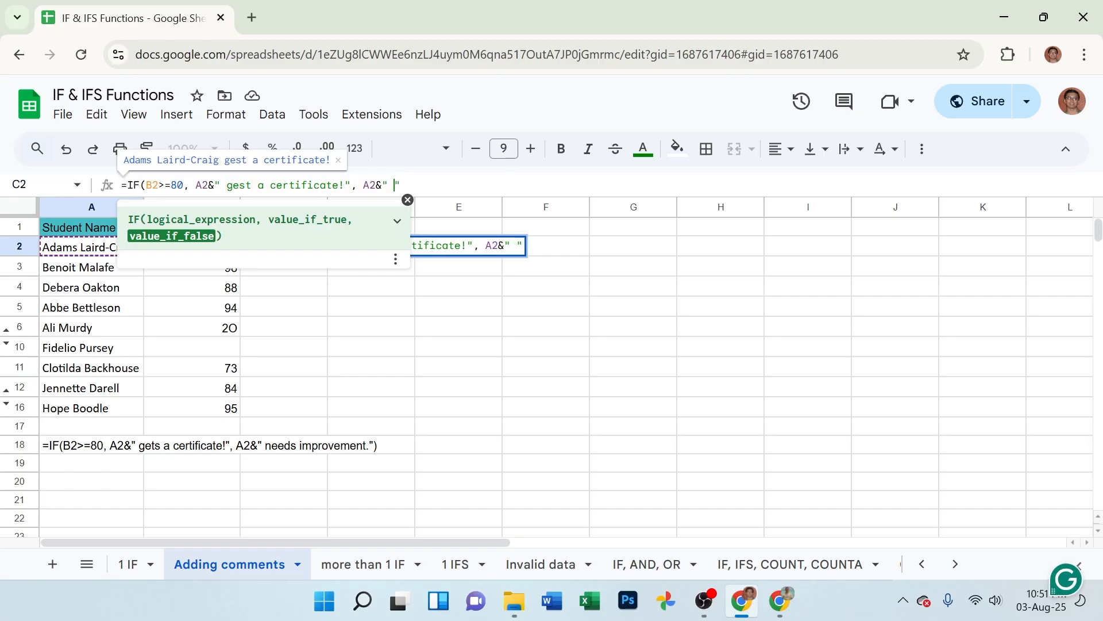
pyautogui.write(' needs i')
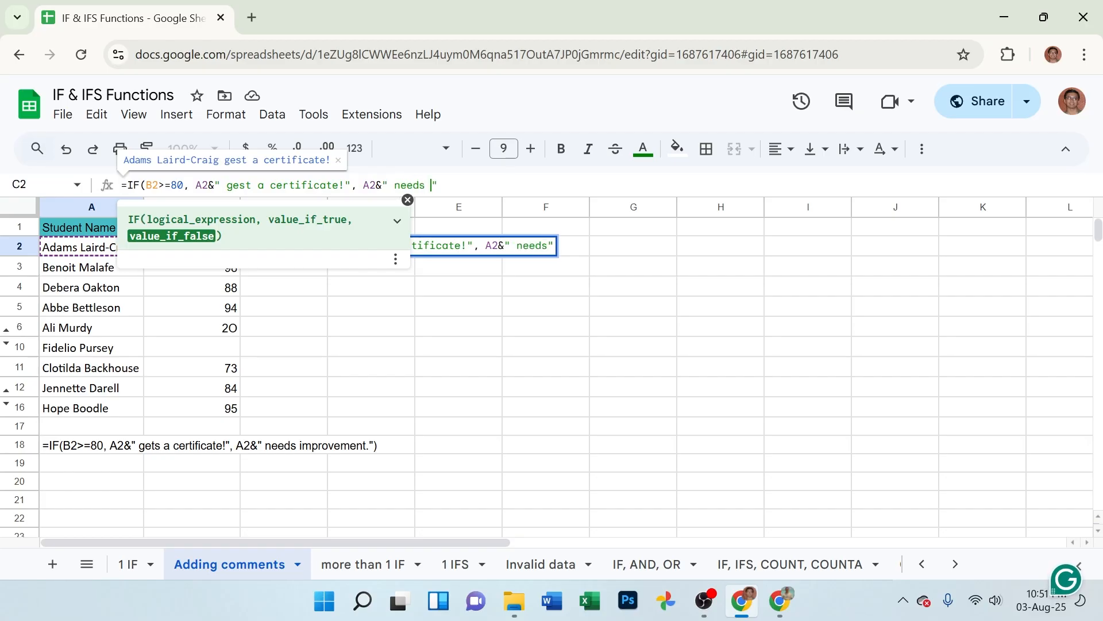
pyautogui.write('mprovemen')
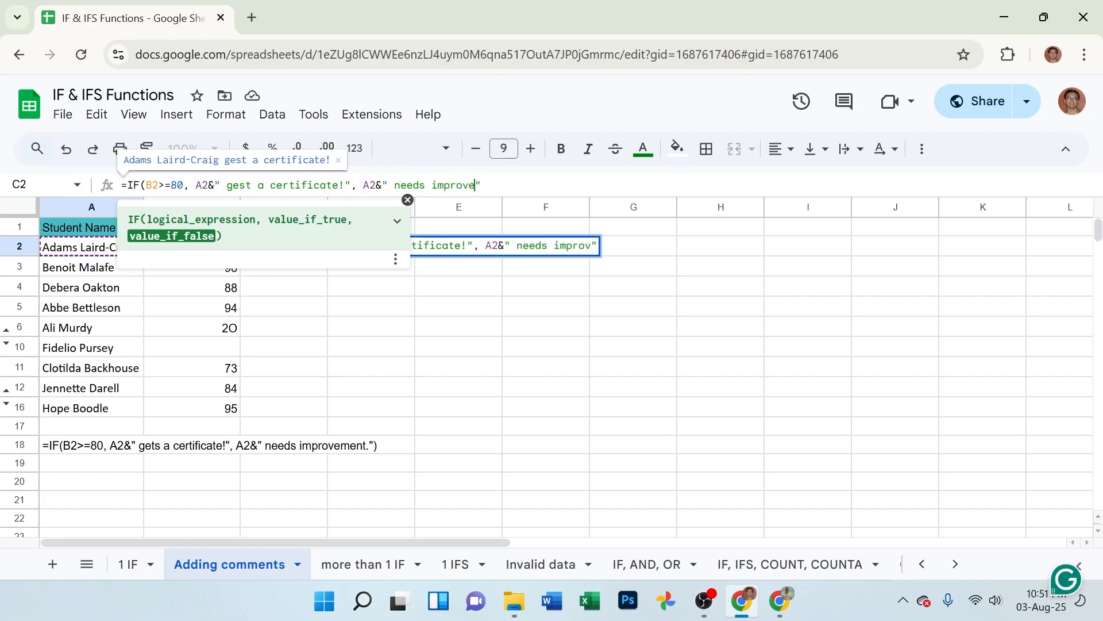
pyautogui.write('t.')
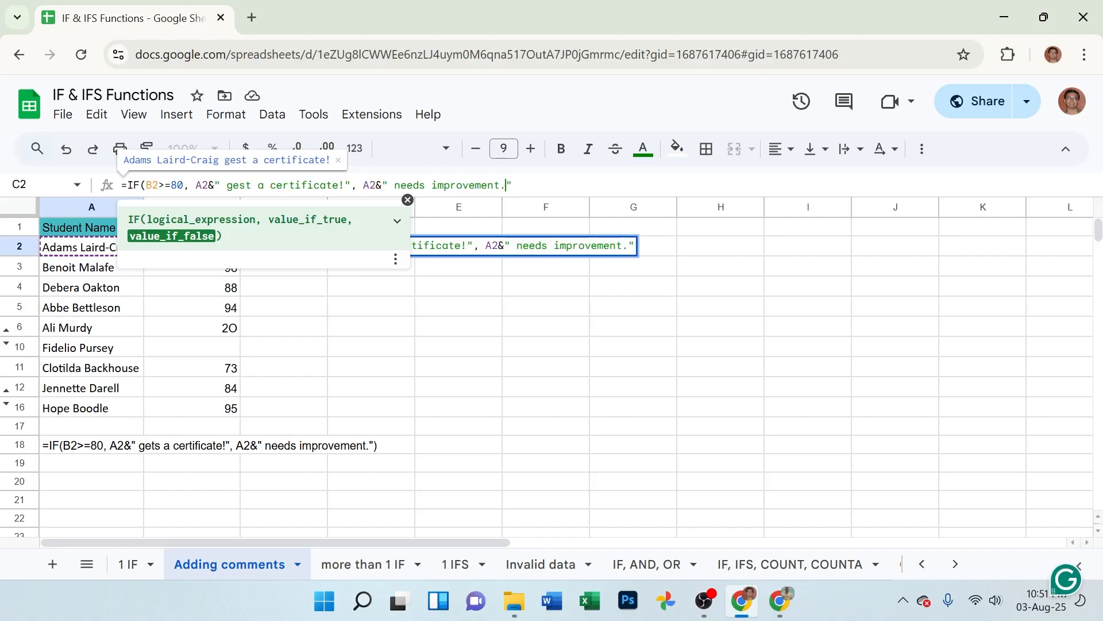
pyautogui.write('"')
pyautogui.press('Return')
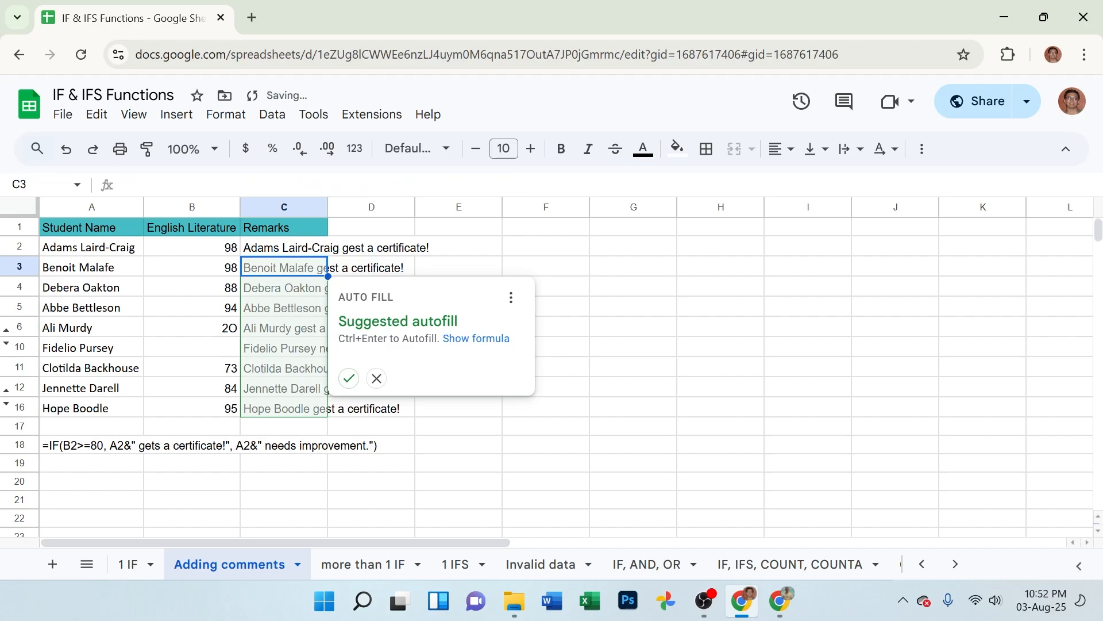
pyautogui.click(349, 378)
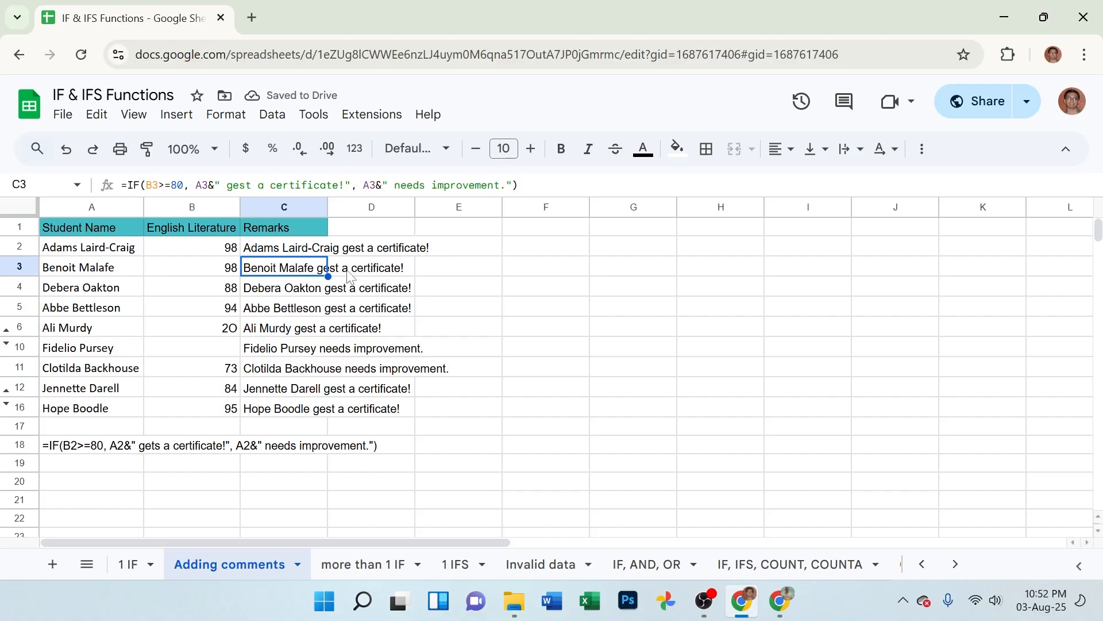
# Step: Correct the misspelled word "gest" to "gets" in the C2 formula
pyautogui.doubleClick(357, 247)
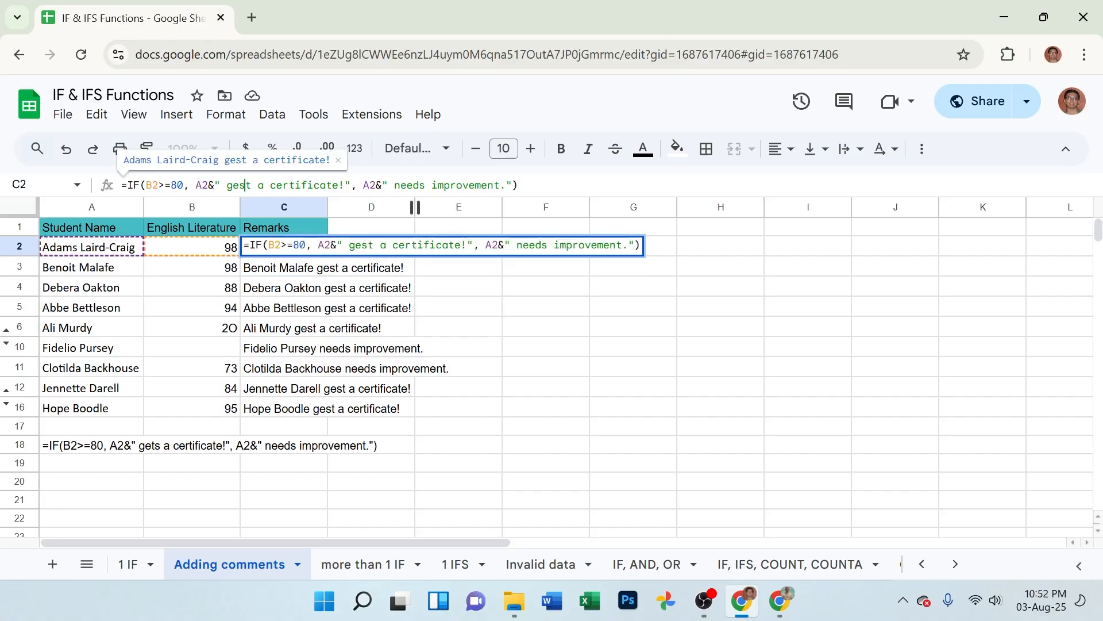
pyautogui.click(246, 185)
pyautogui.press('BackSpace')
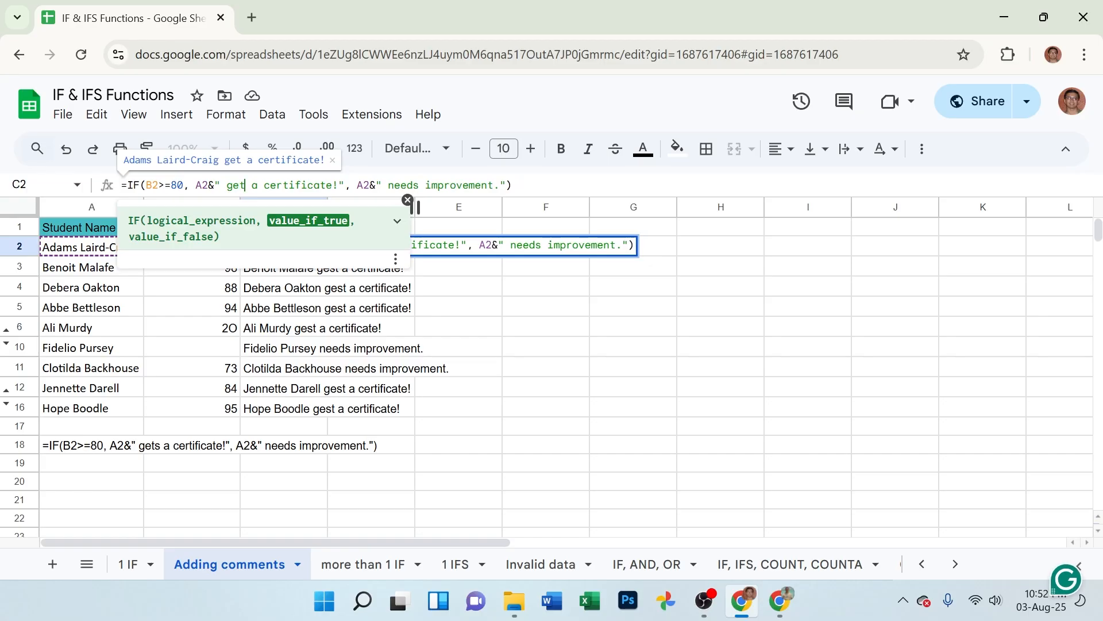
pyautogui.write('s')
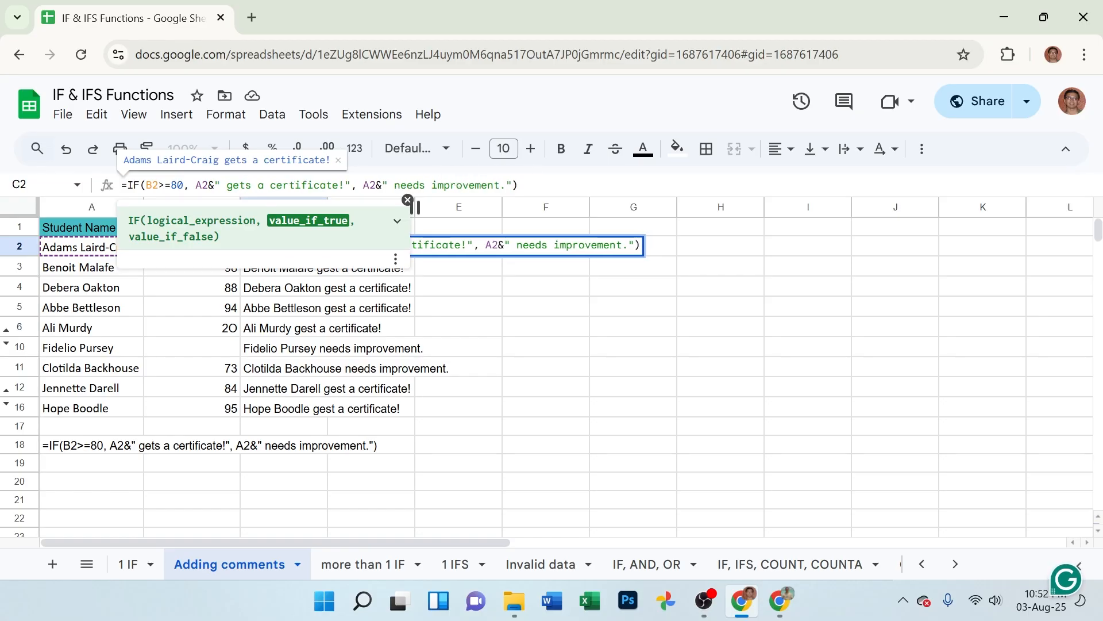
pyautogui.click(408, 199)
pyautogui.press('Return')
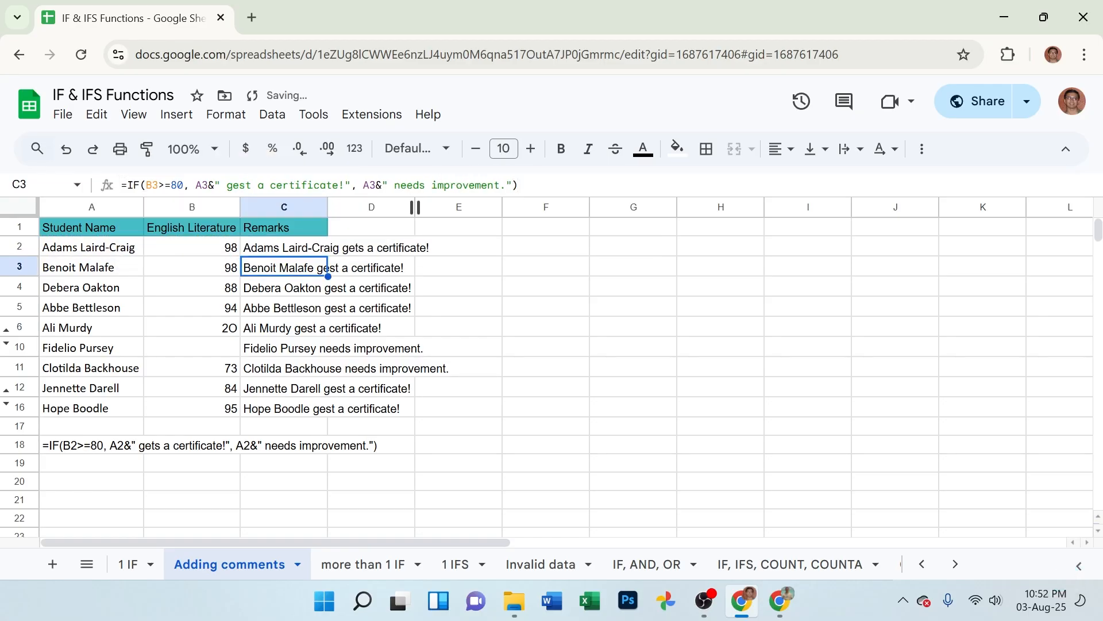
# Step: Fill the corrected C2 formula down the Remarks column to C16, and check the copied formula in C4
pyautogui.click(270, 252)
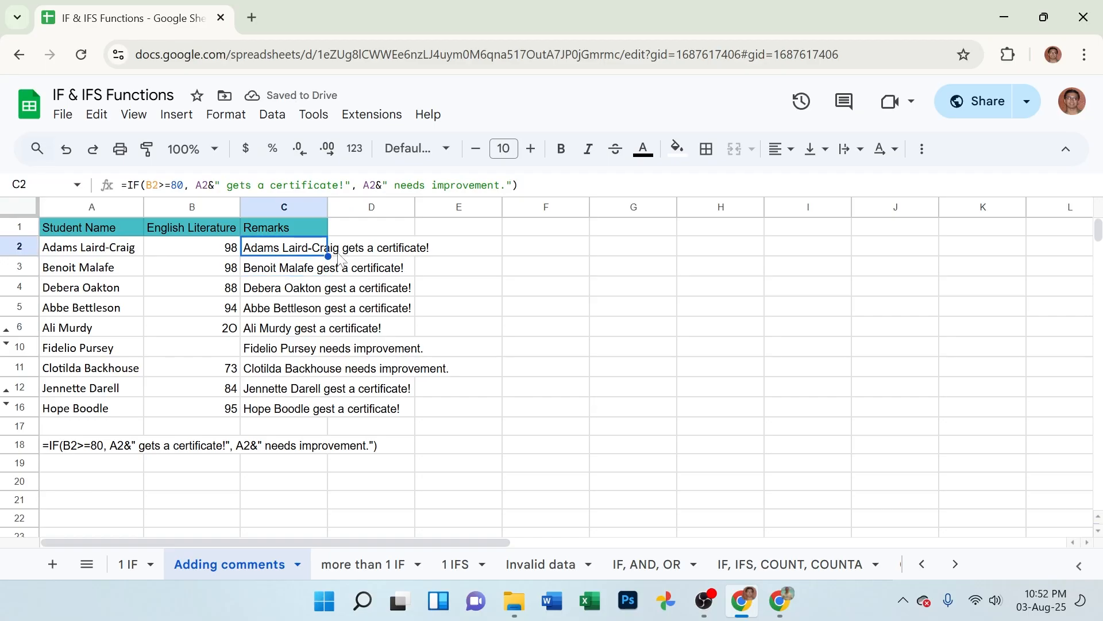
pyautogui.moveTo(328, 257); pyautogui.dragTo(321, 411)
pyautogui.click(322, 287)
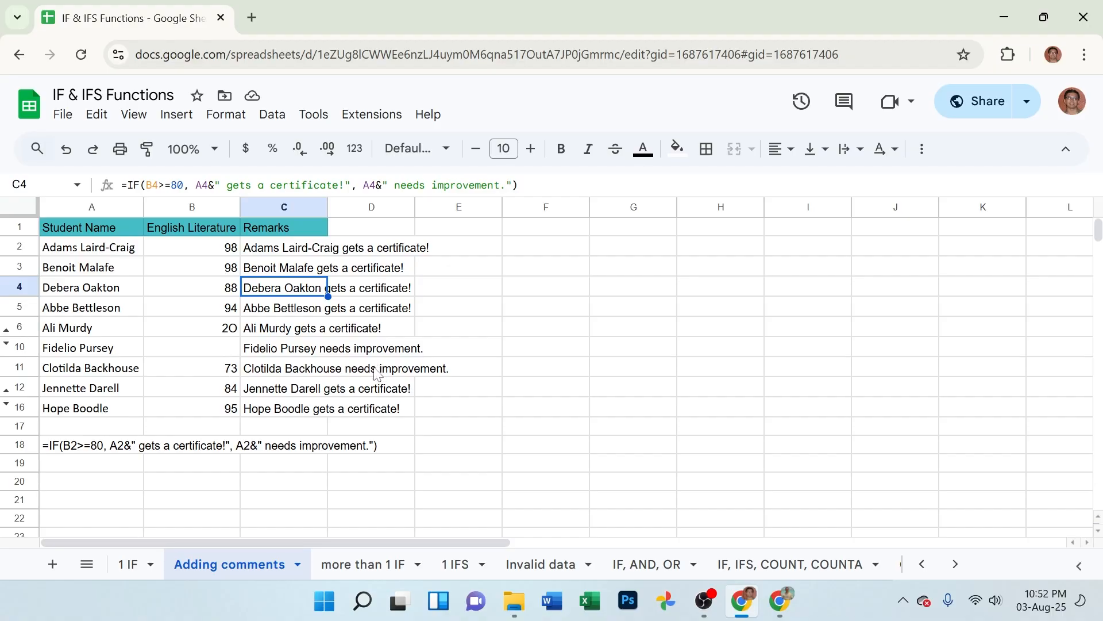
# Step: Review the grades on the 1 IF sheet, and return to the C2 formula on the Adding comments sheet
pyautogui.click(133, 564)
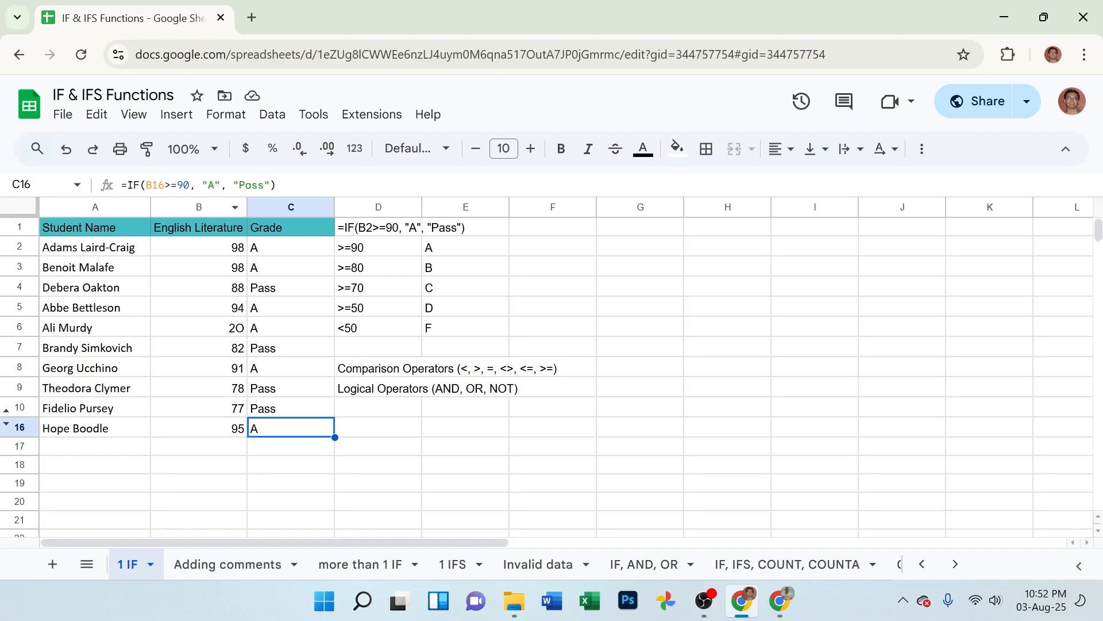
pyautogui.click(234, 564)
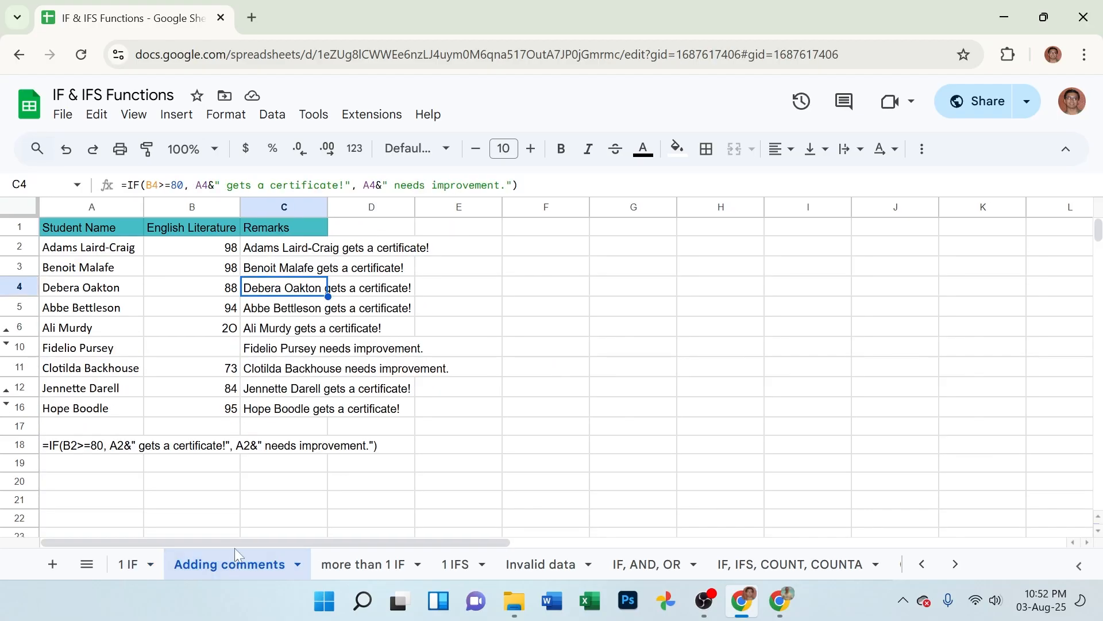
pyautogui.click(276, 253)
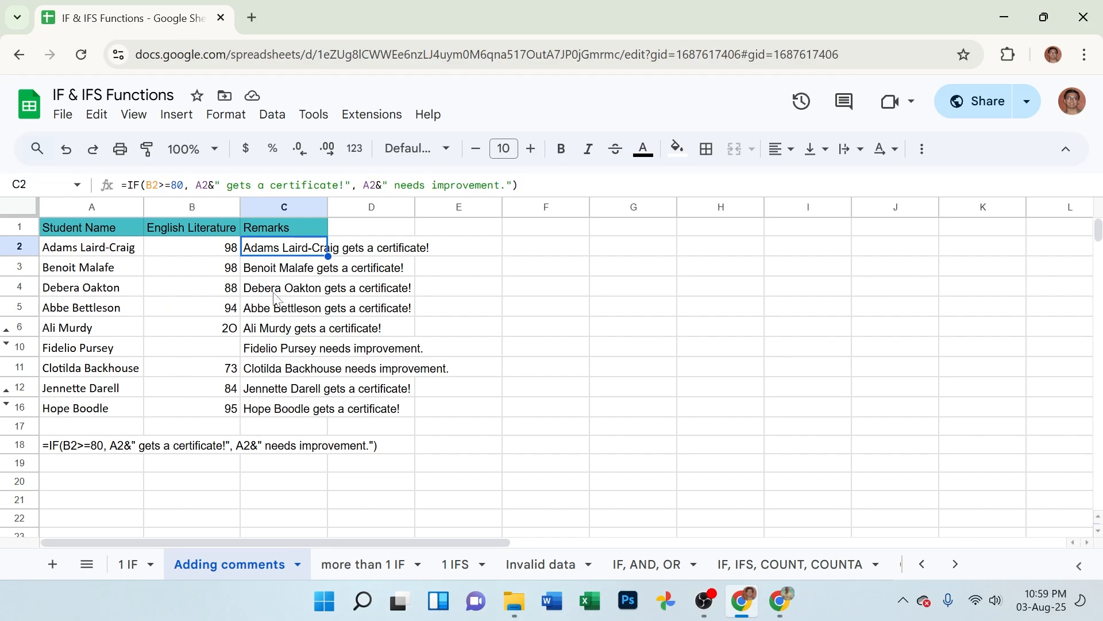
# Step: Start an IF formula in C2 of the Grade column on the more than 1 IF sheet
pyautogui.click(365, 566)
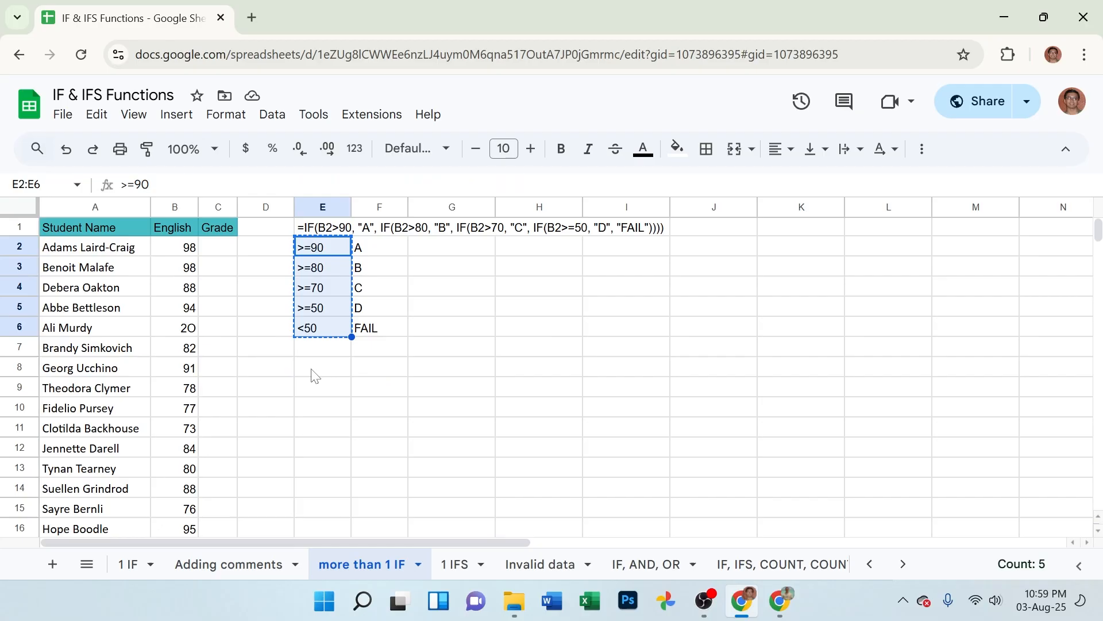
pyautogui.click(223, 258)
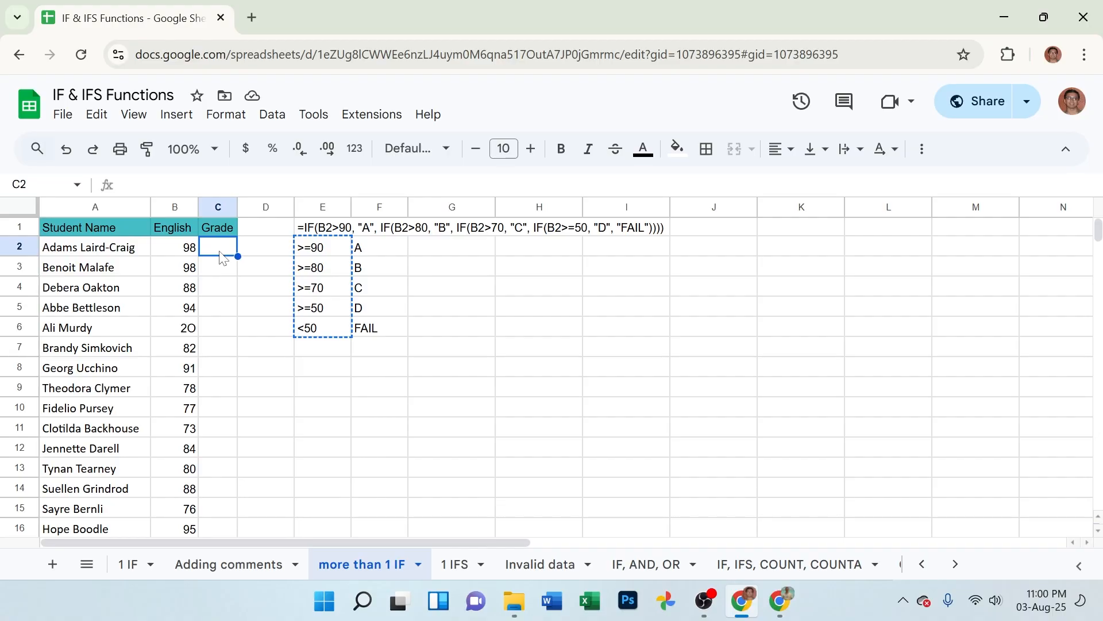
pyautogui.write('=')
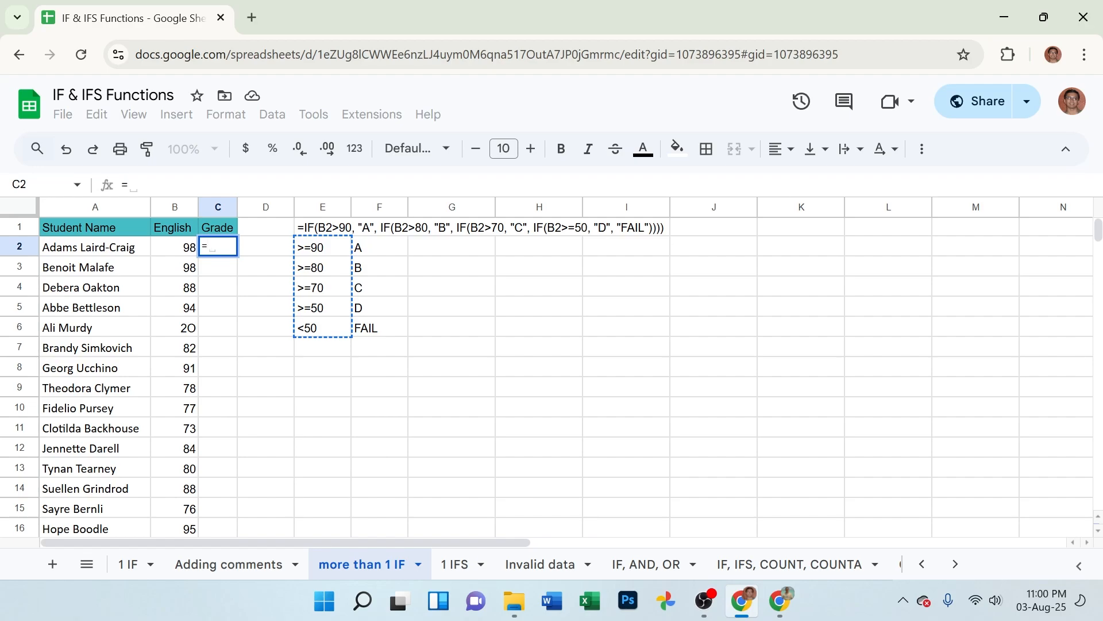
pyautogui.write('IF')
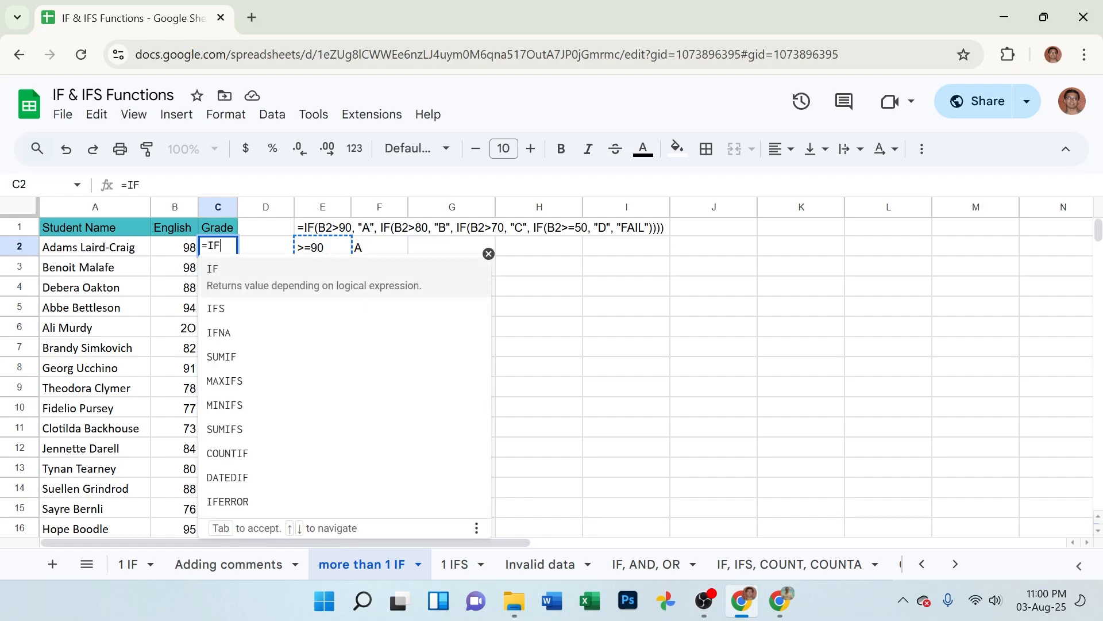
pyautogui.write('(')
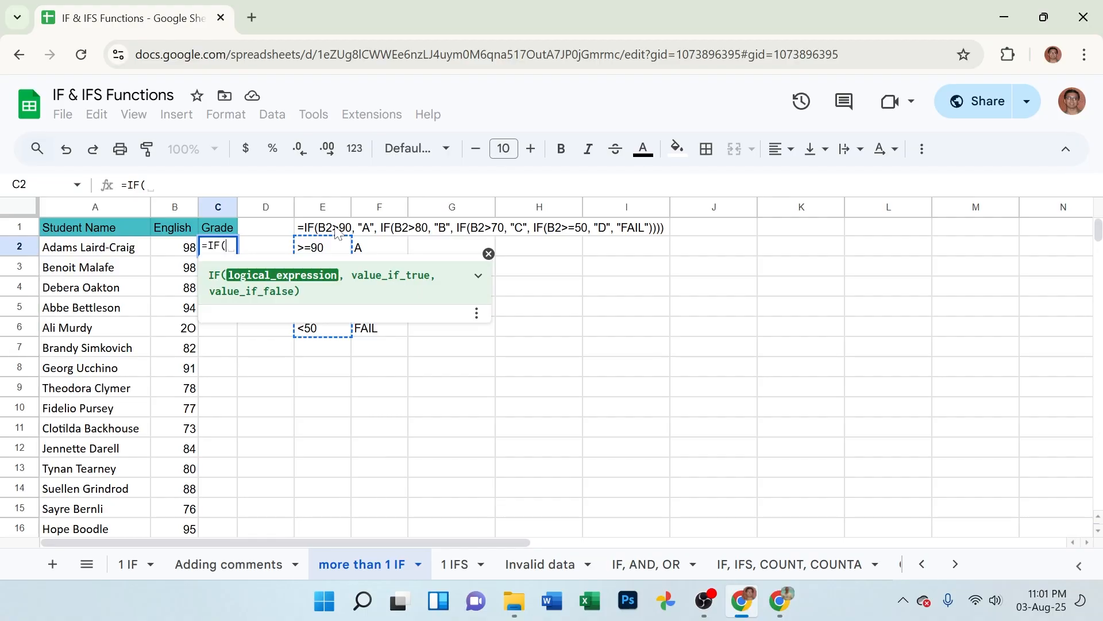
# Step: Enter B2>=90 as the logical expression of the C2 formula and "A" as its value if true
pyautogui.click(180, 254)
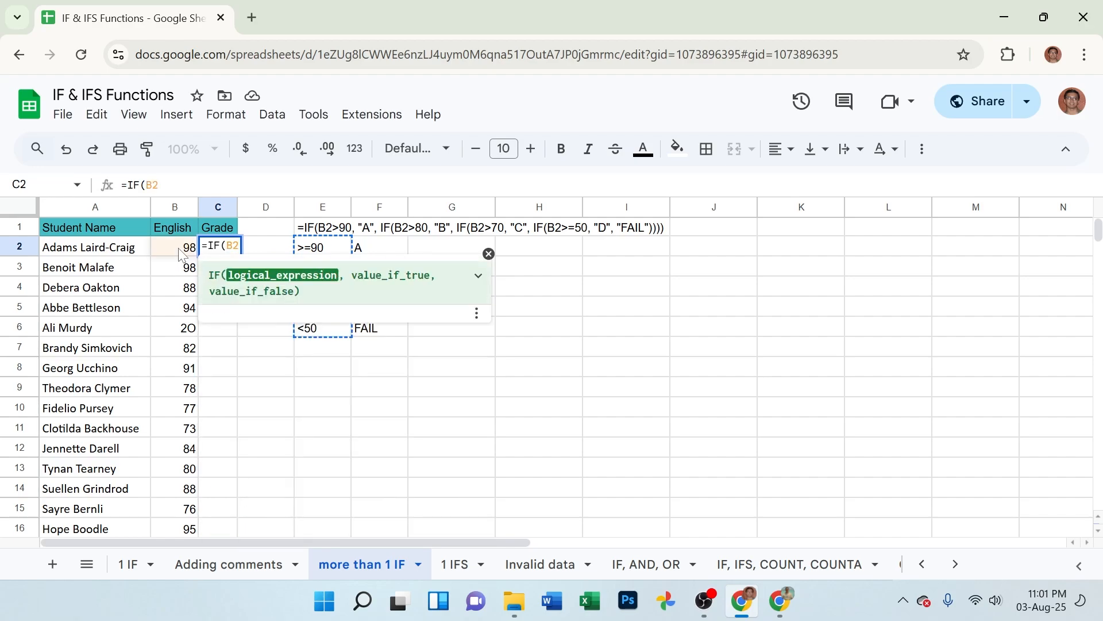
pyautogui.write('.')
pyautogui.press('BackSpace')
pyautogui.write('>')
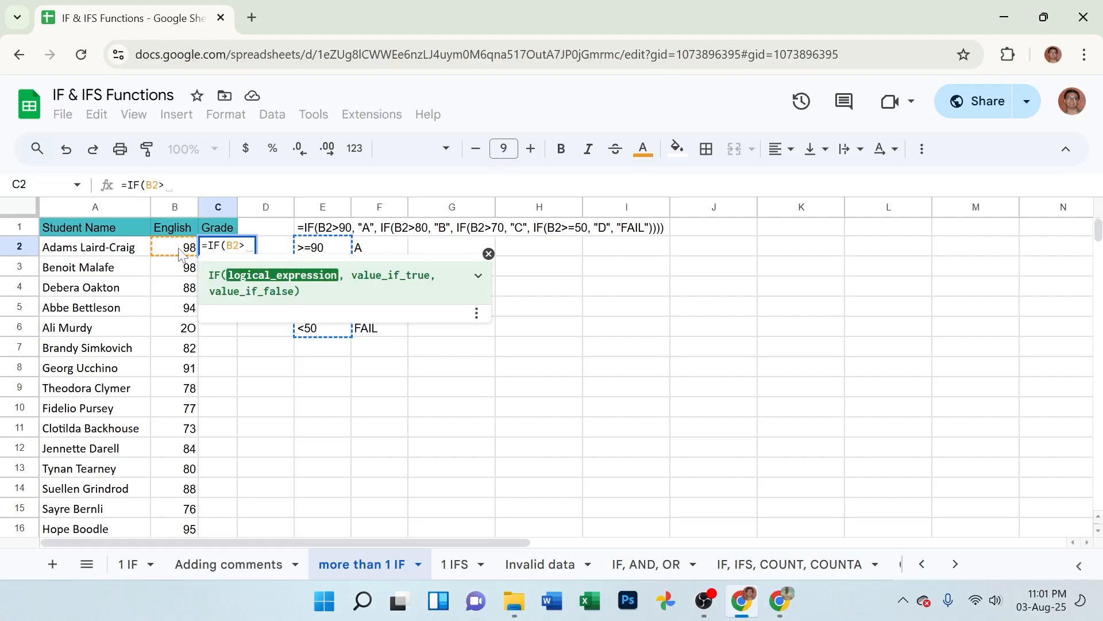
pyautogui.write('=')
pyautogui.write('90')
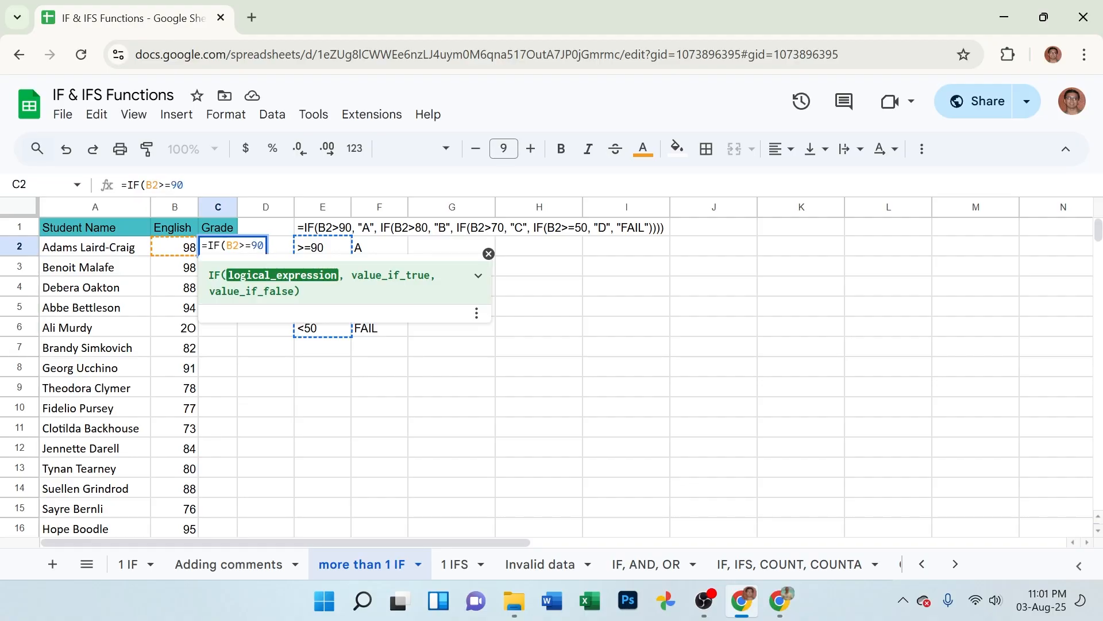
pyautogui.write(', ')
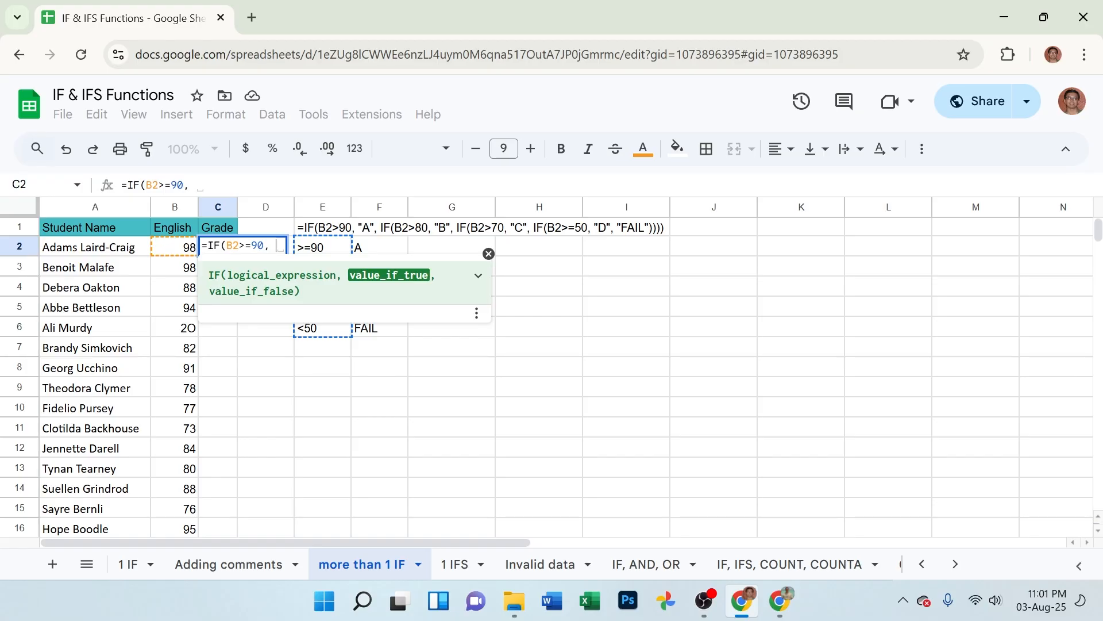
pyautogui.write('""')
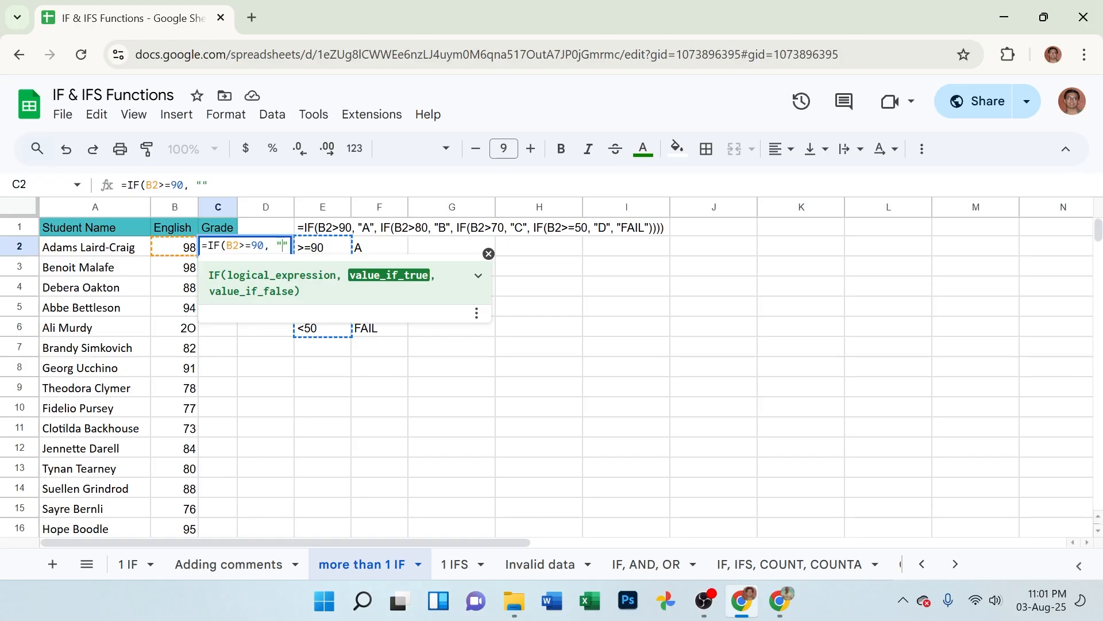
pyautogui.write('A')
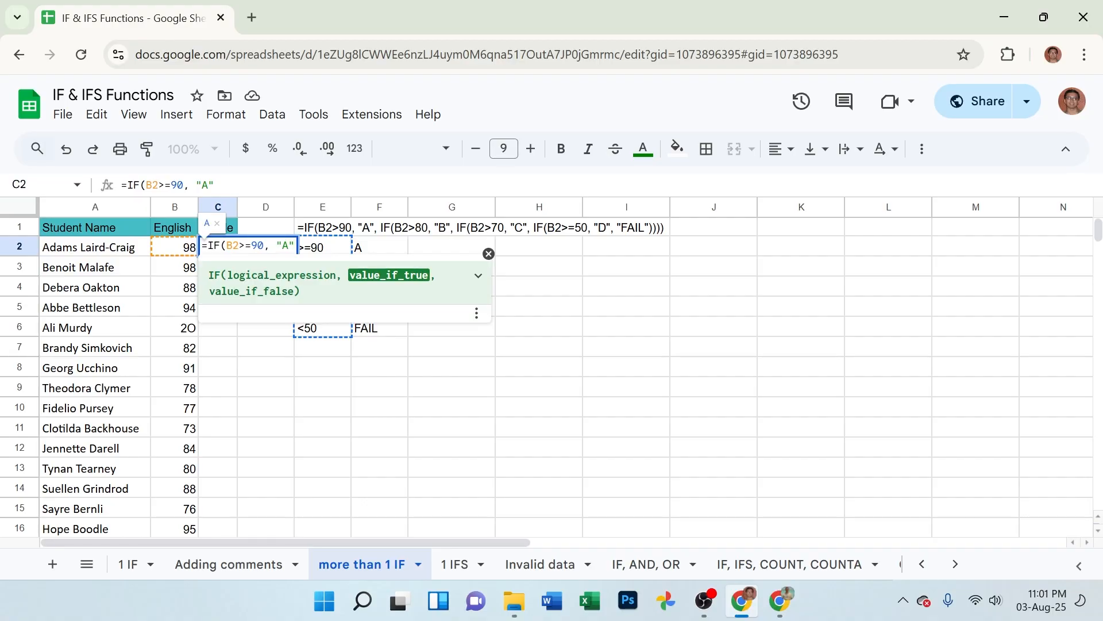
pyautogui.write(',')
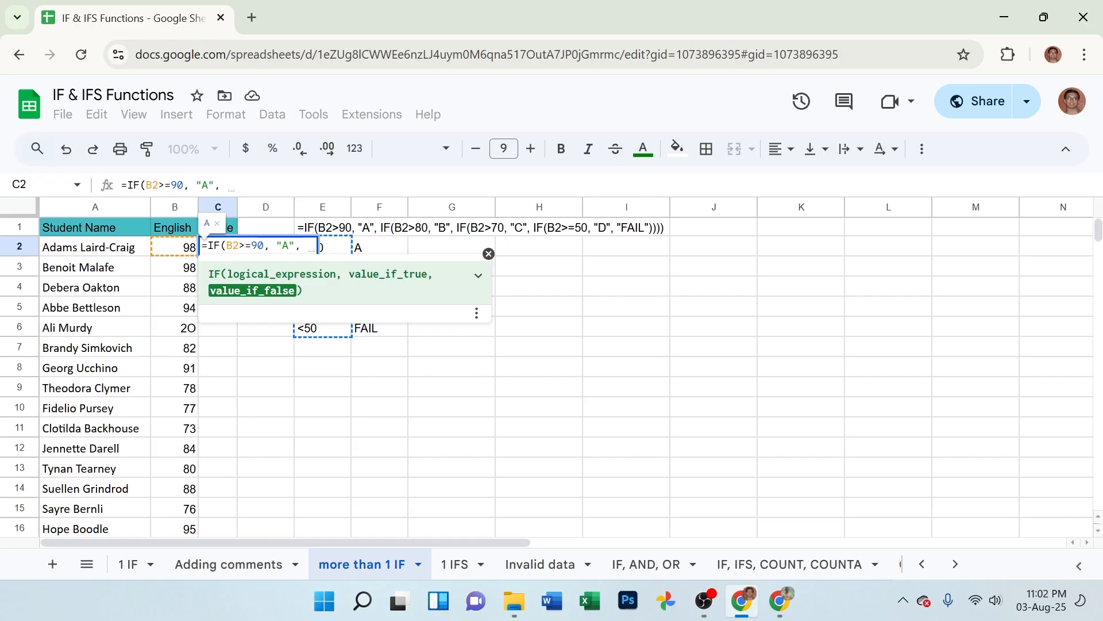
# Step: Nest a second IF as the value if false in C2, testing B2>=80 and returning "B" if true
pyautogui.write('IF')
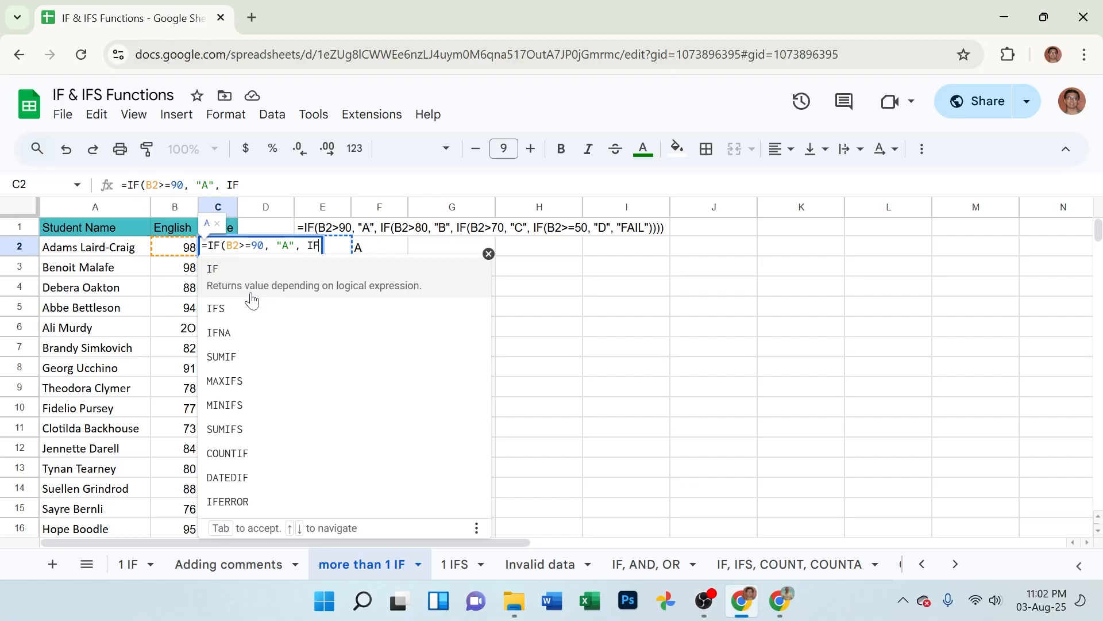
pyautogui.write('(')
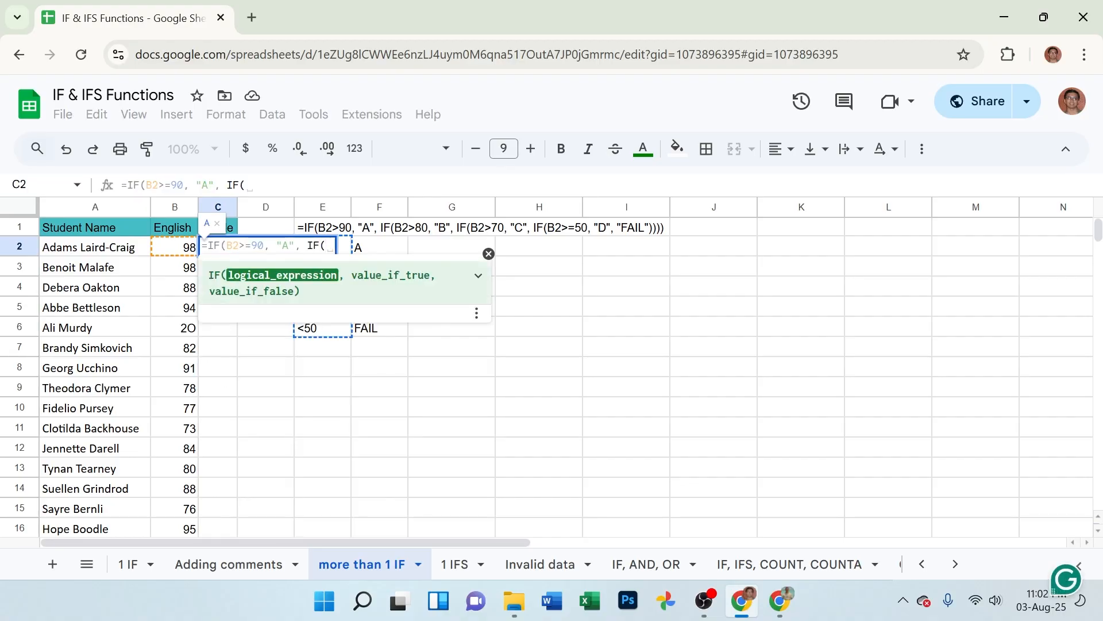
pyautogui.write('B2')
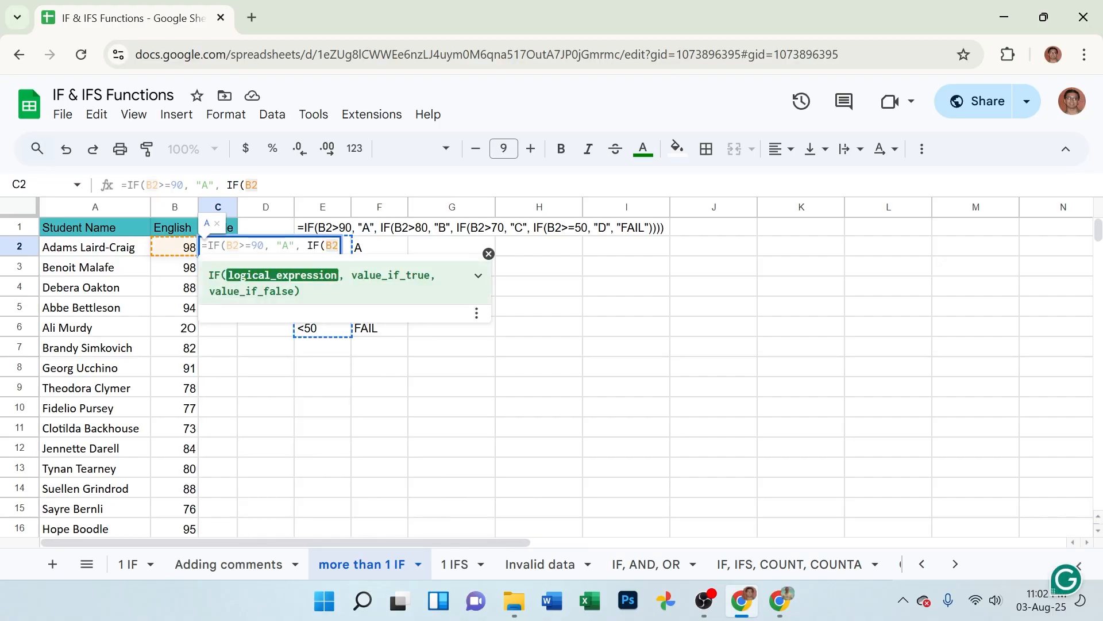
pyautogui.write('>+')
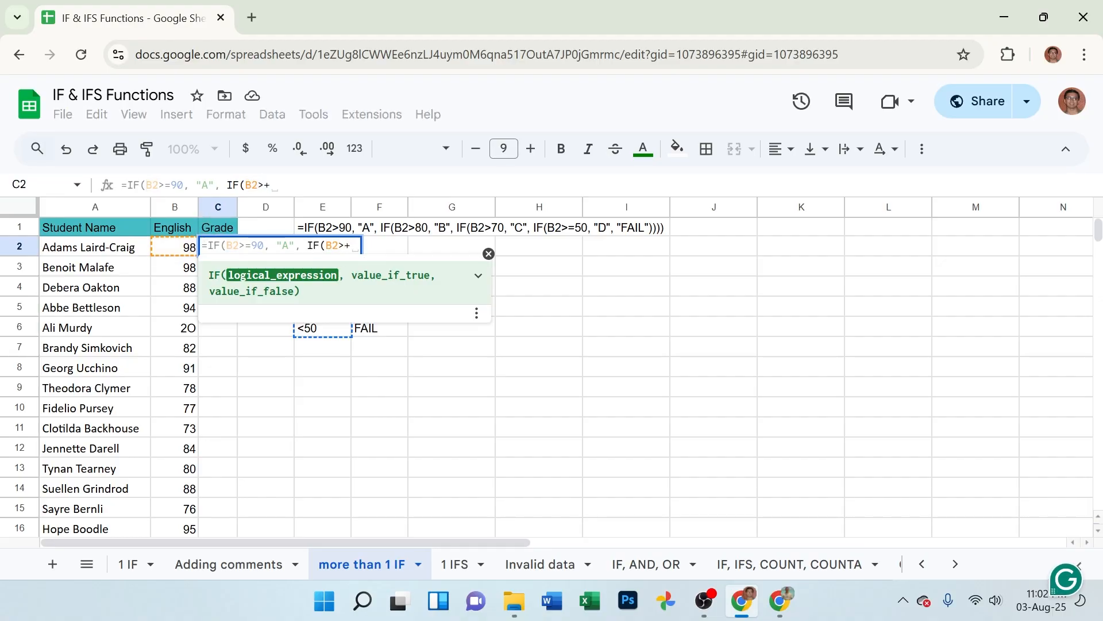
pyautogui.press('BackSpace')
pyautogui.write('=80')
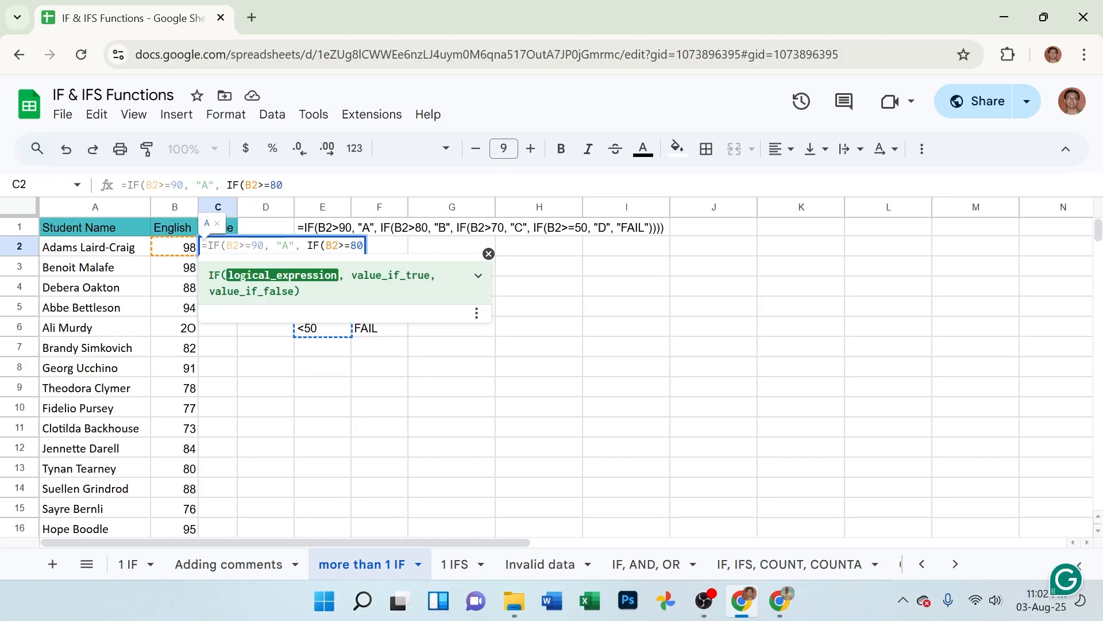
pyautogui.write(', ')
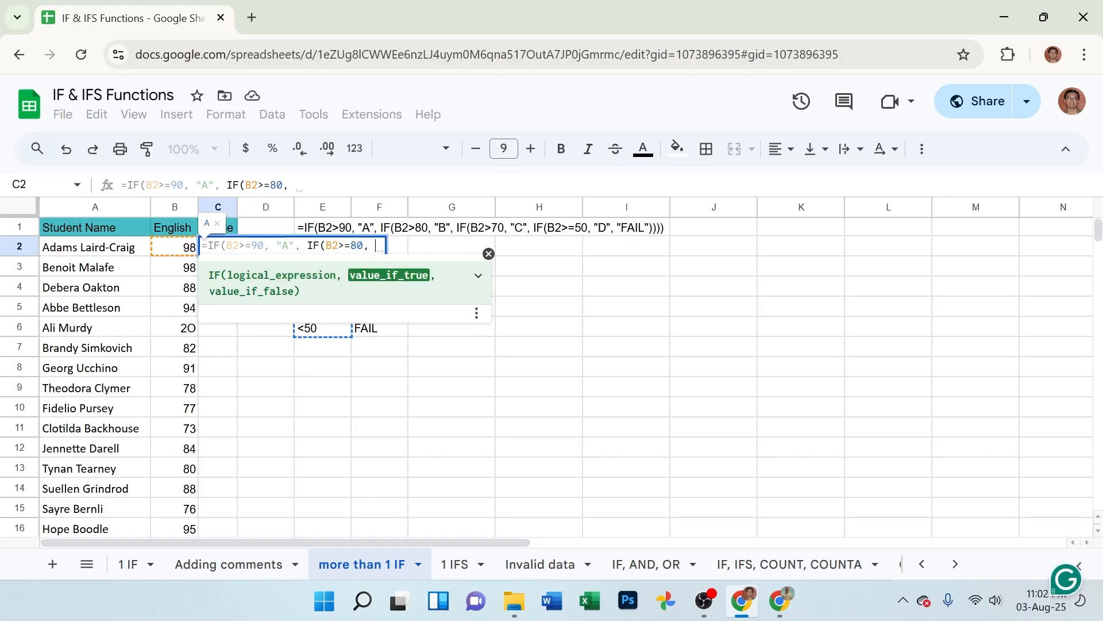
pyautogui.write('""')
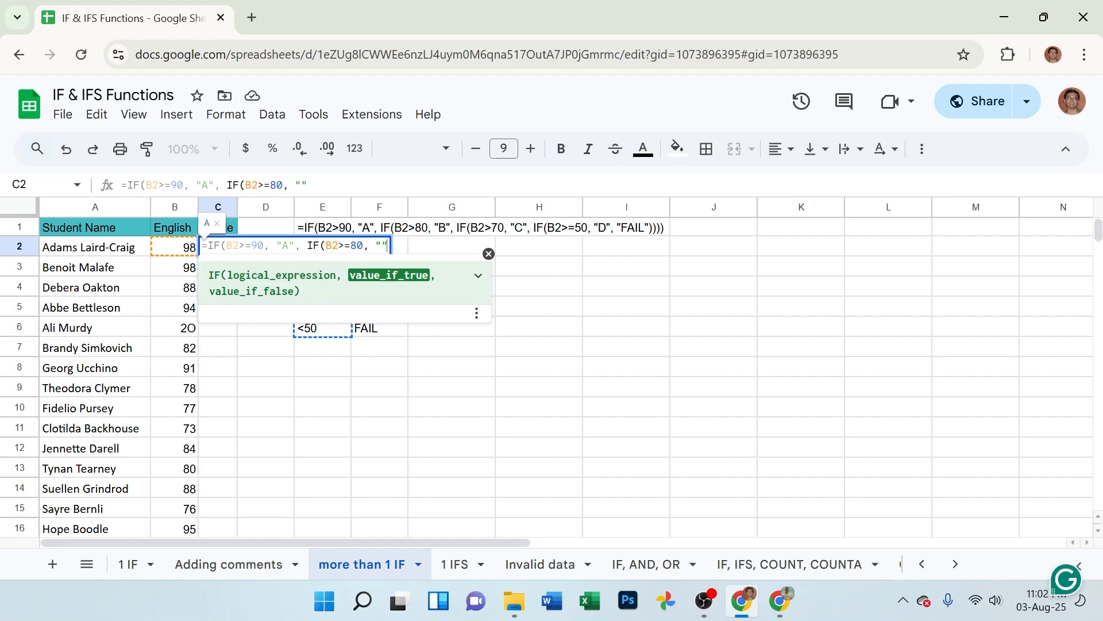
pyautogui.write('B')
# Step: Nest a third IF as the value if false of the second, testing B2>=70 and returning "C" if true
pyautogui.write(', I')
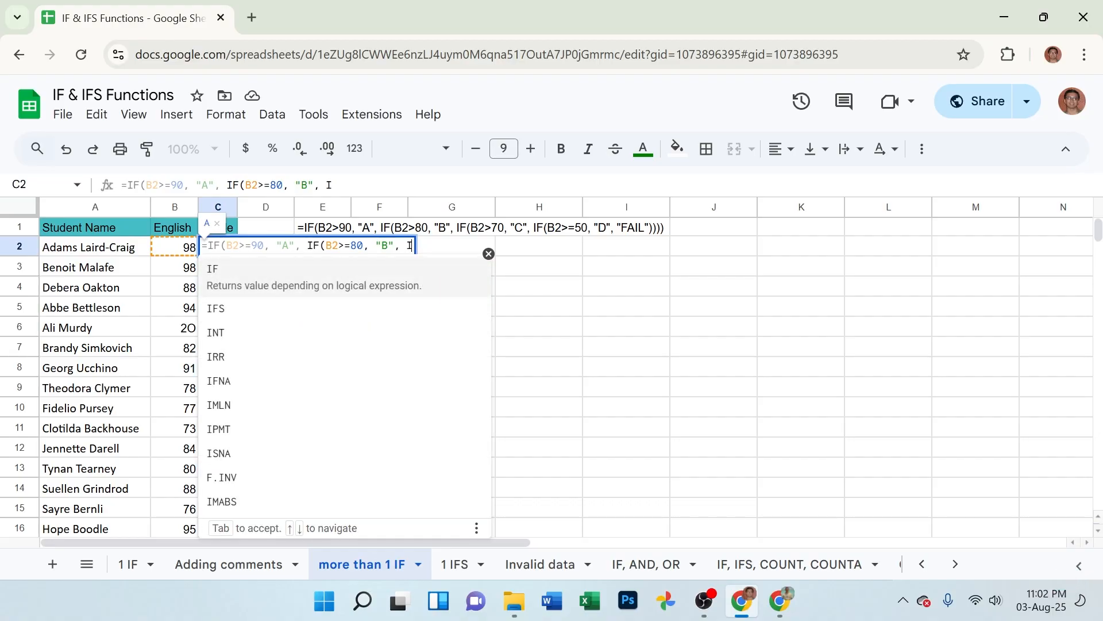
pyautogui.write('F')
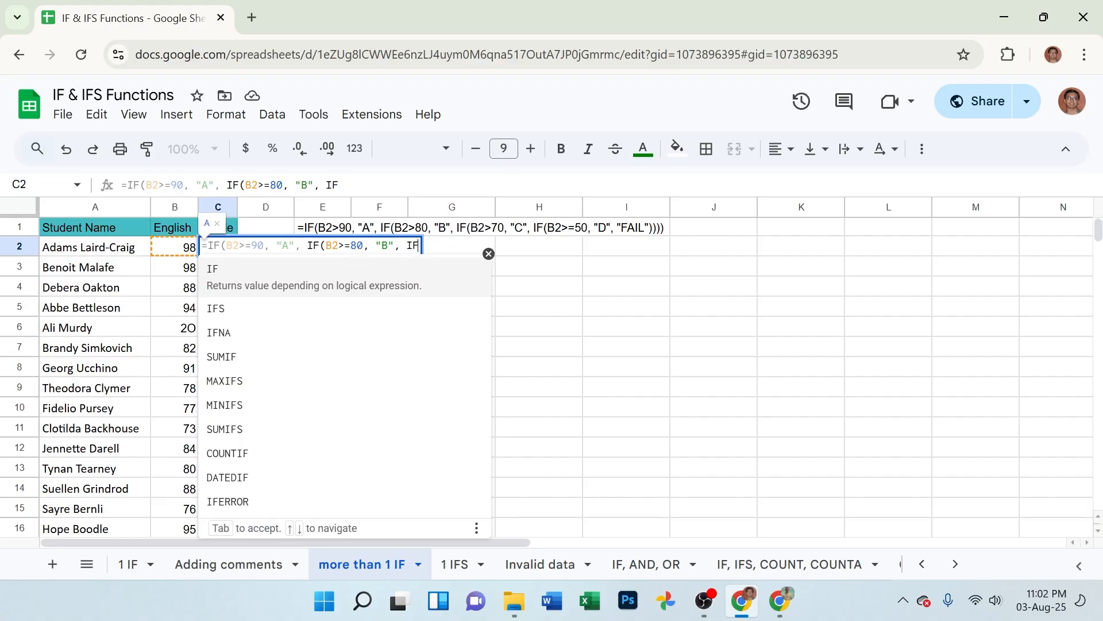
pyautogui.write('(')
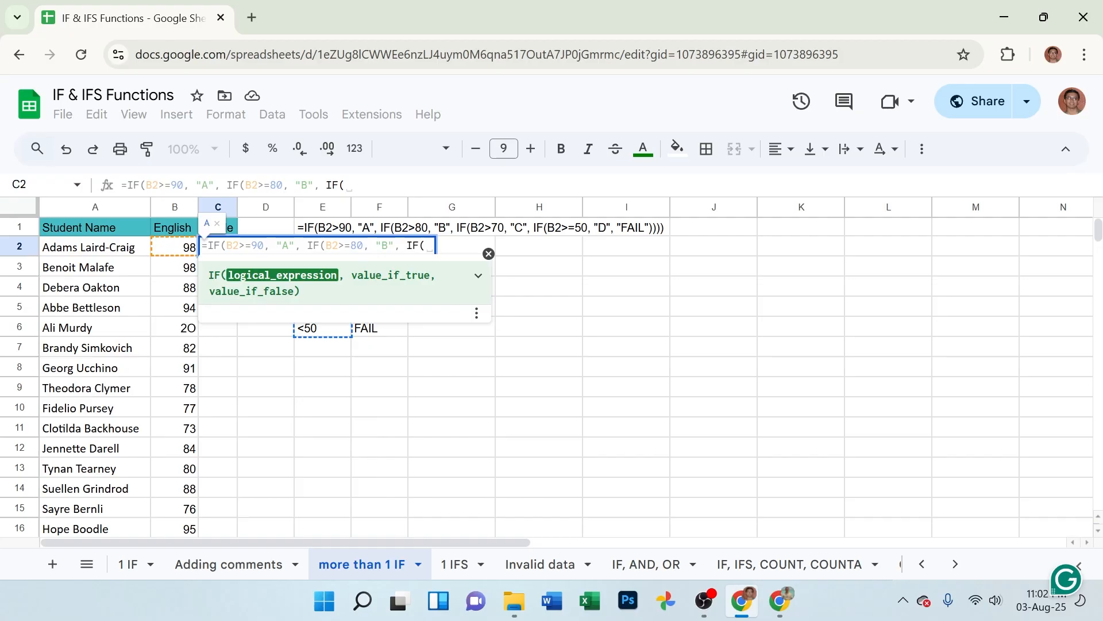
pyautogui.write('B2')
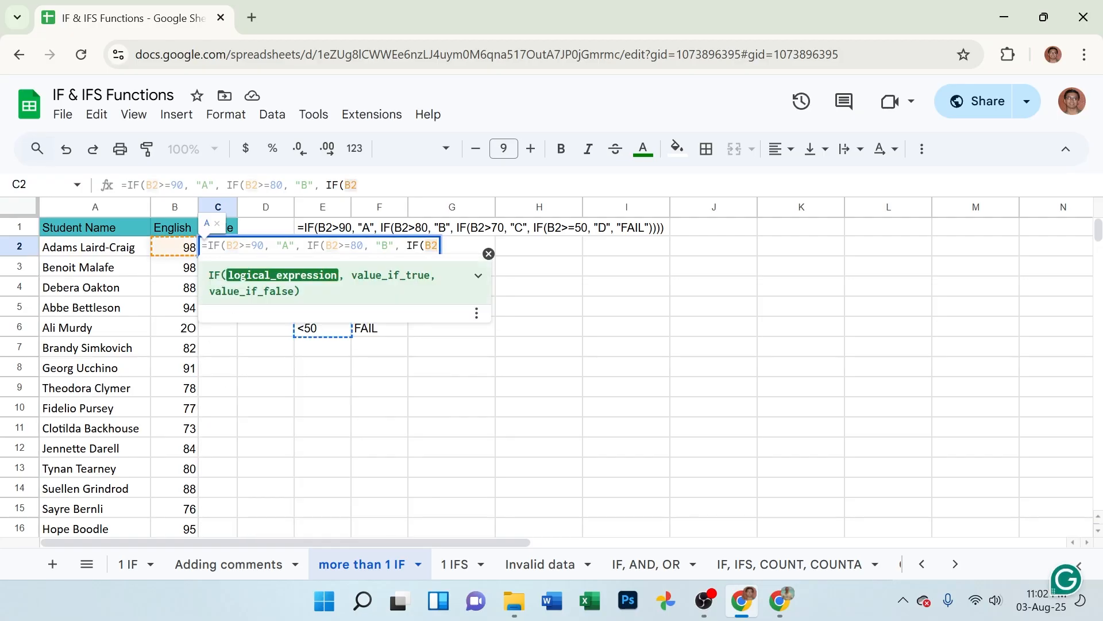
pyautogui.write('>=')
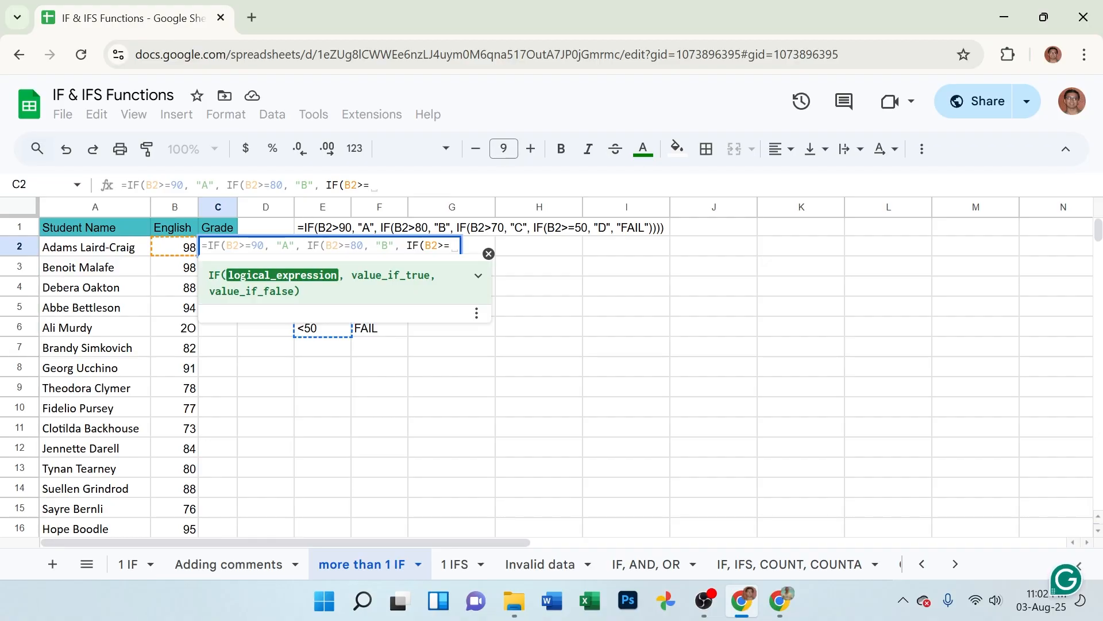
pyautogui.write('70')
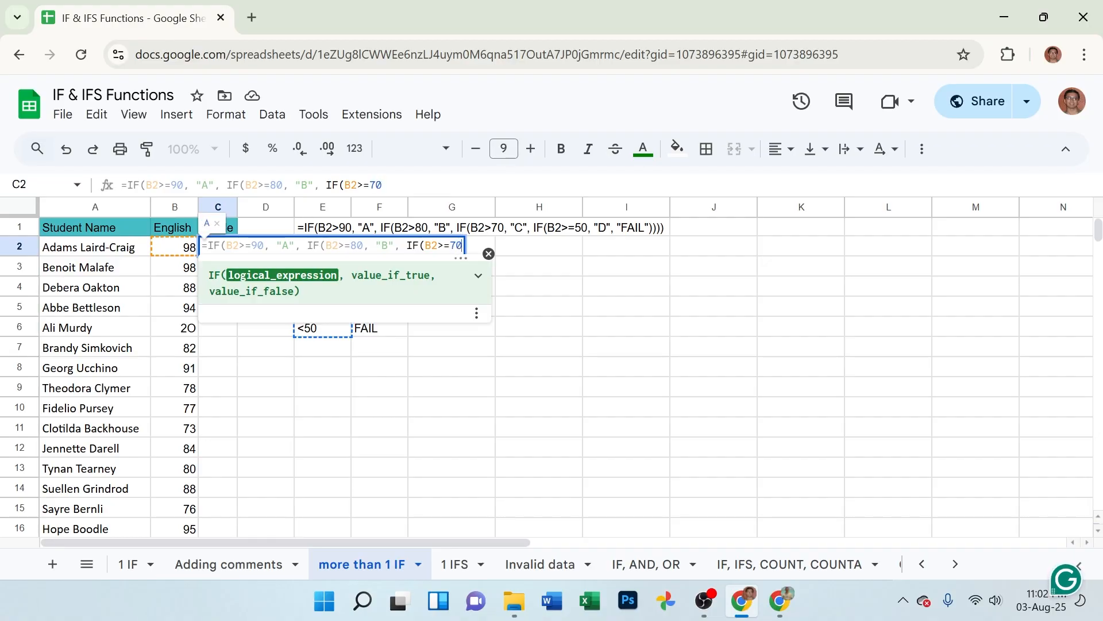
pyautogui.write(',')
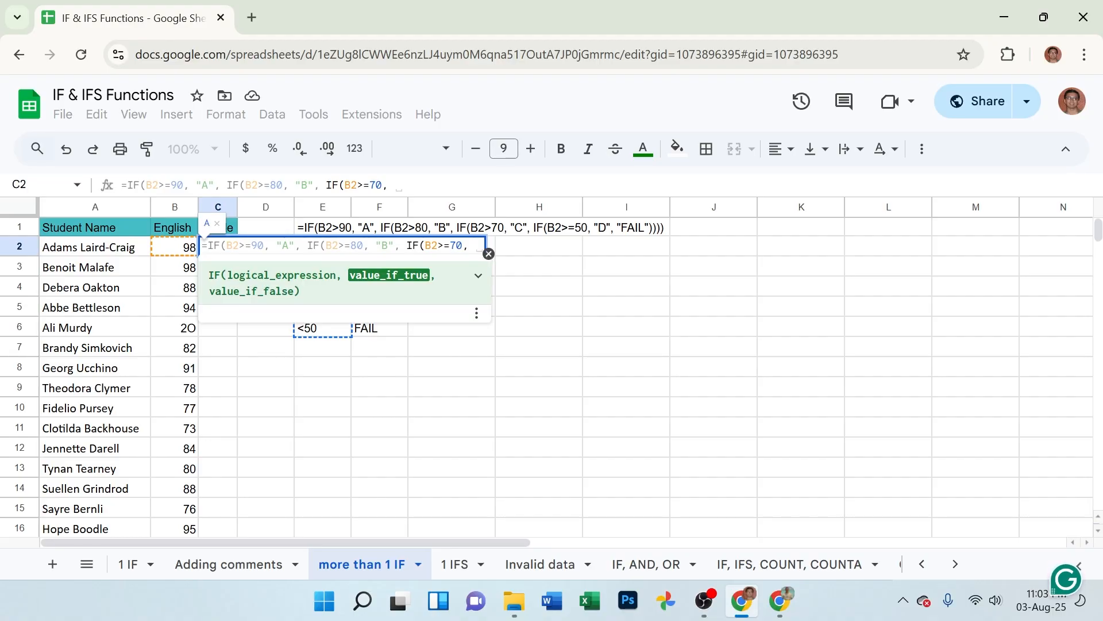
pyautogui.write('""c')
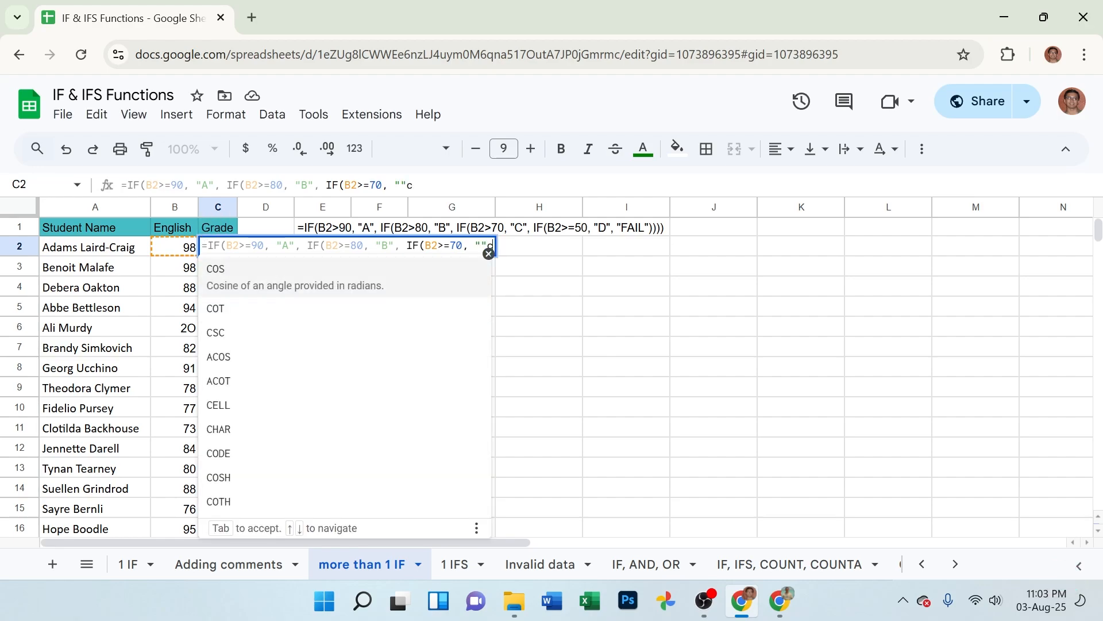
pyautogui.press('BackSpace')
pyautogui.write('C')
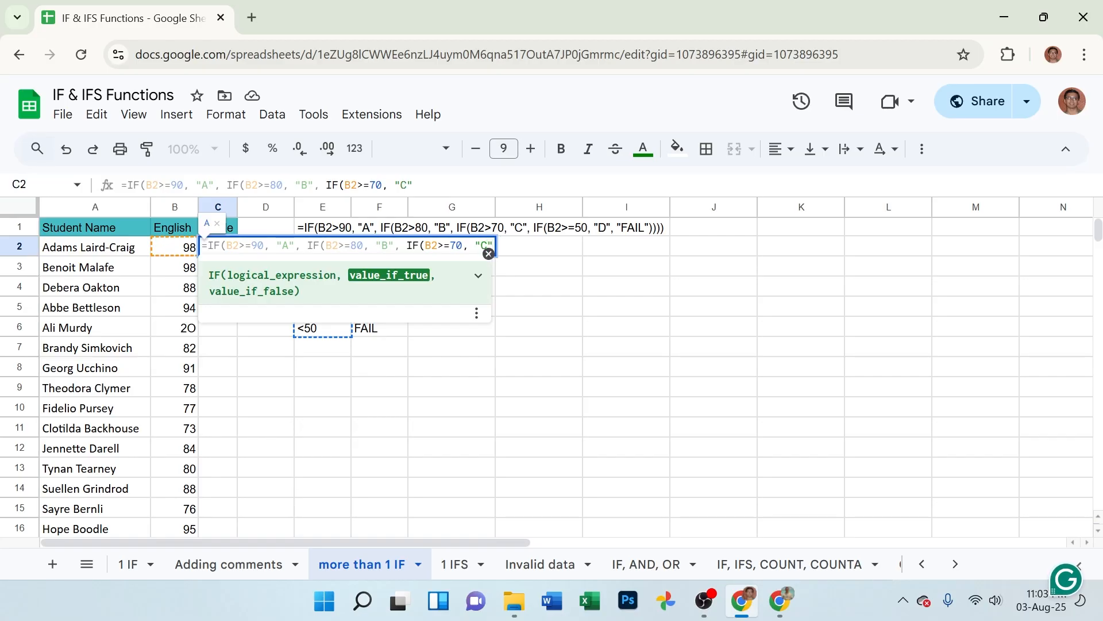
pyautogui.press('Right')
pyautogui.write(',')
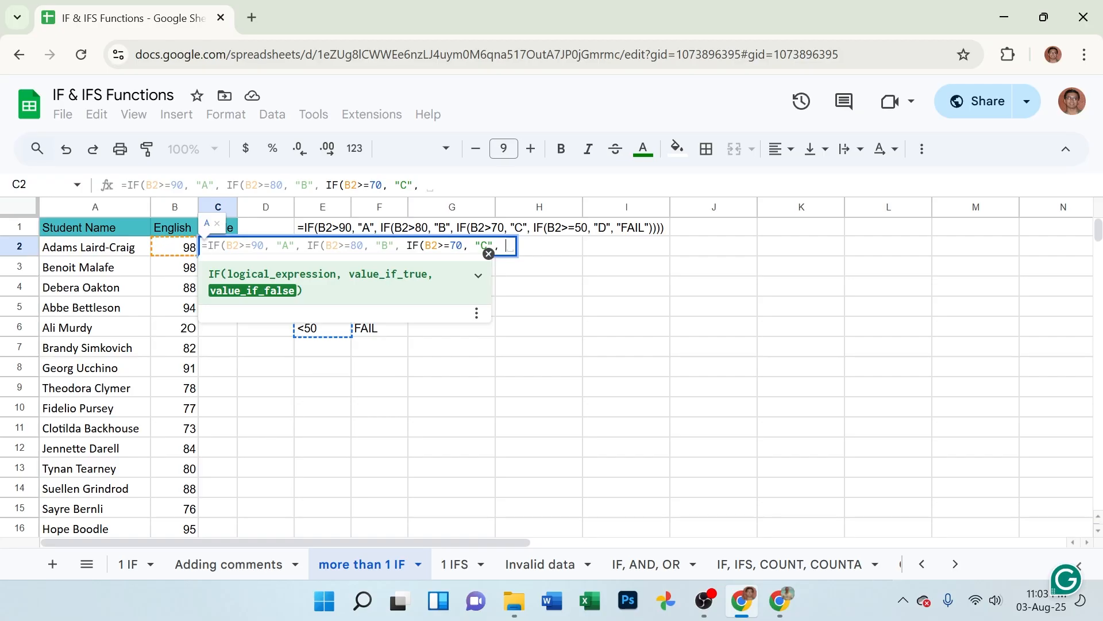
# Step: Nest a fourth IF as the value if false of the third, testing B2>=50 and returning "D" if true
pyautogui.write('IF')
pyautogui.write('(')
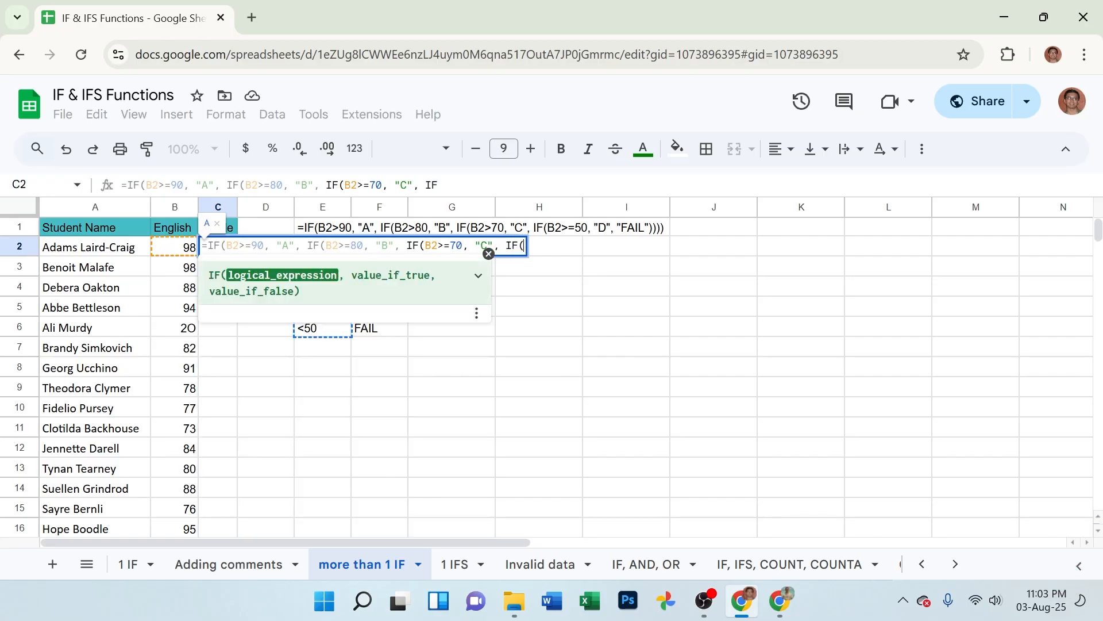
pyautogui.write('B2')
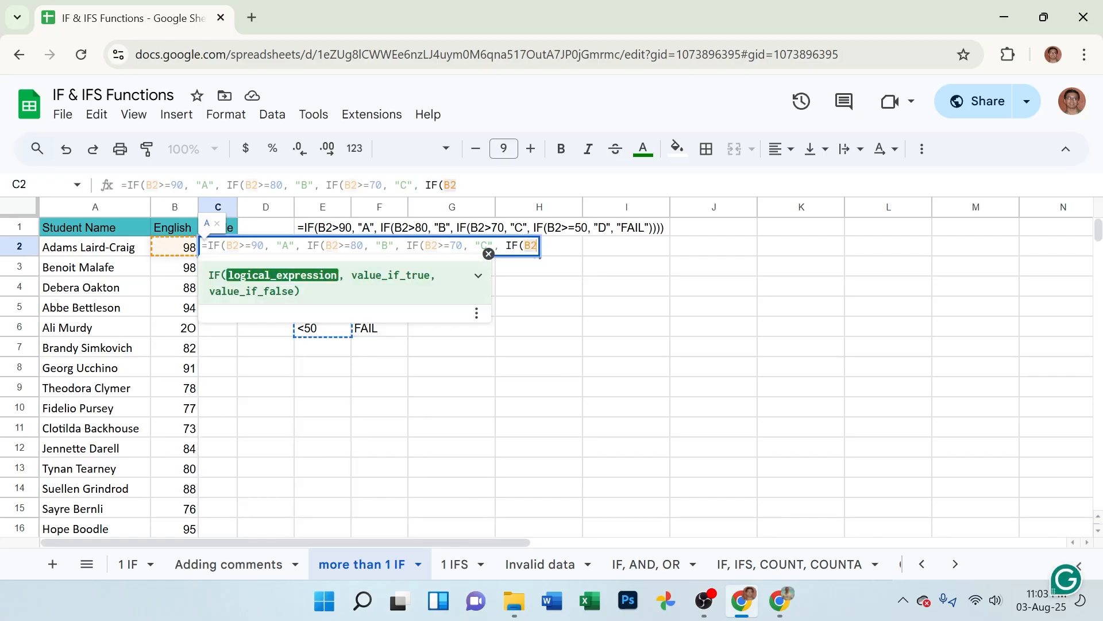
pyautogui.write('>')
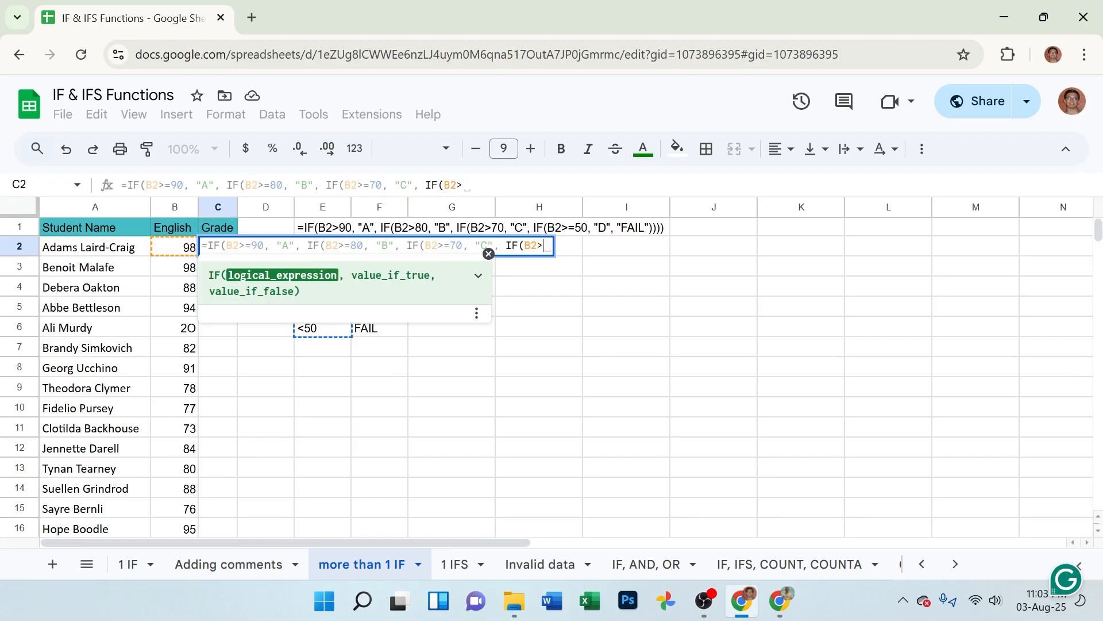
pyautogui.write('=')
pyautogui.write('5')
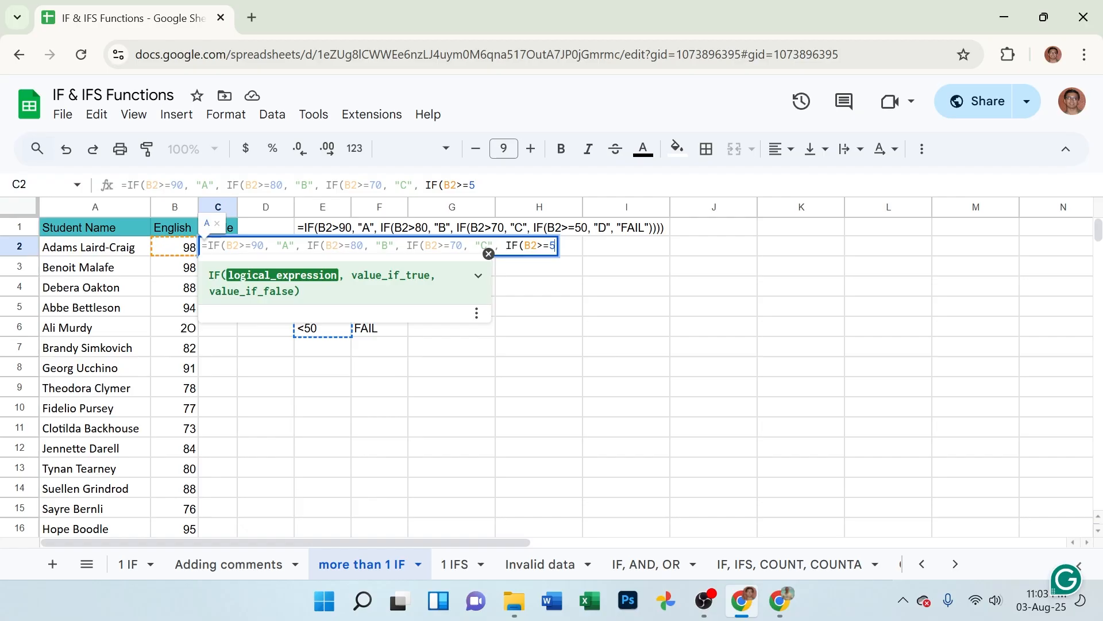
pyautogui.write('0, ')
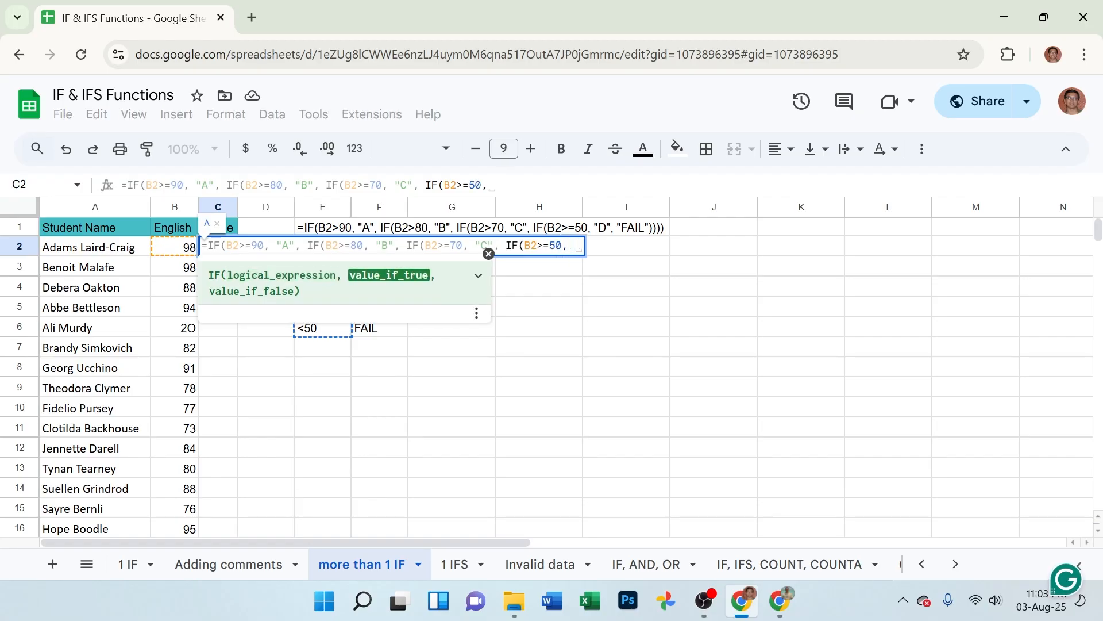
pyautogui.write('""')
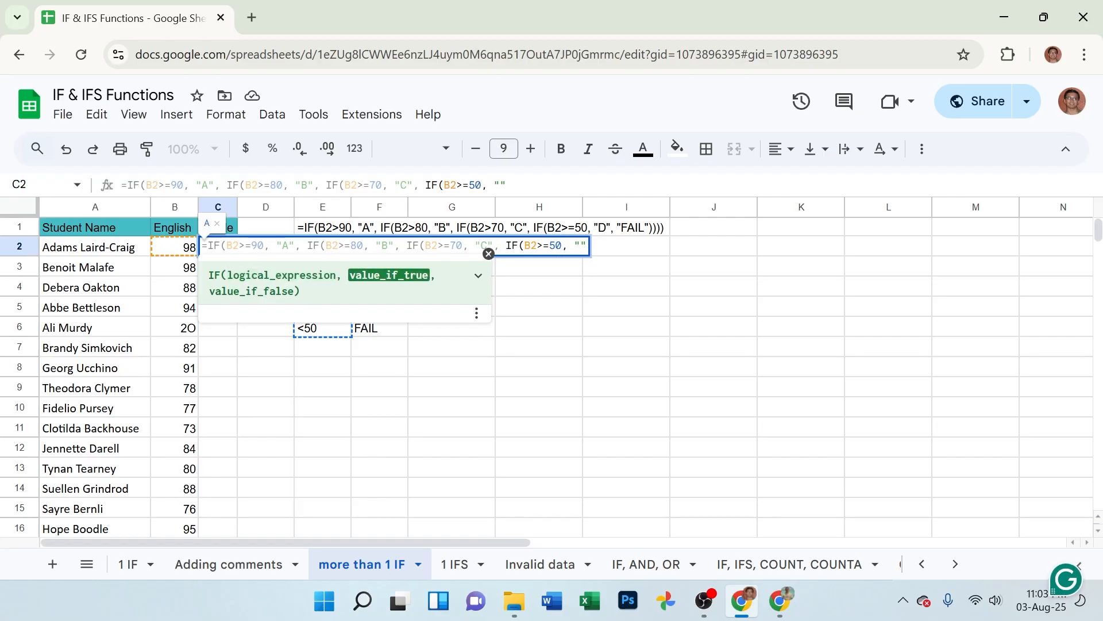
pyautogui.write('D')
pyautogui.write(',')
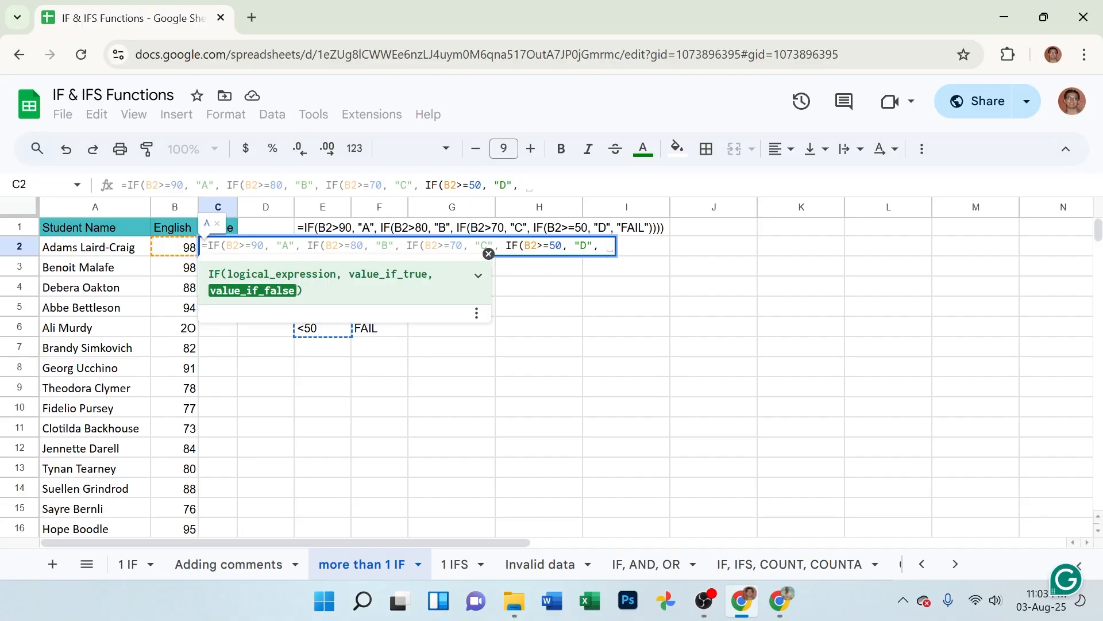
# Step: Complete the nested C2 formula with "FAIL" as the last value if false and autofill it down the Grade column
pyautogui.write('", "')
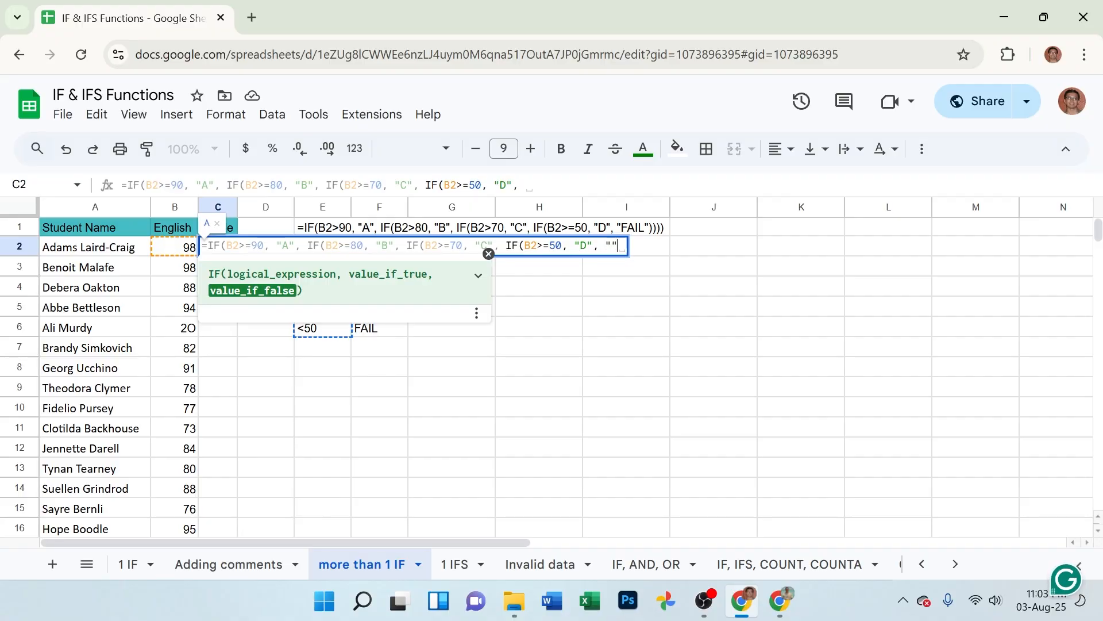
pyautogui.write('FAIL')
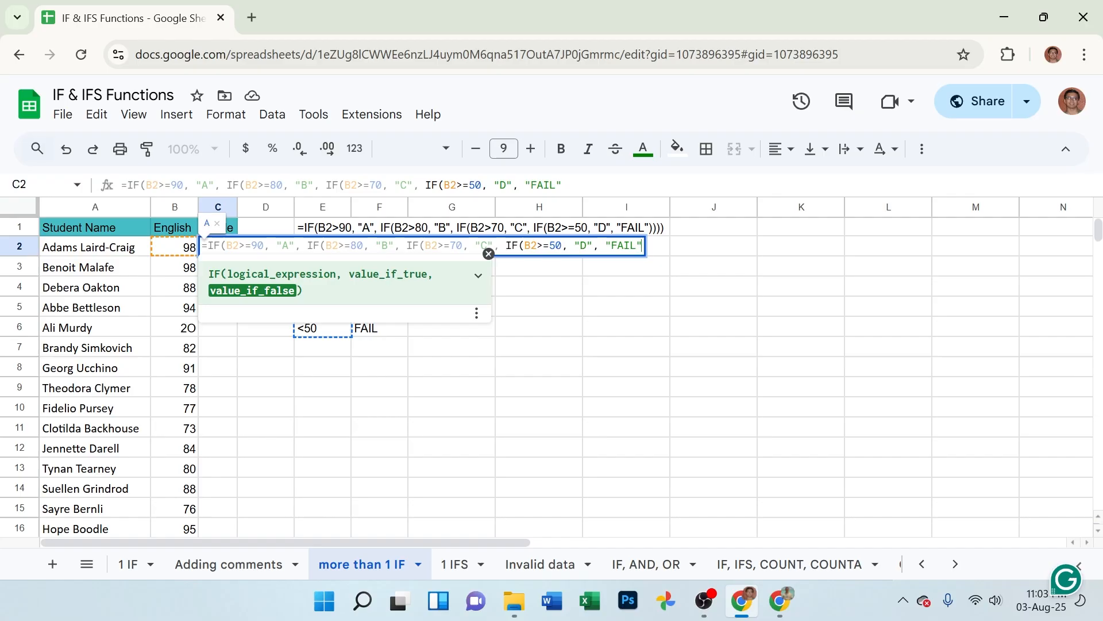
pyautogui.write(')')
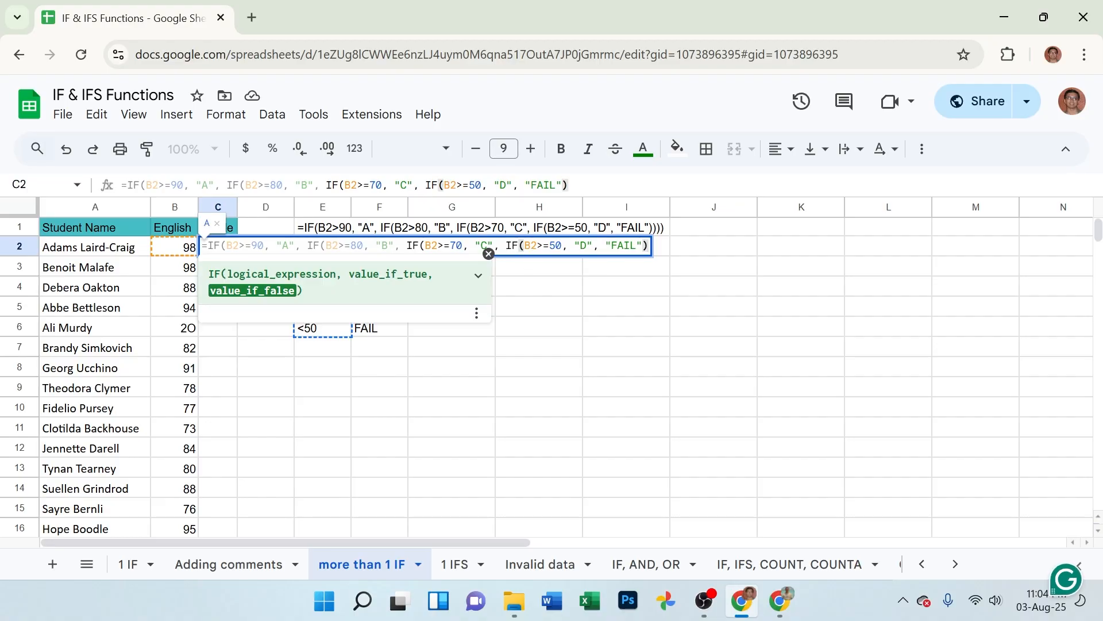
pyautogui.write(')')
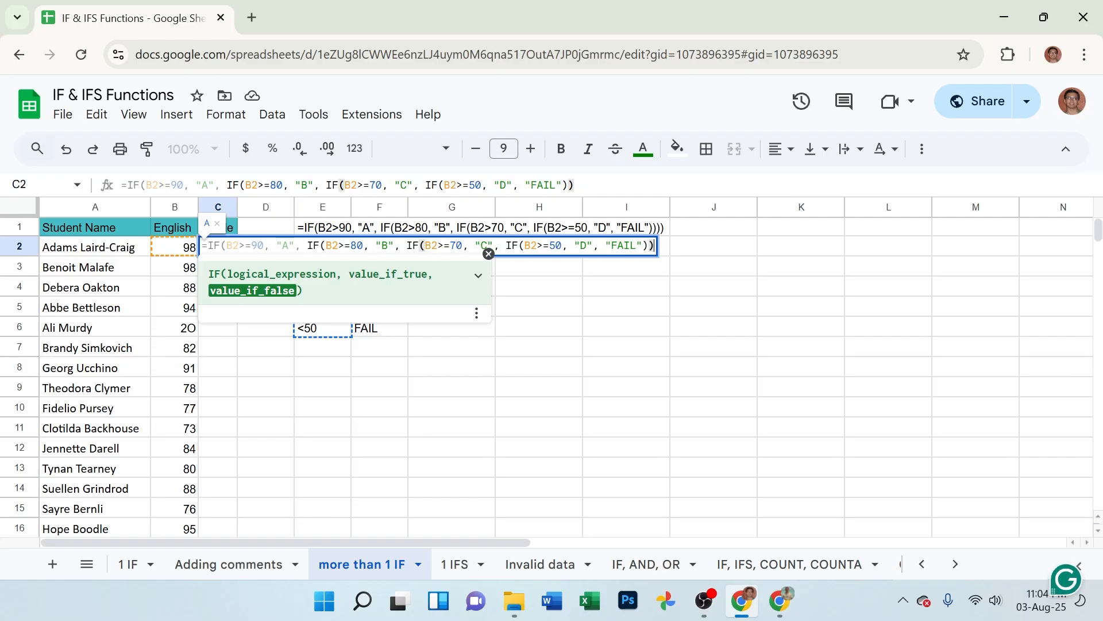
pyautogui.write(')')
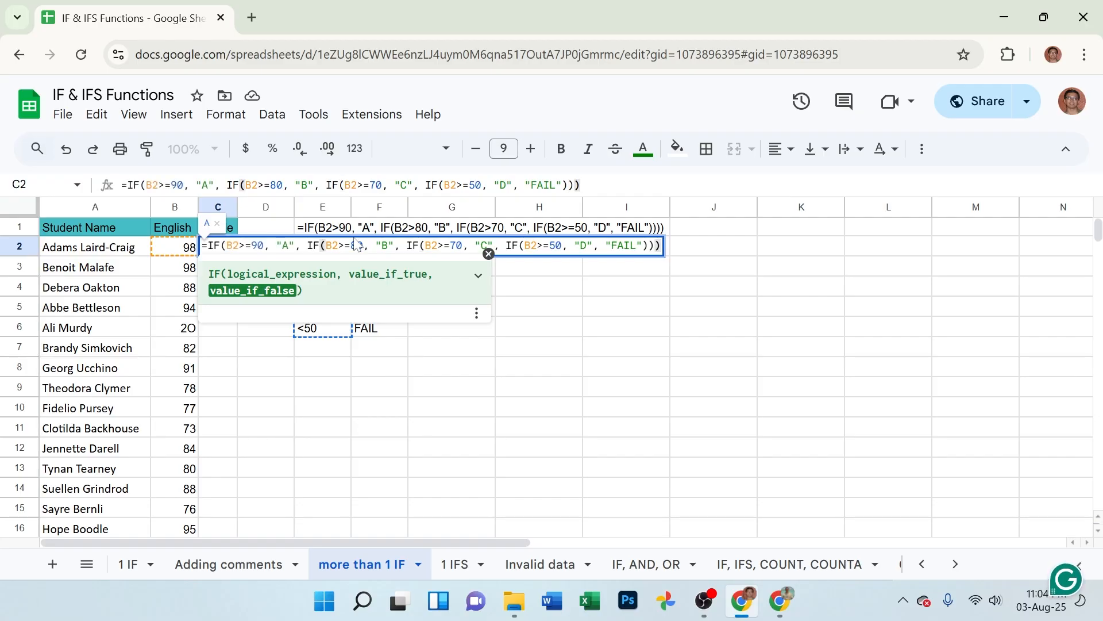
pyautogui.write(')')
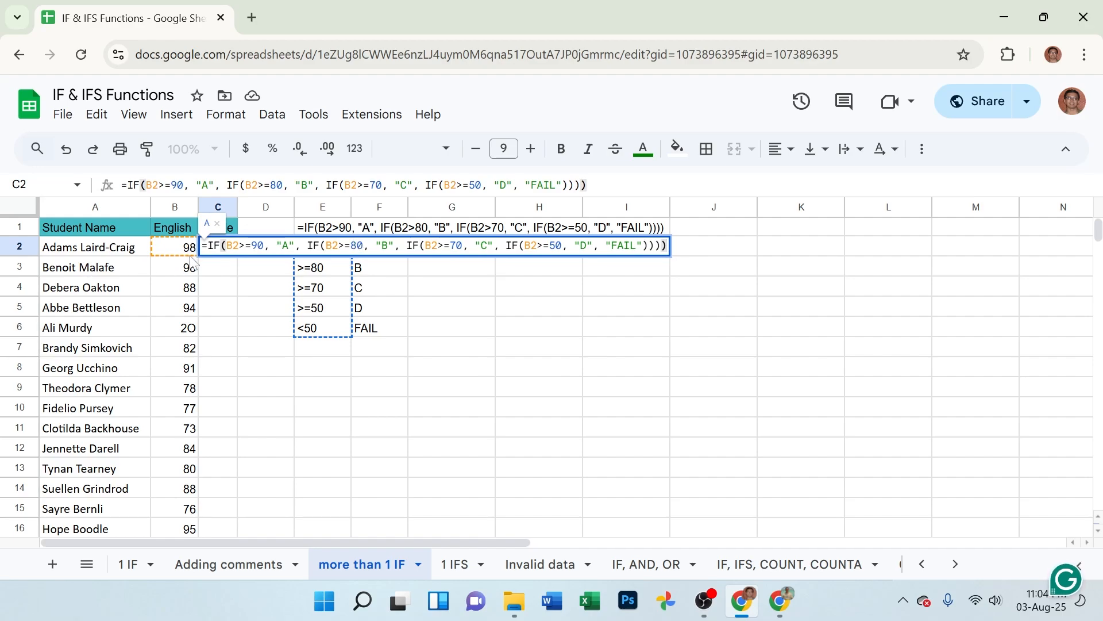
pyautogui.click(588, 185)
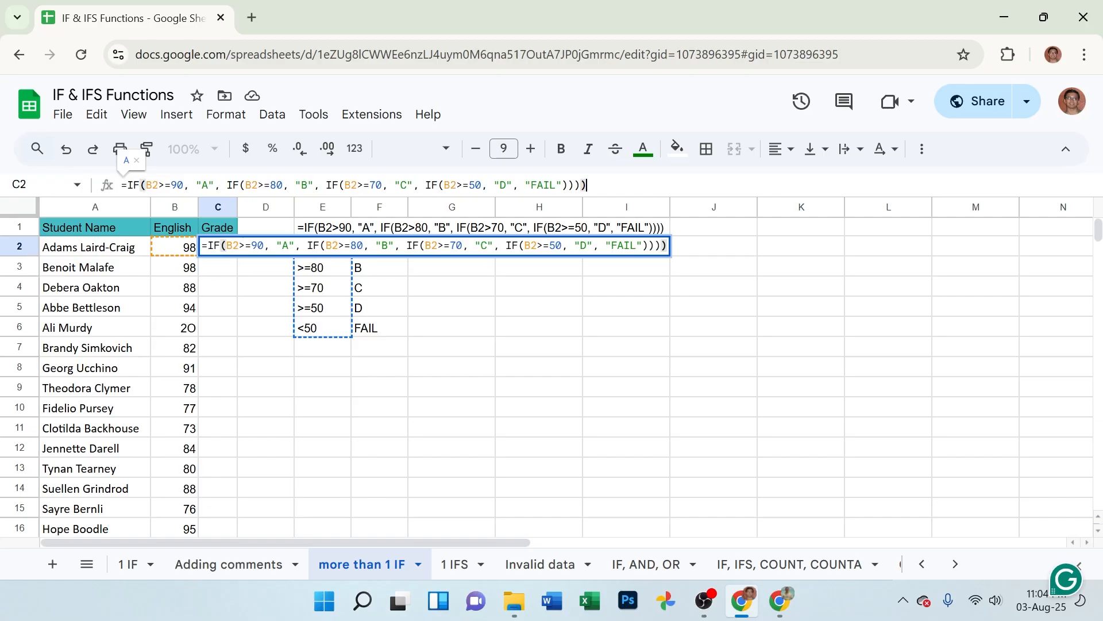
pyautogui.press('Return')
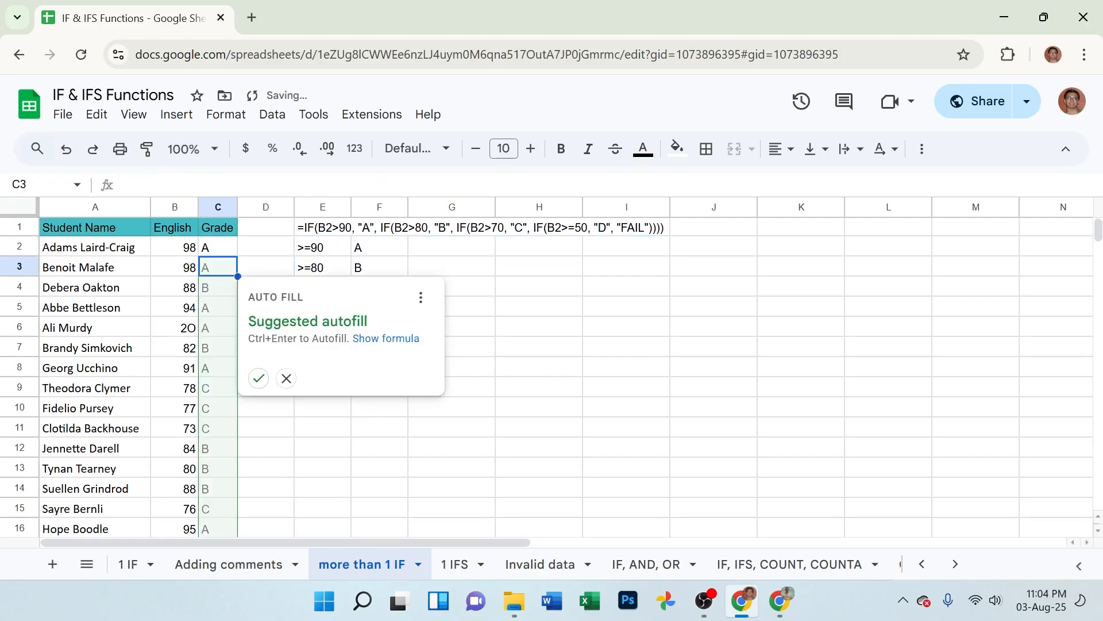
pyautogui.click(259, 378)
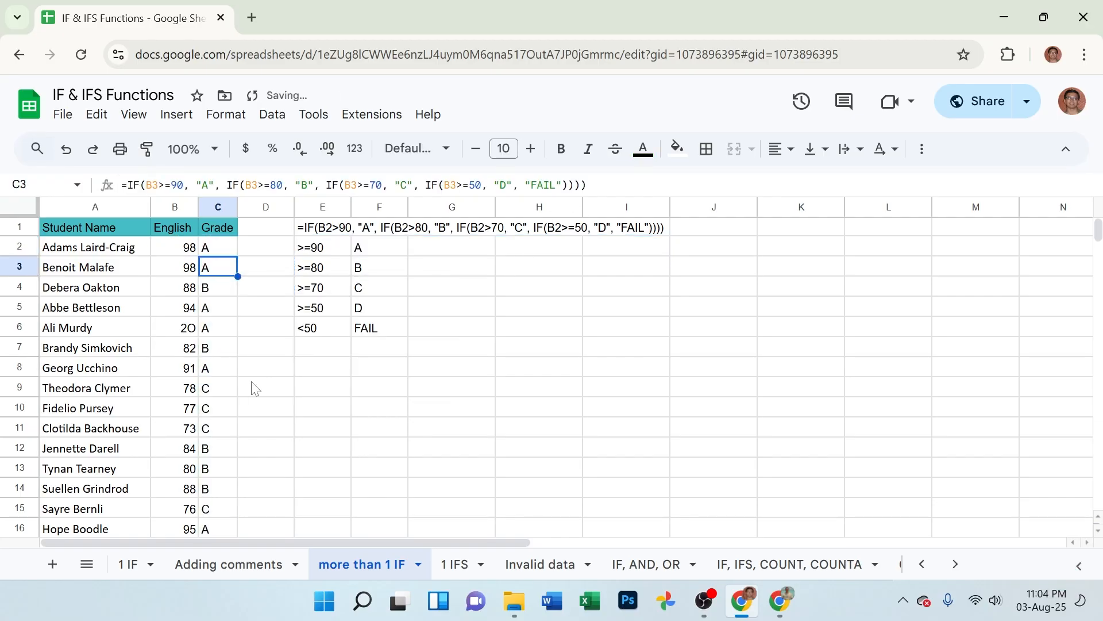
# Step: Test the grading formula by changing the English score in B10 first to 55 and finally to 45
pyautogui.click(171, 411)
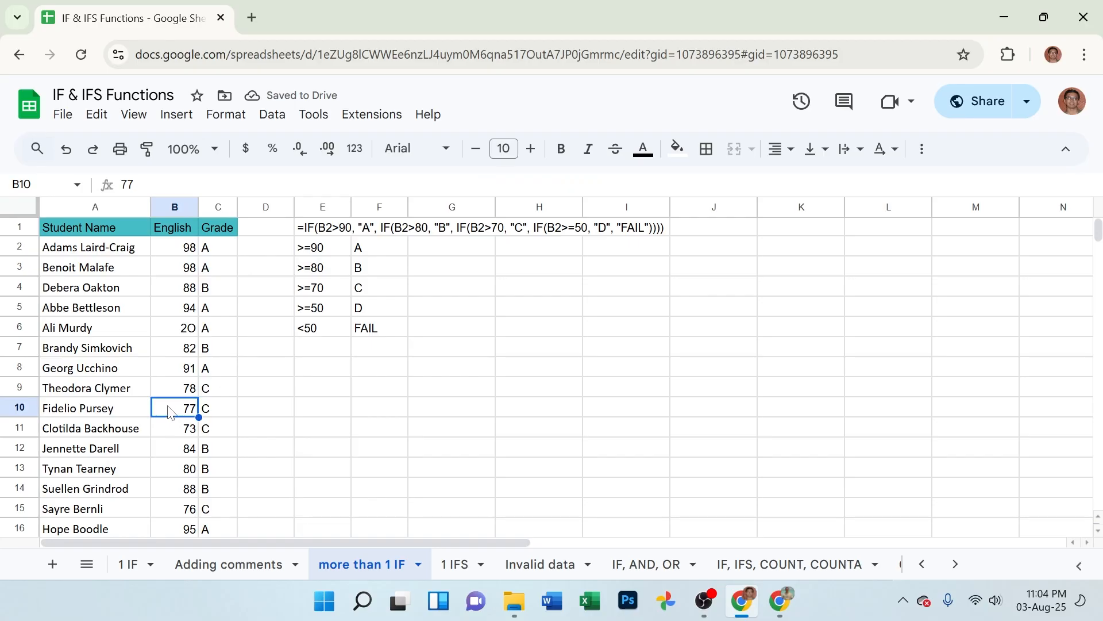
pyautogui.write('55')
pyautogui.press('Return')
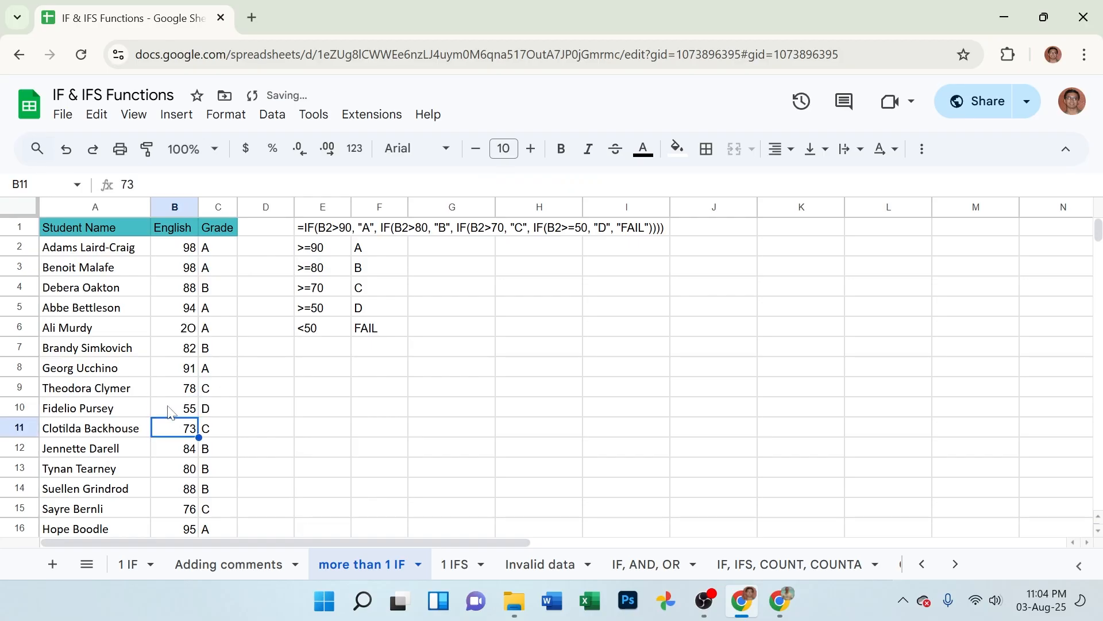
pyautogui.click(170, 411)
pyautogui.write('45')
pyautogui.press('Return')
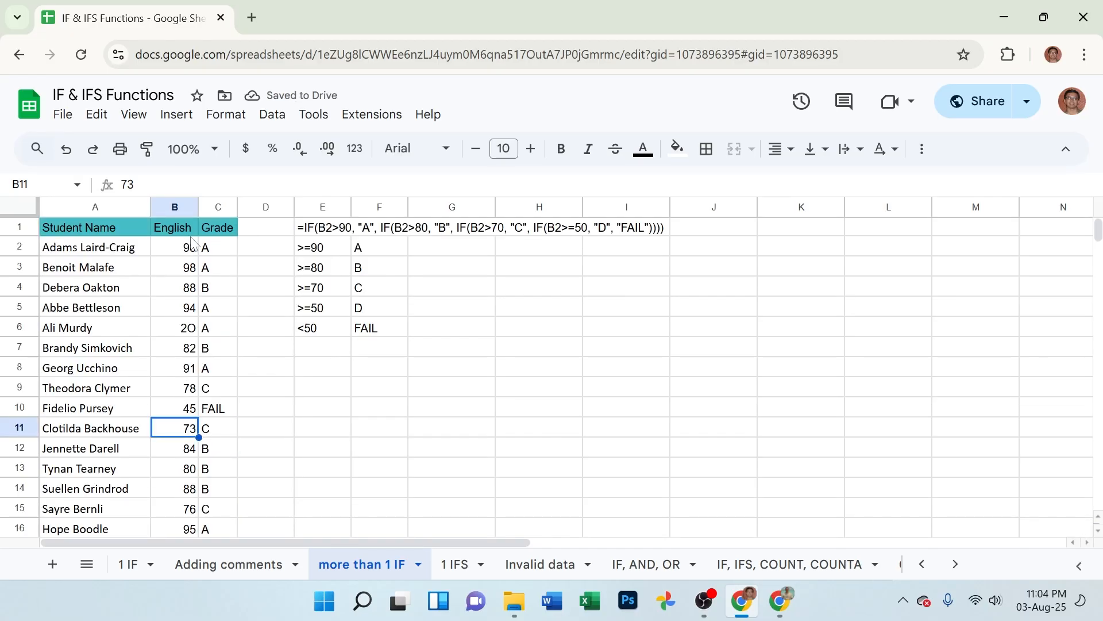
# Step: Review the English scores in B2:B16, the C2 formula, the grade thresholds in E2:E6 and the score entry in B6
pyautogui.click(175, 253)
pyautogui.moveTo(175, 256); pyautogui.dragTo(173, 535)
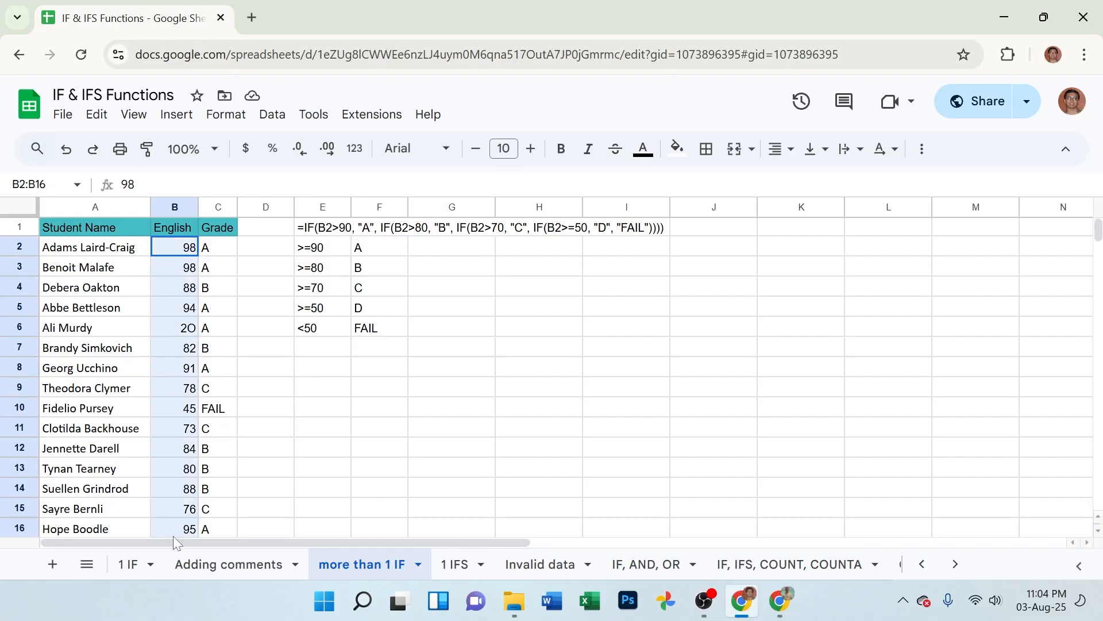
pyautogui.click(223, 252)
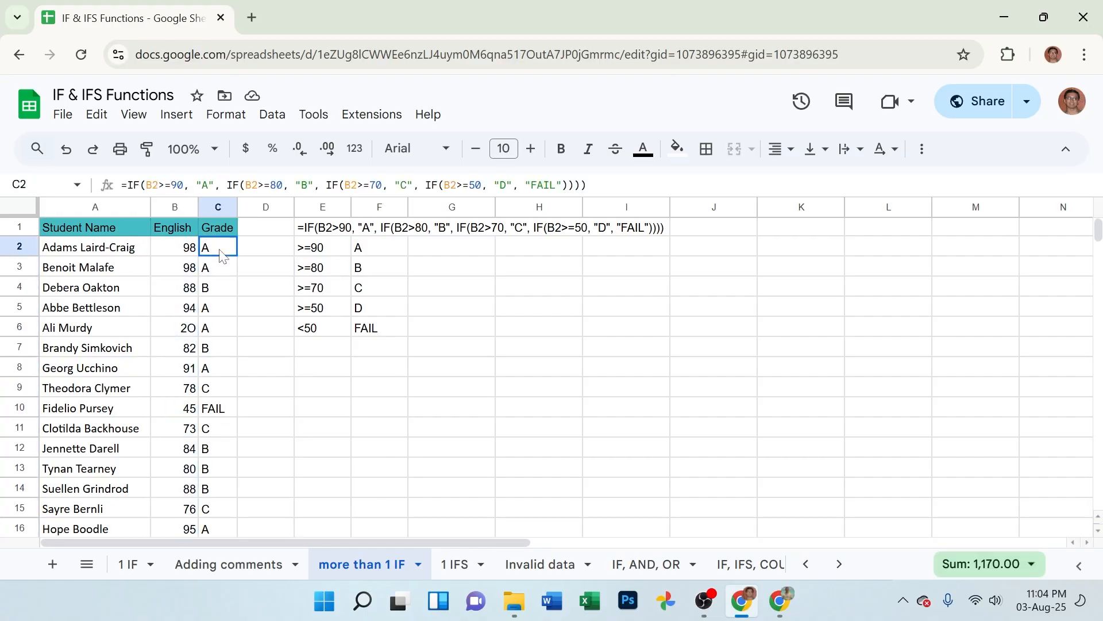
pyautogui.moveTo(324, 249); pyautogui.dragTo(313, 328)
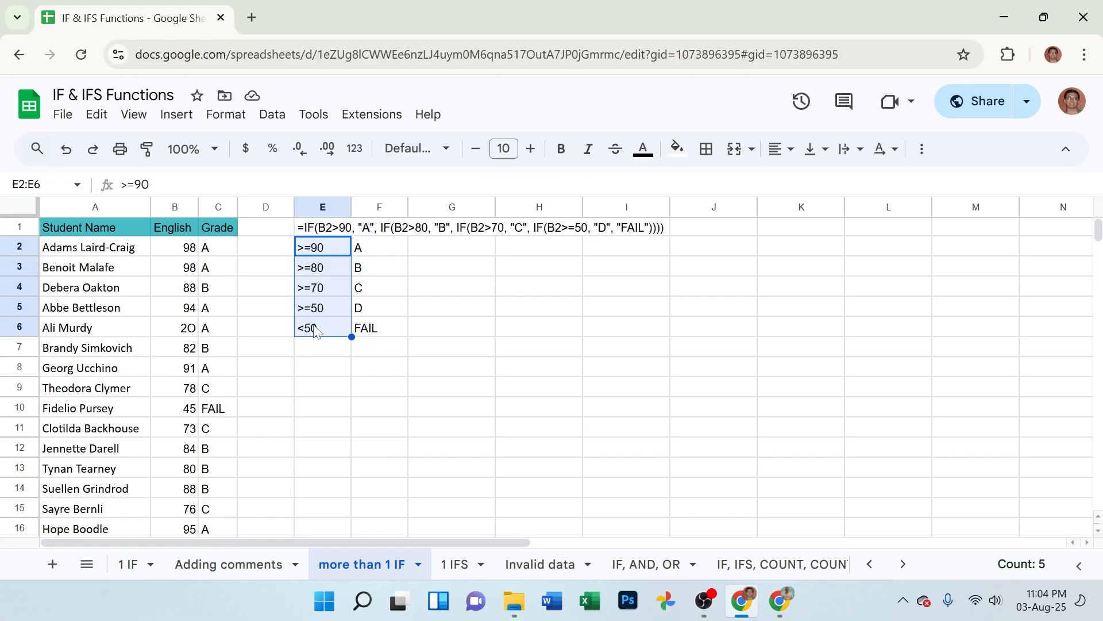
pyautogui.click(180, 334)
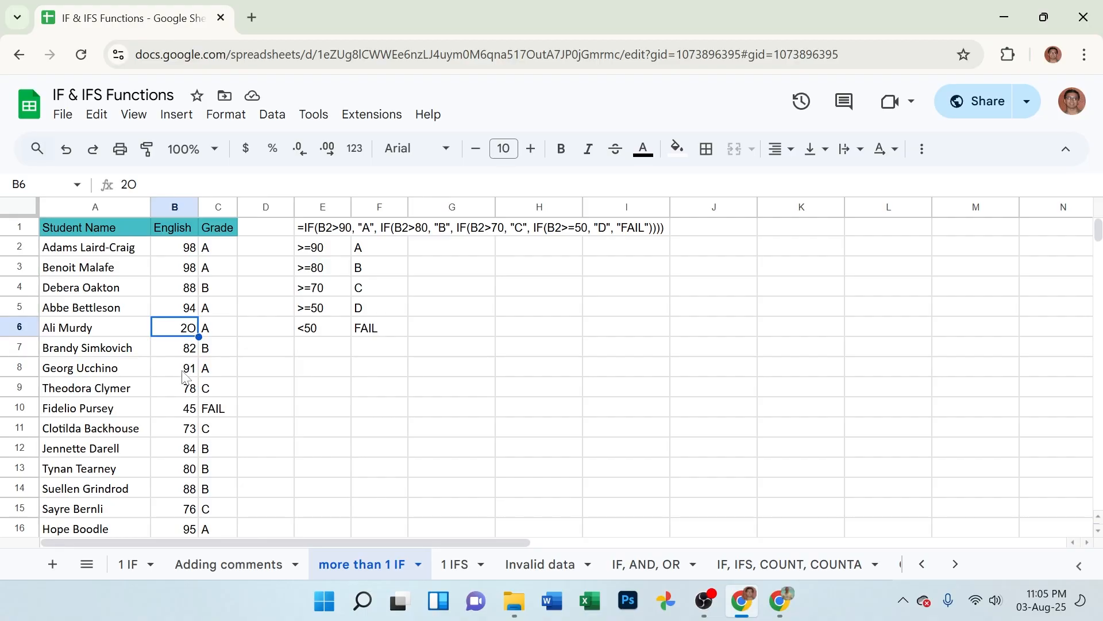
pyautogui.click(178, 247)
pyautogui.moveTo(179, 247); pyautogui.dragTo(186, 527)
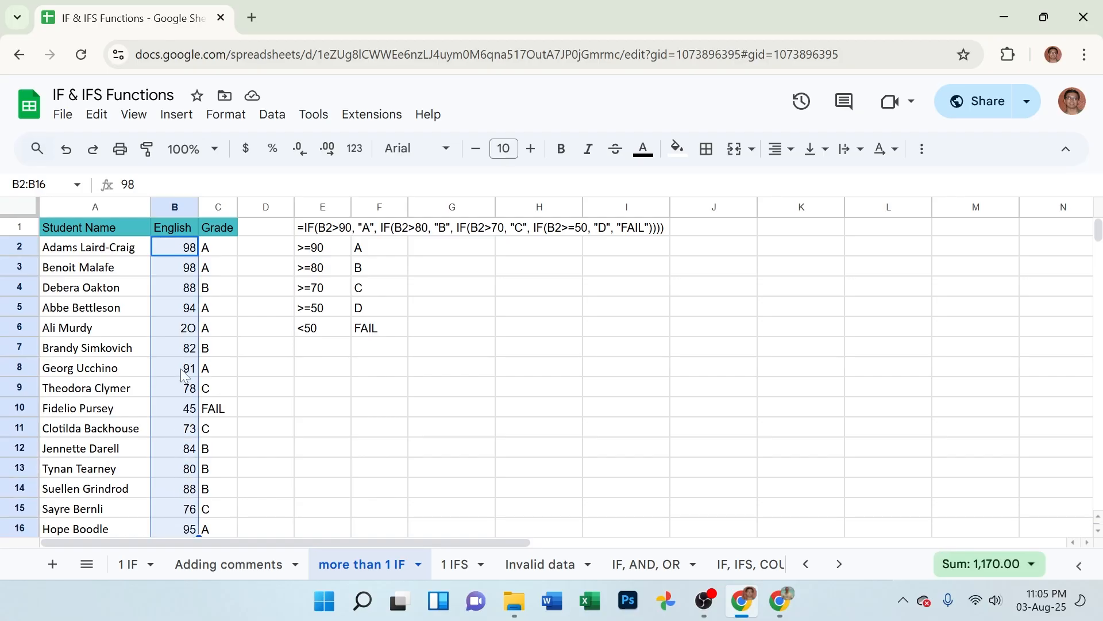
pyautogui.click(176, 330)
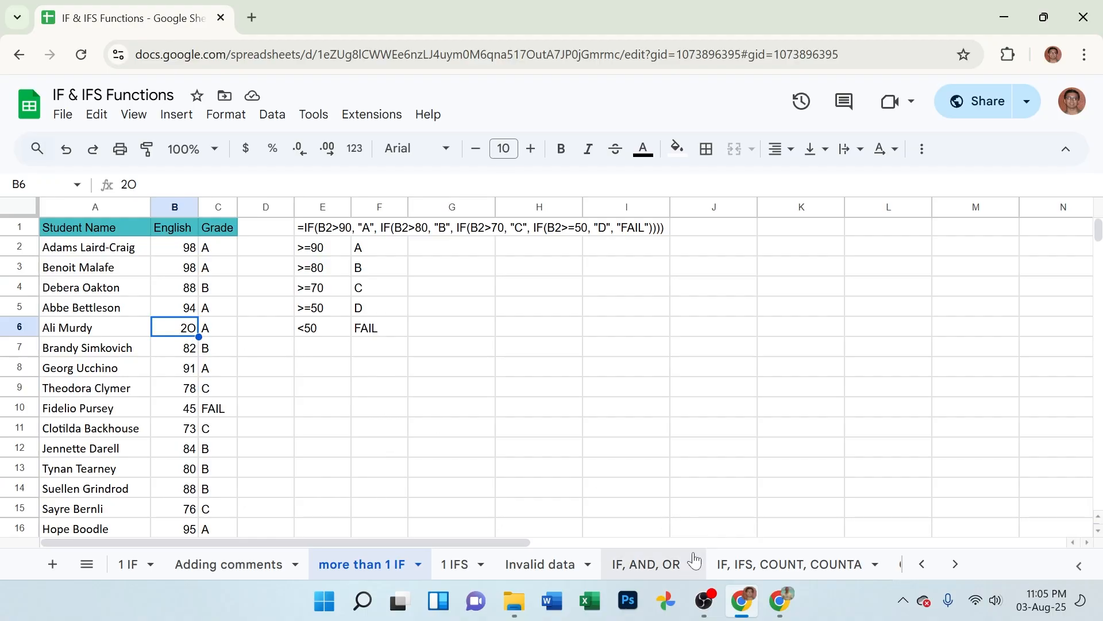
# Step: Look through the IF, AND, OR, the IF, IFS, COUNT, COUNTA, the IF, IFS, OR and the Invalid data sheets, returning to more than 1 IF
pyautogui.click(633, 566)
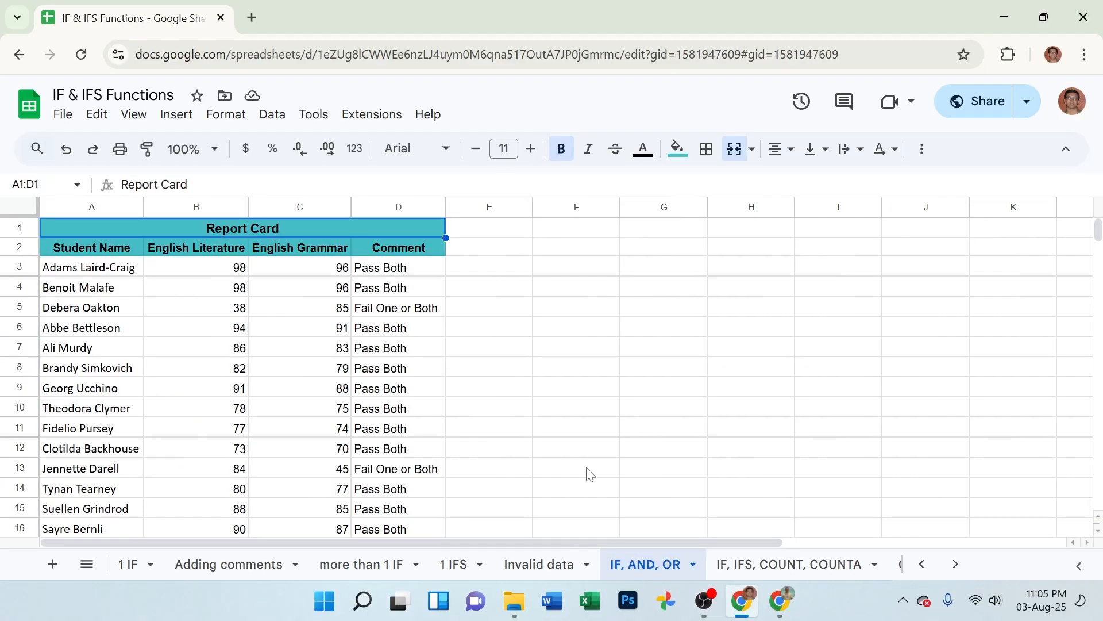
pyautogui.click(753, 560)
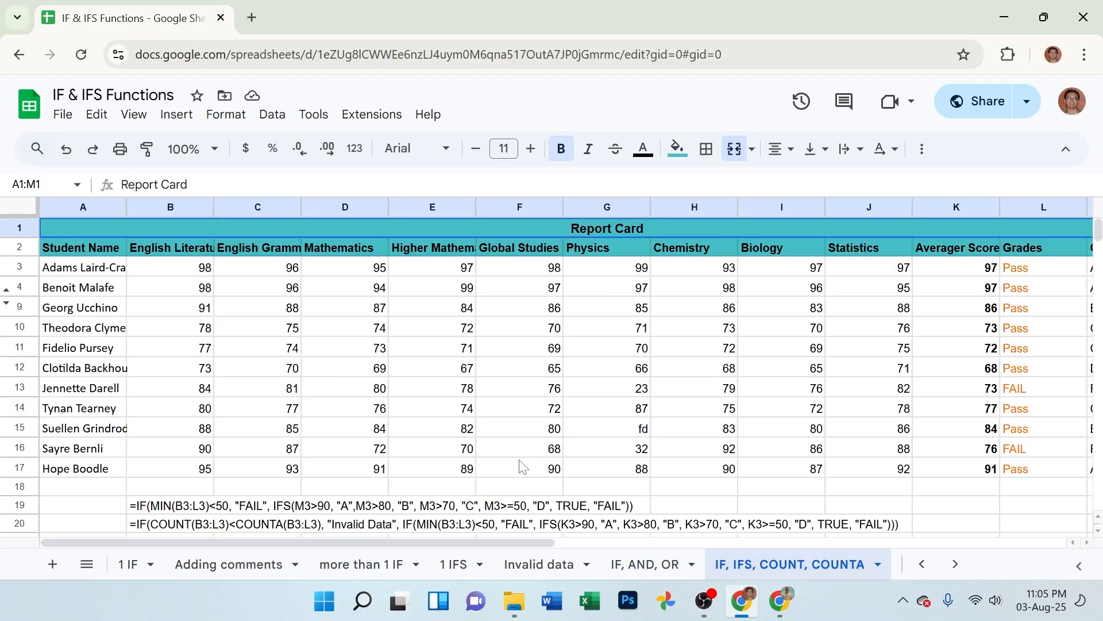
pyautogui.click(956, 565)
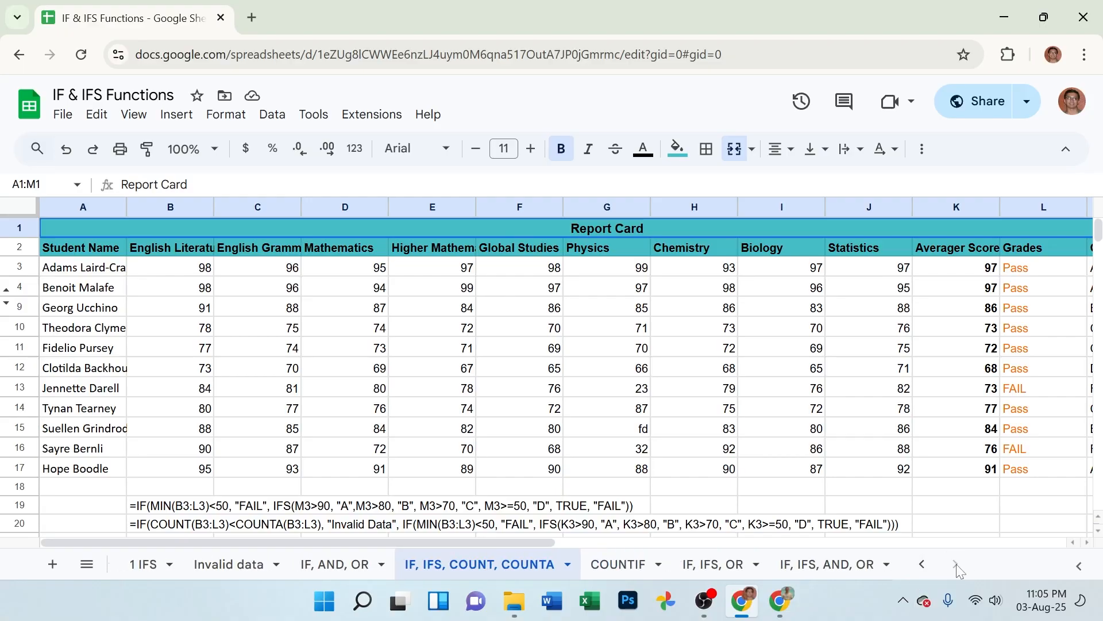
pyautogui.click(725, 566)
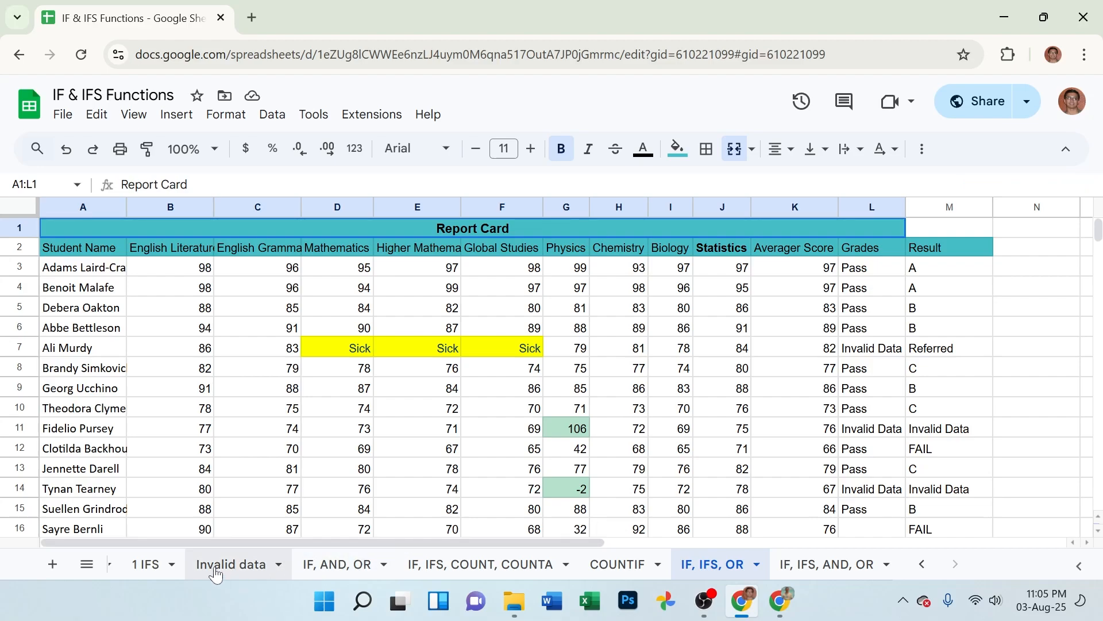
pyautogui.click(233, 563)
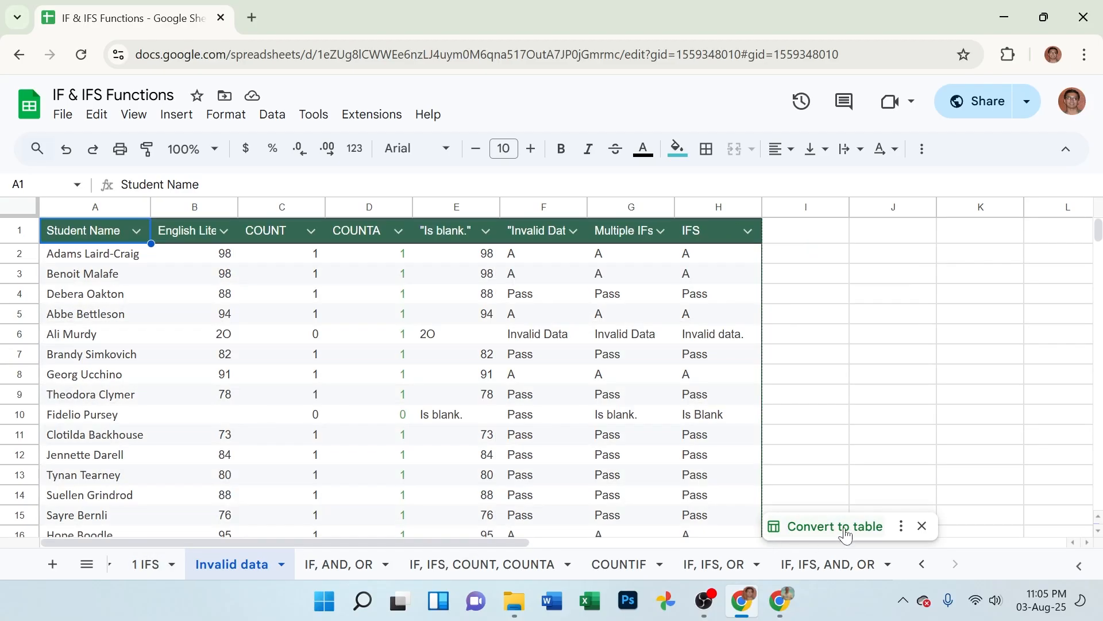
pyautogui.click(923, 565)
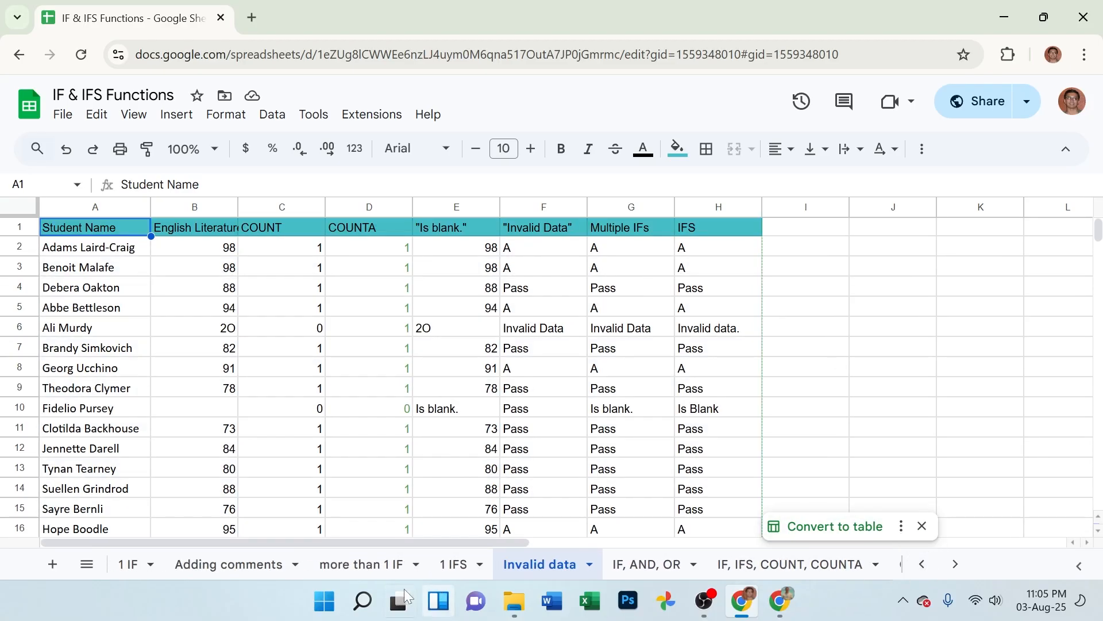
pyautogui.click(354, 565)
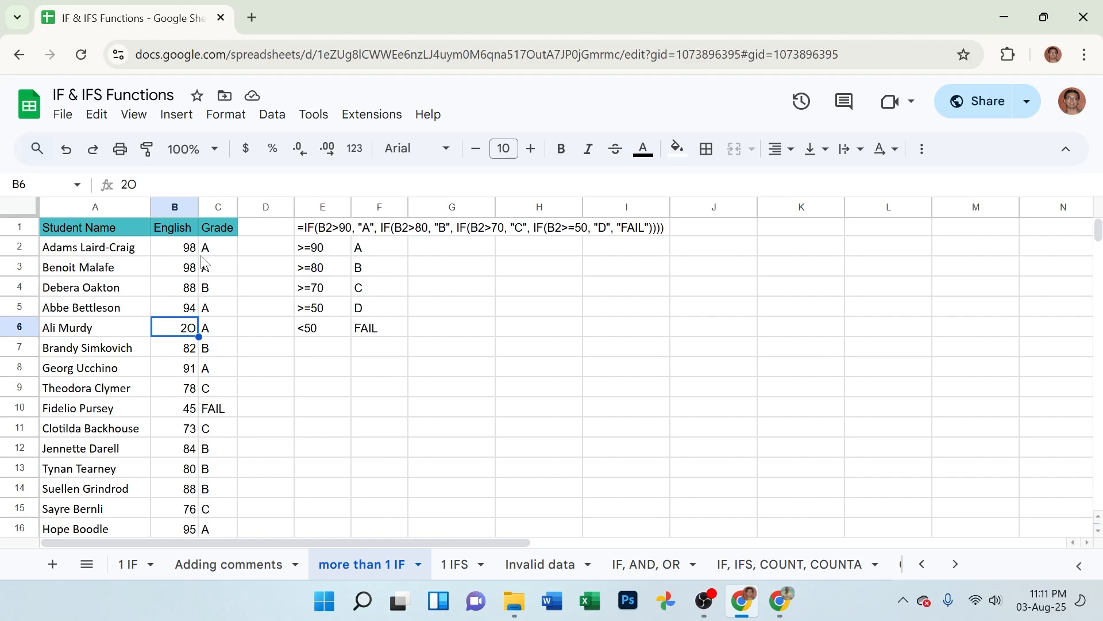
# Step: On the 1 IFS sheet, start an IFS formula in C2 that returns "A" when B2>=90
pyautogui.click(455, 571)
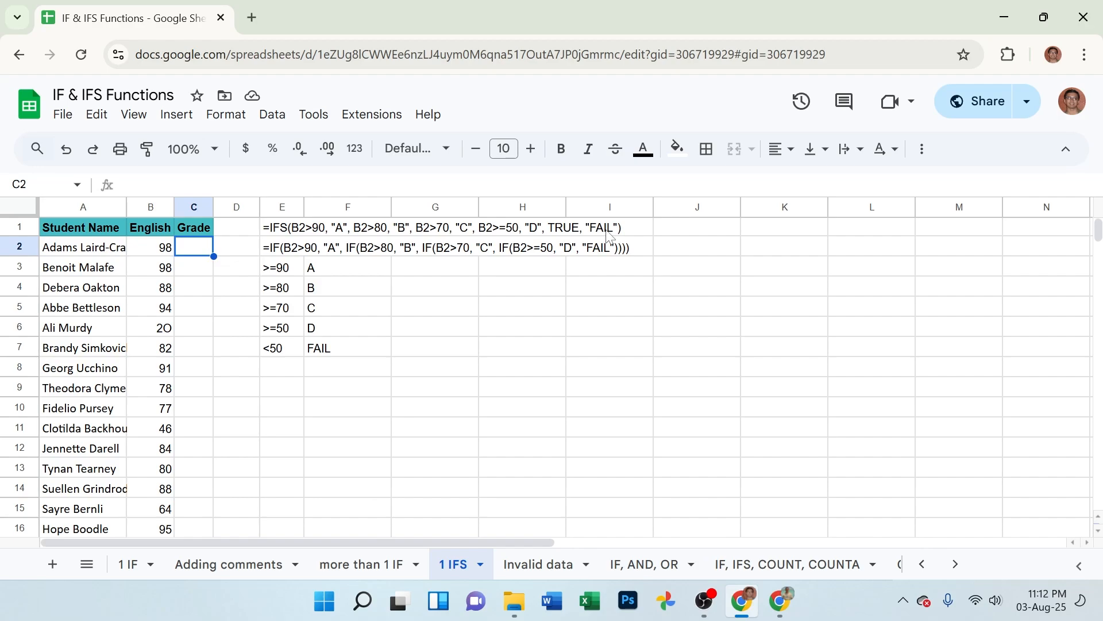
pyautogui.write('=')
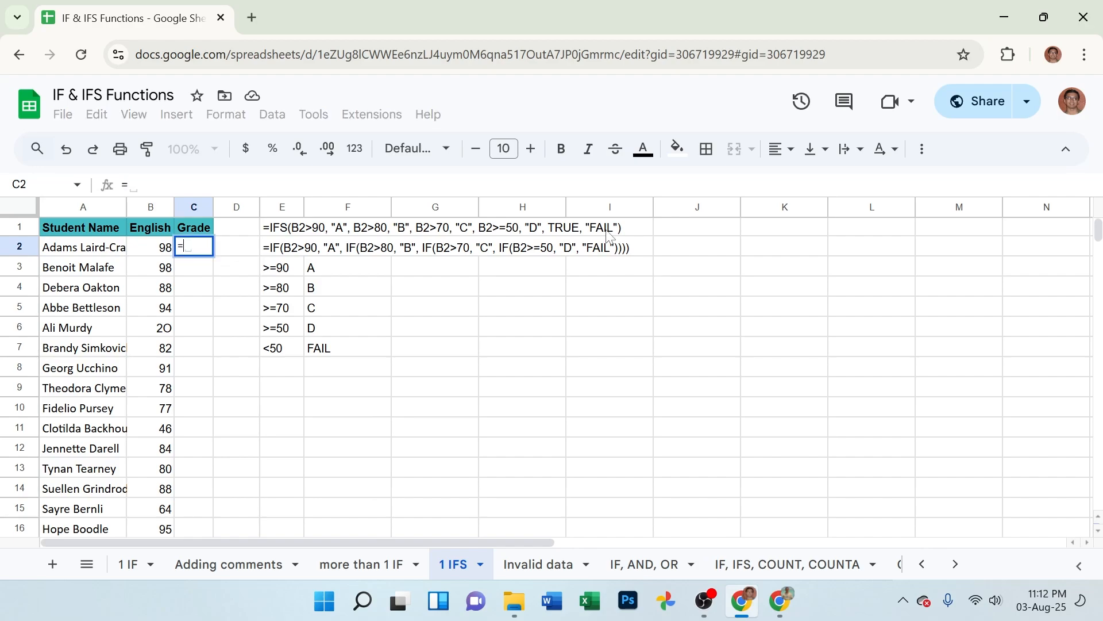
pyautogui.write('IF')
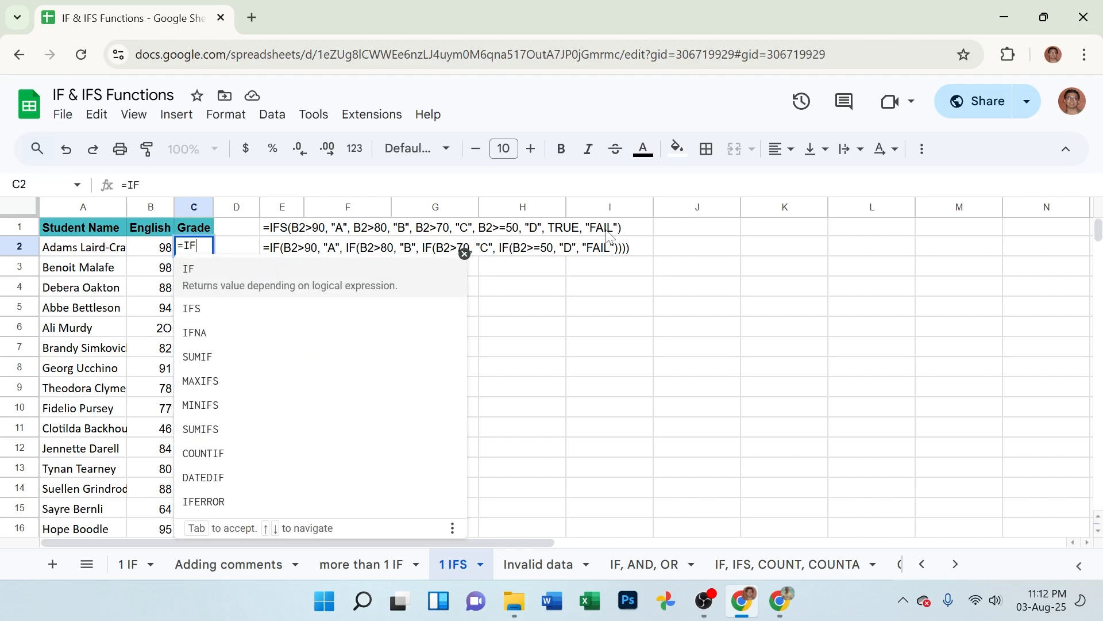
pyautogui.write('S(')
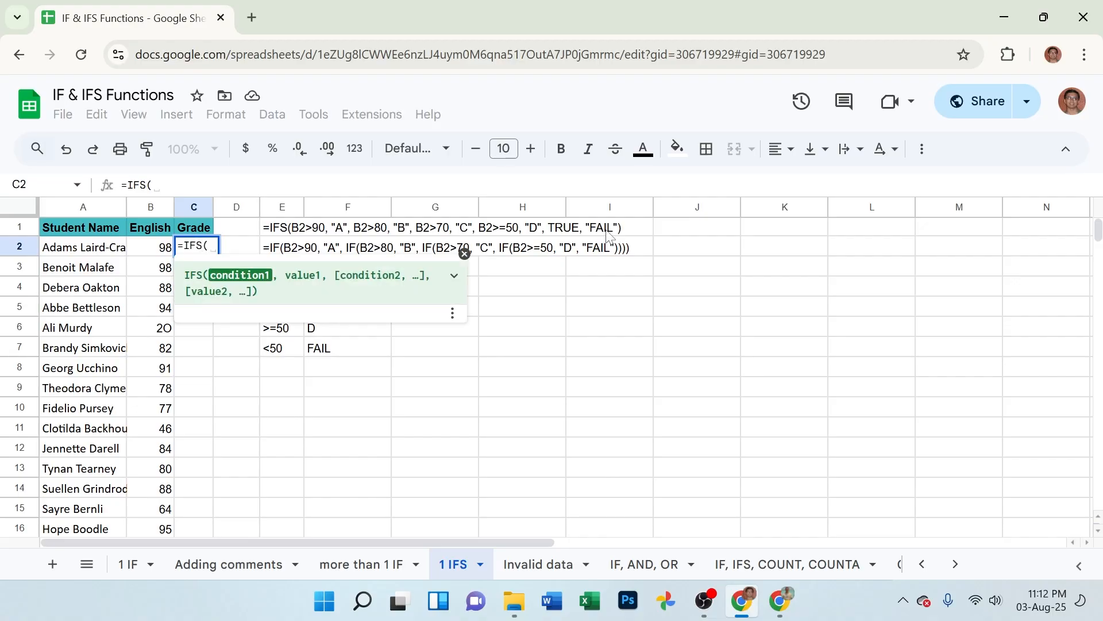
pyautogui.click(154, 253)
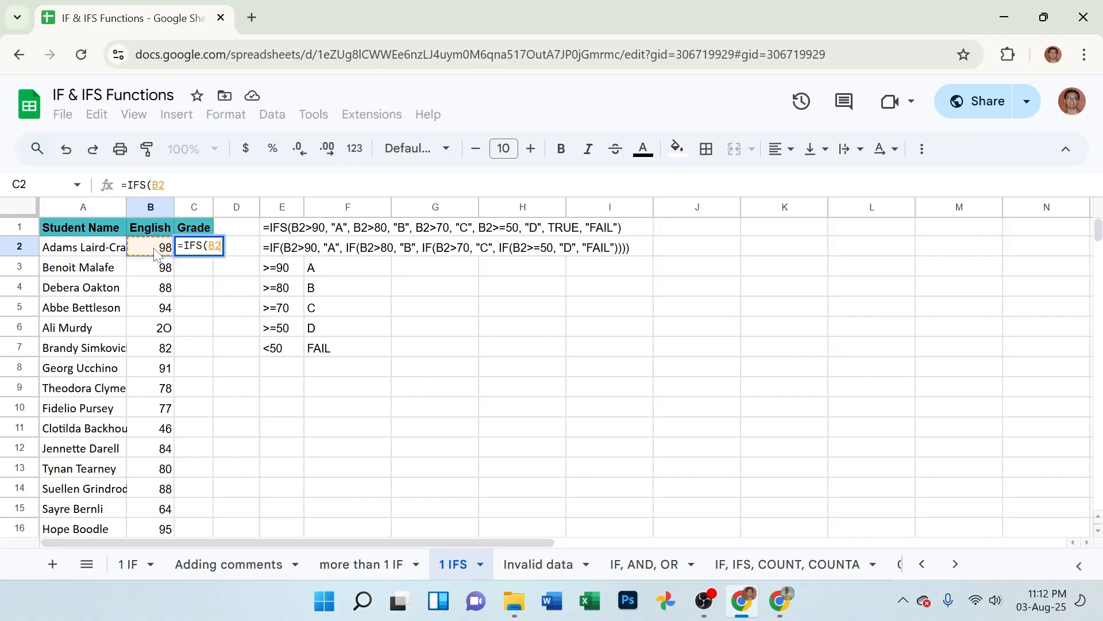
pyautogui.write('>=')
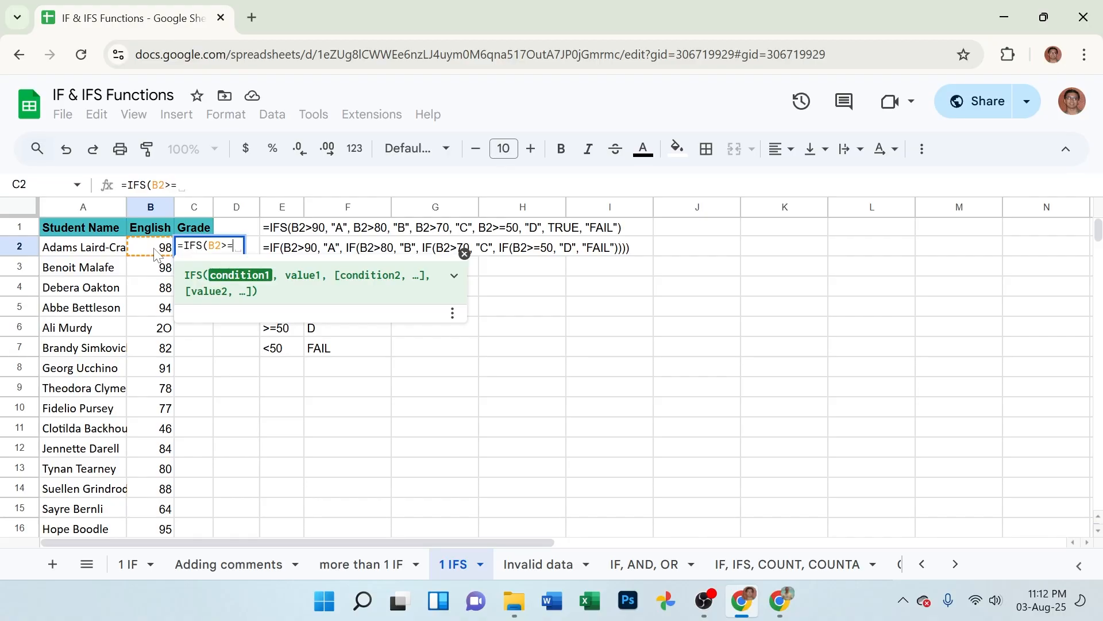
pyautogui.write('90')
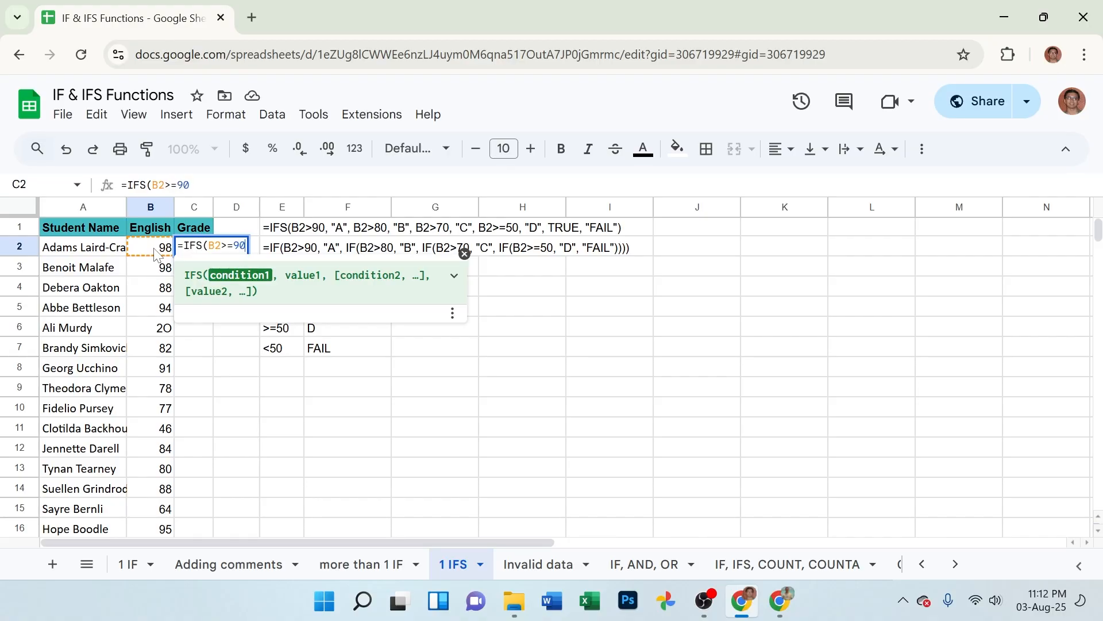
pyautogui.write(', ')
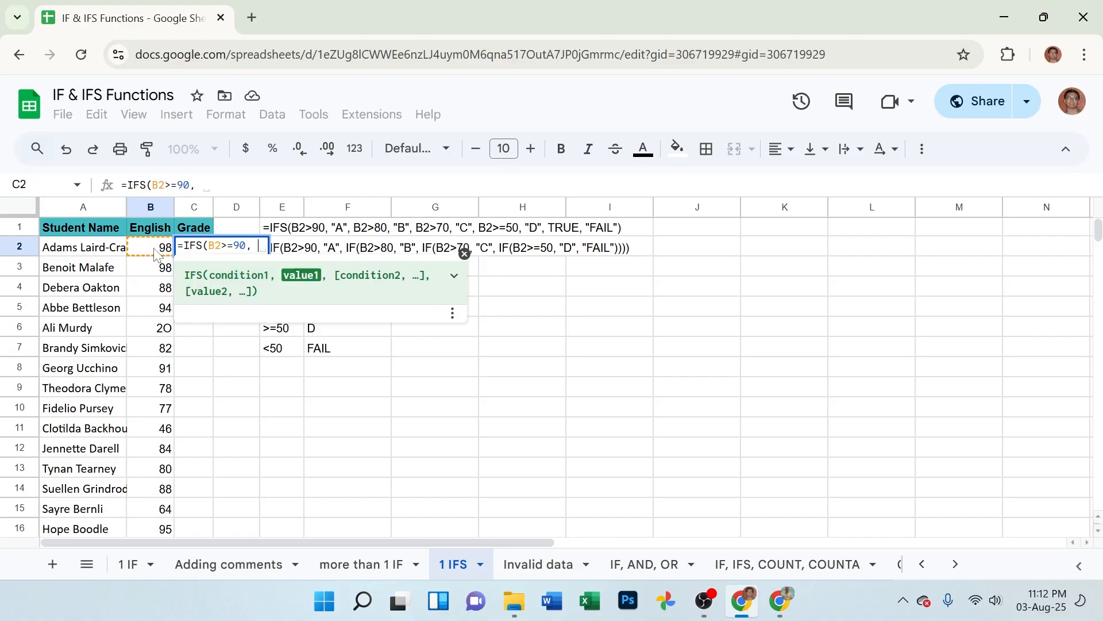
pyautogui.write('""')
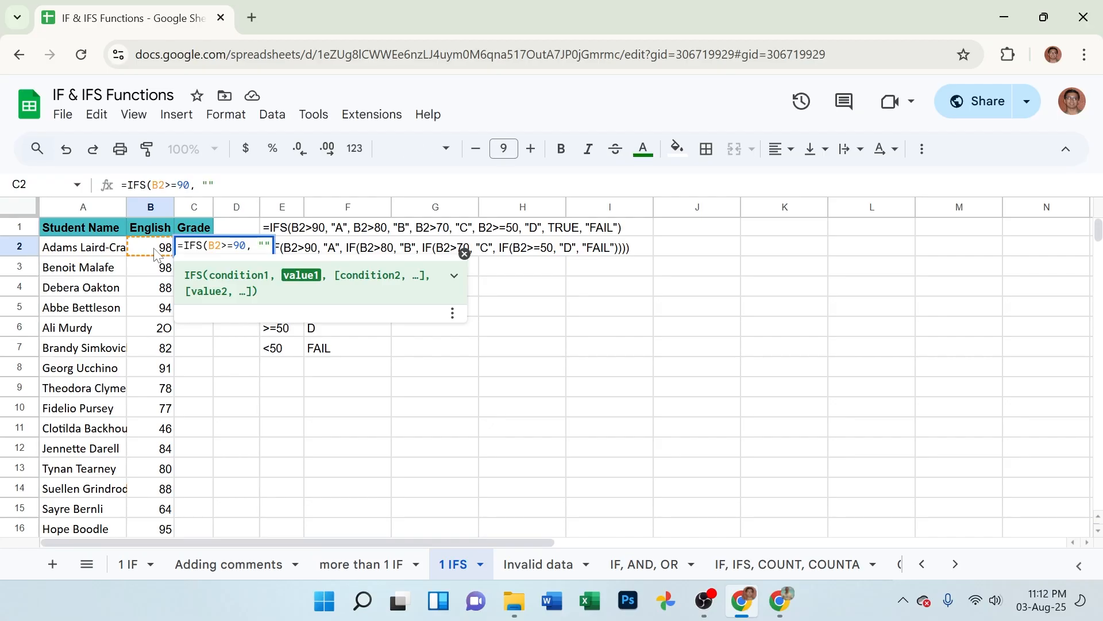
pyautogui.write('A')
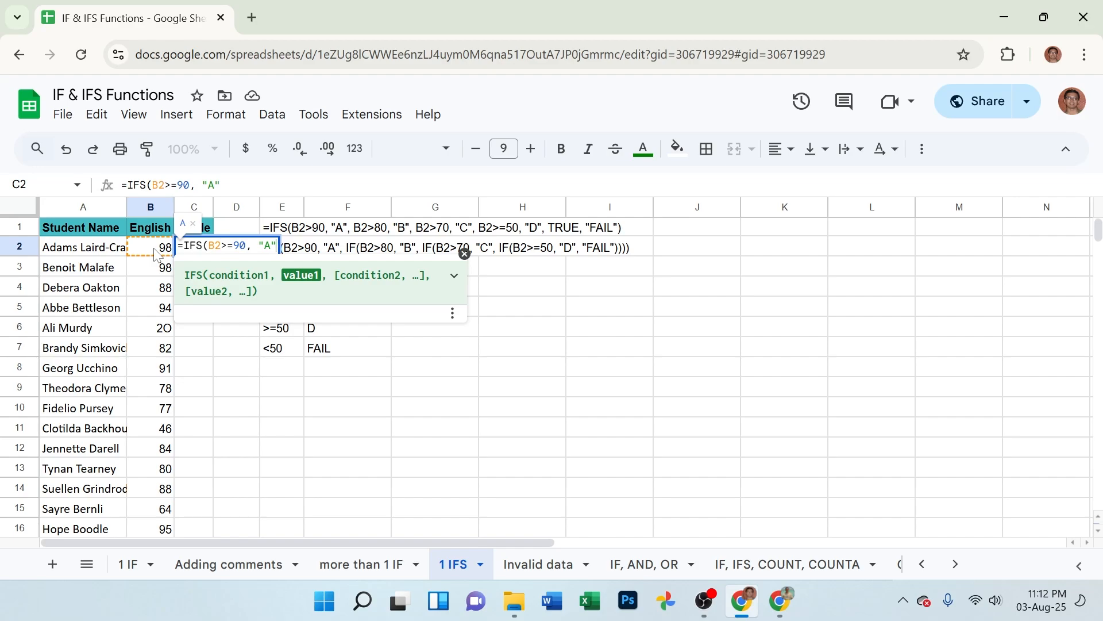
pyautogui.write(',')
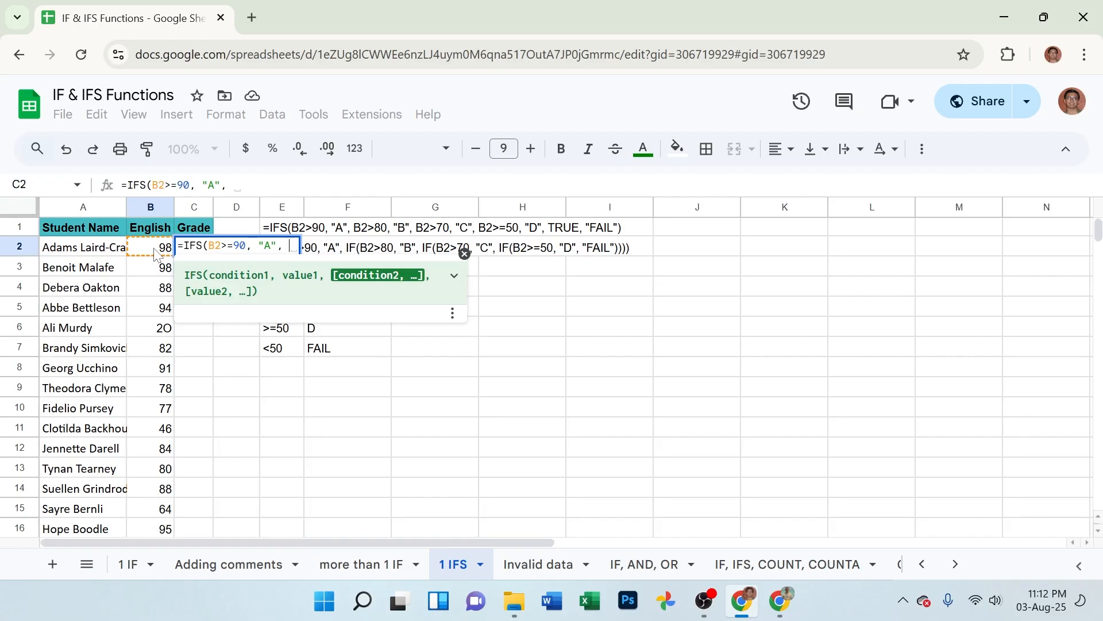
# Step: Extend the C2 IFS formula with the condition B2>=80 returning "B"
pyautogui.write('B2')
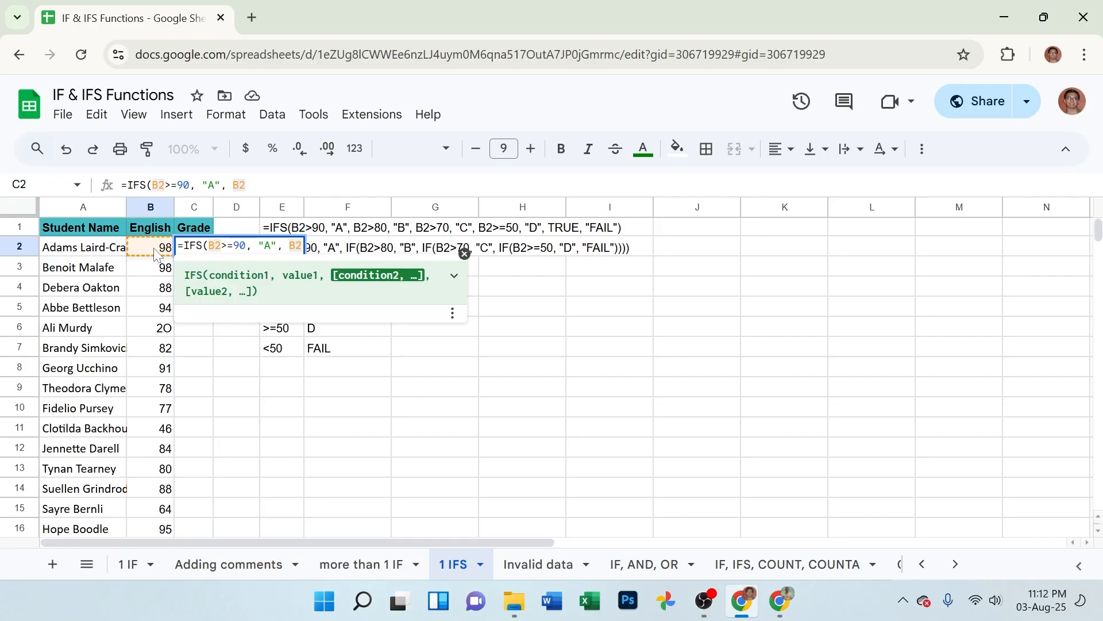
pyautogui.write('>=')
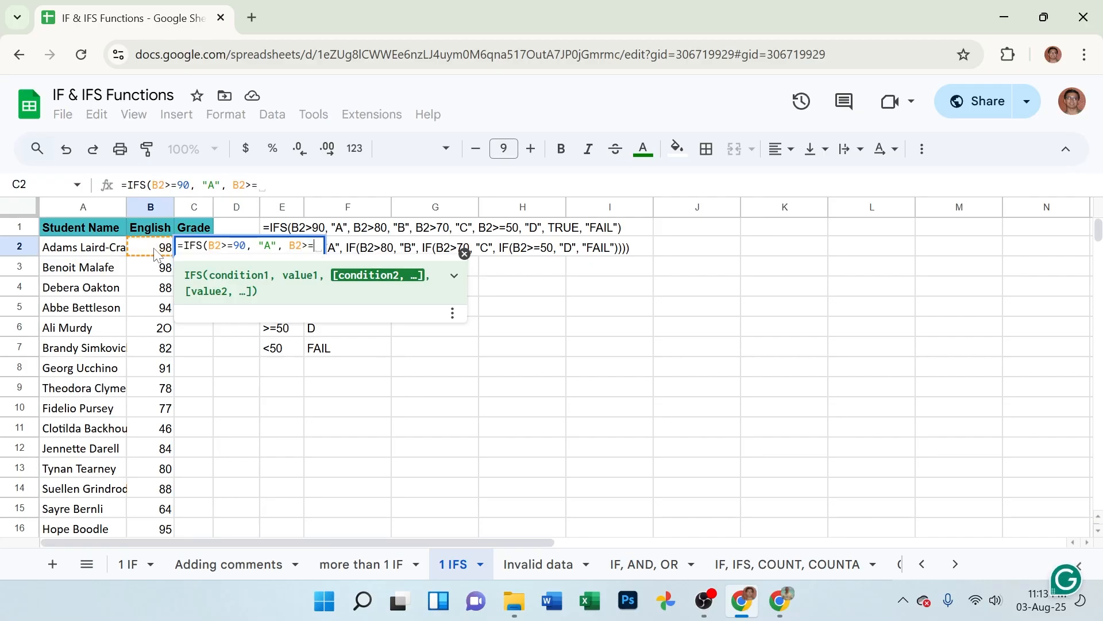
pyautogui.write('80')
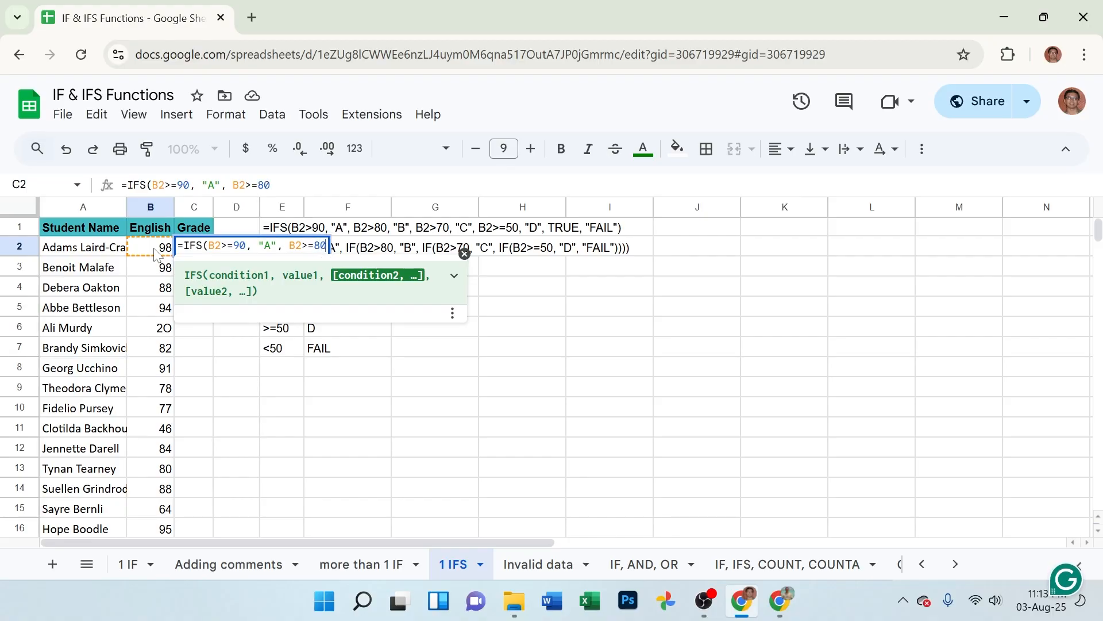
pyautogui.write(', ""')
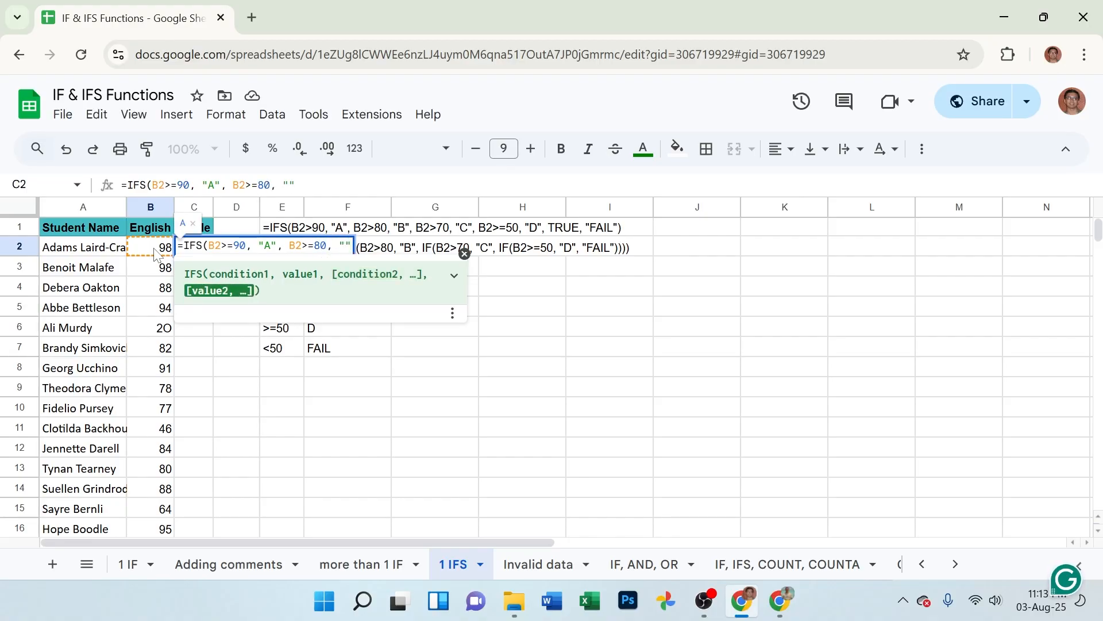
pyautogui.press('Left')
pyautogui.write('B", ')
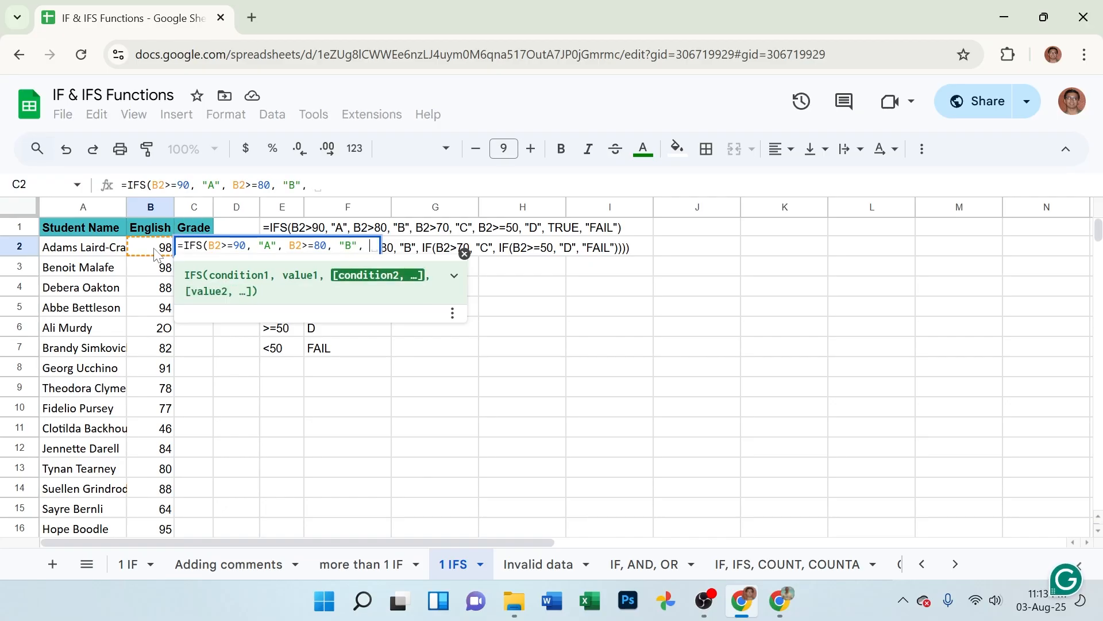
# Step: Add the condition B2>=70 with the value "C" to the C2 IFS formula
pyautogui.write('B2')
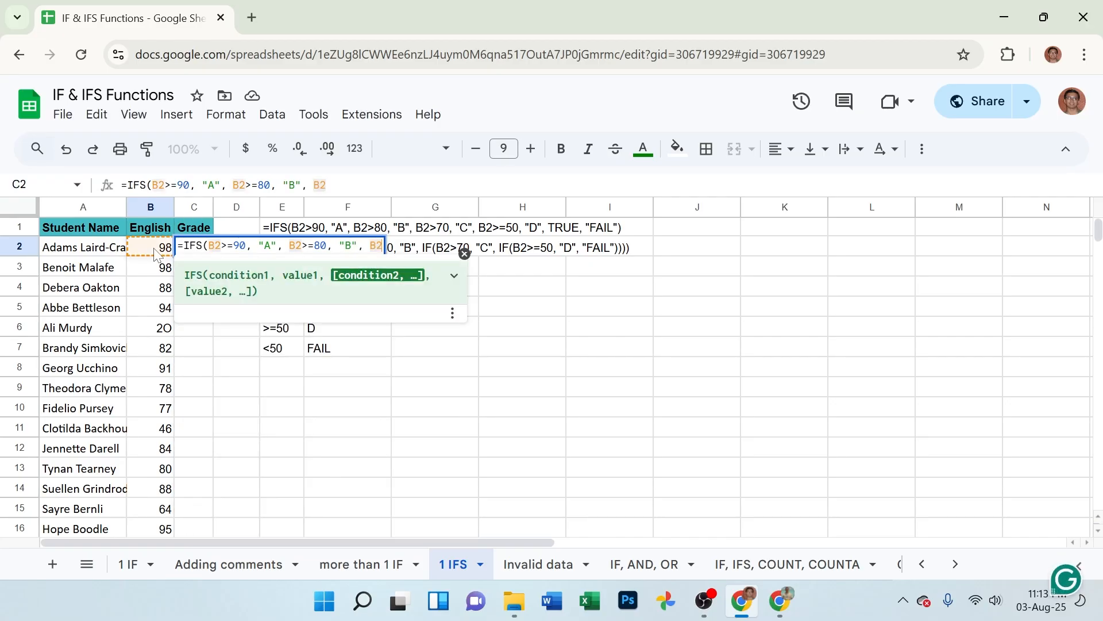
pyautogui.write('=')
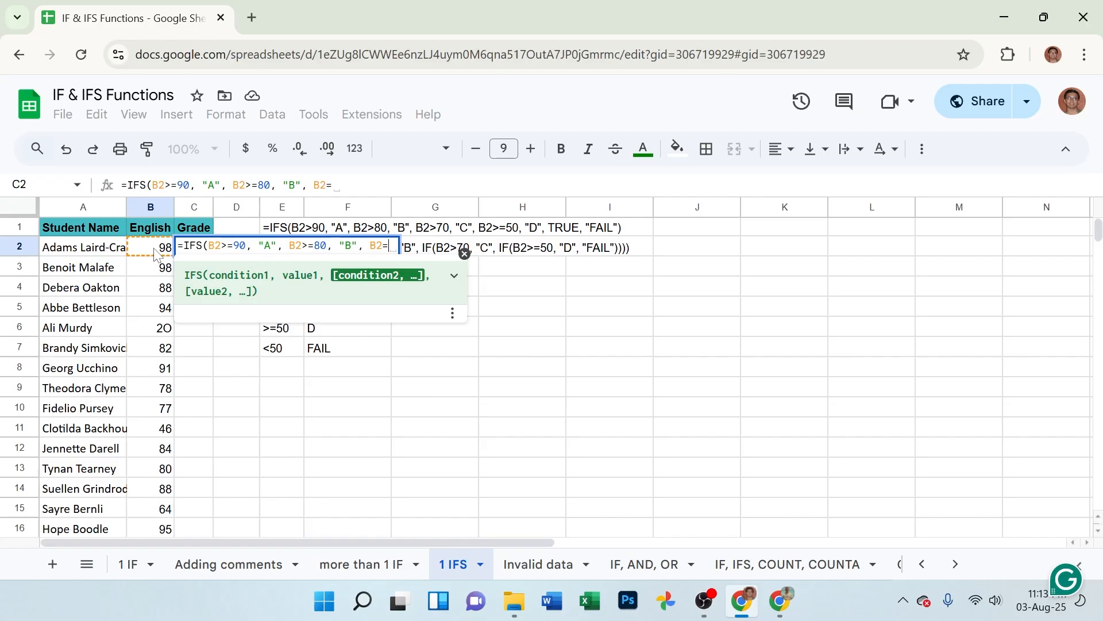
pyautogui.press('BackSpace')
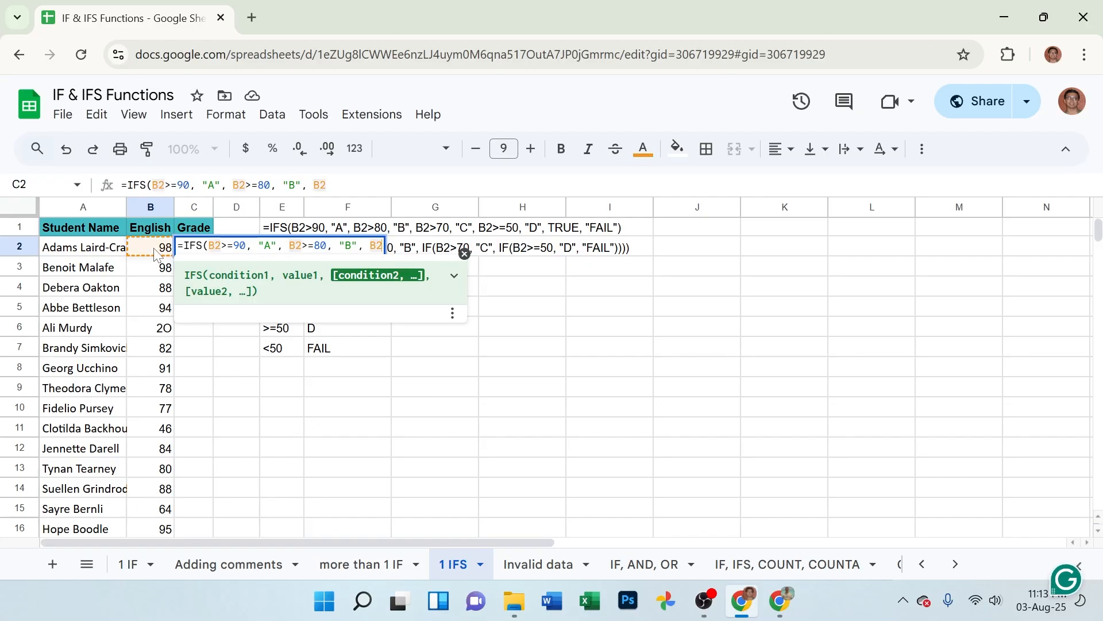
pyautogui.write('>=')
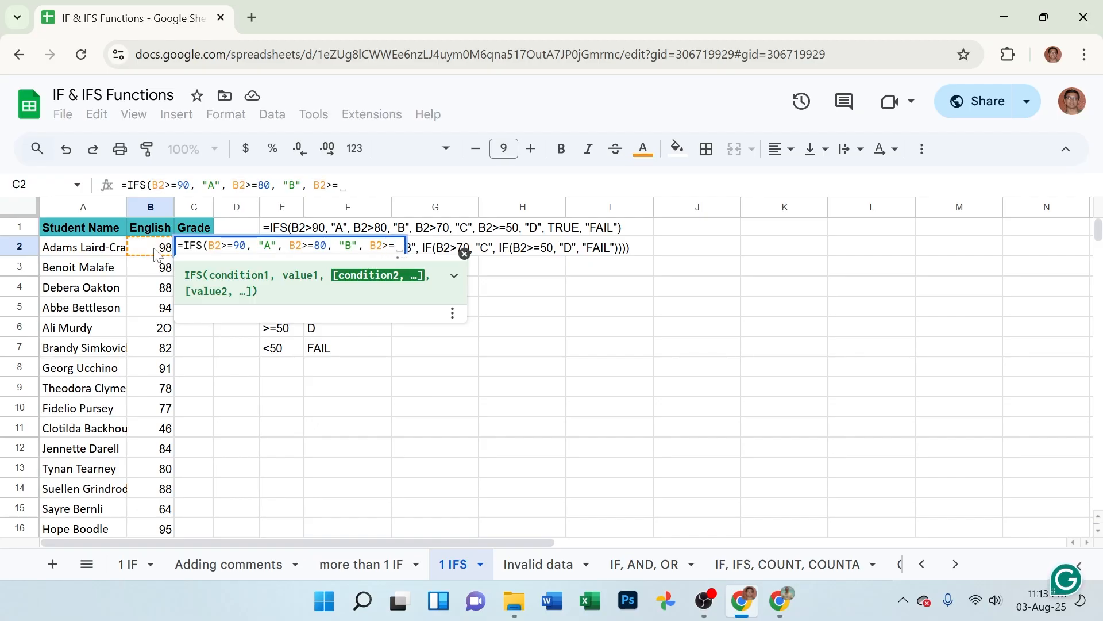
pyautogui.write('70,')
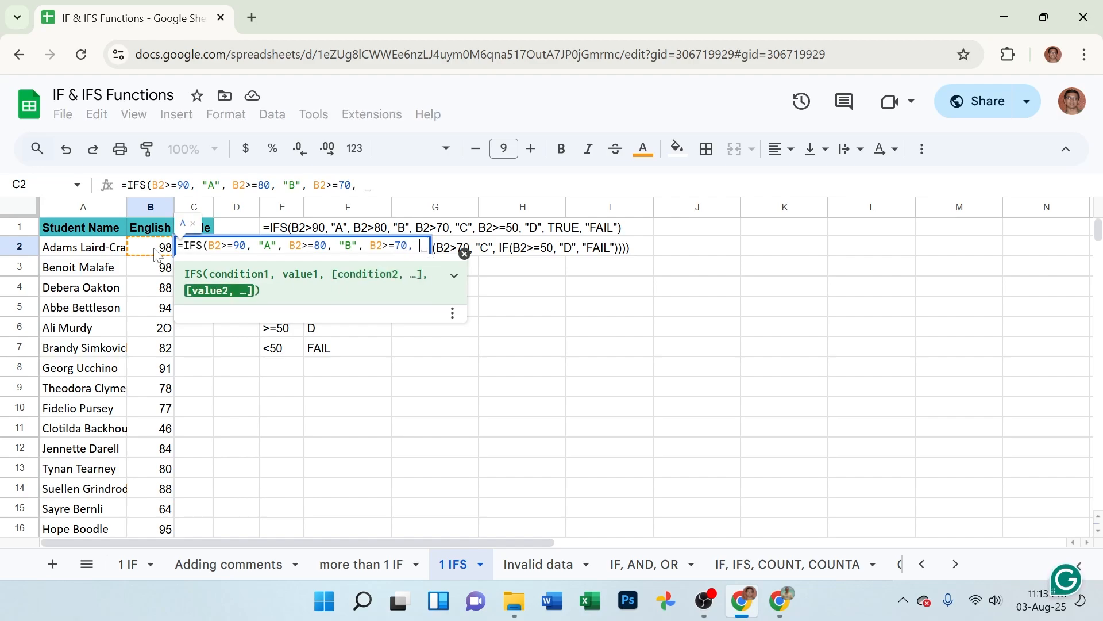
pyautogui.write(' ""C')
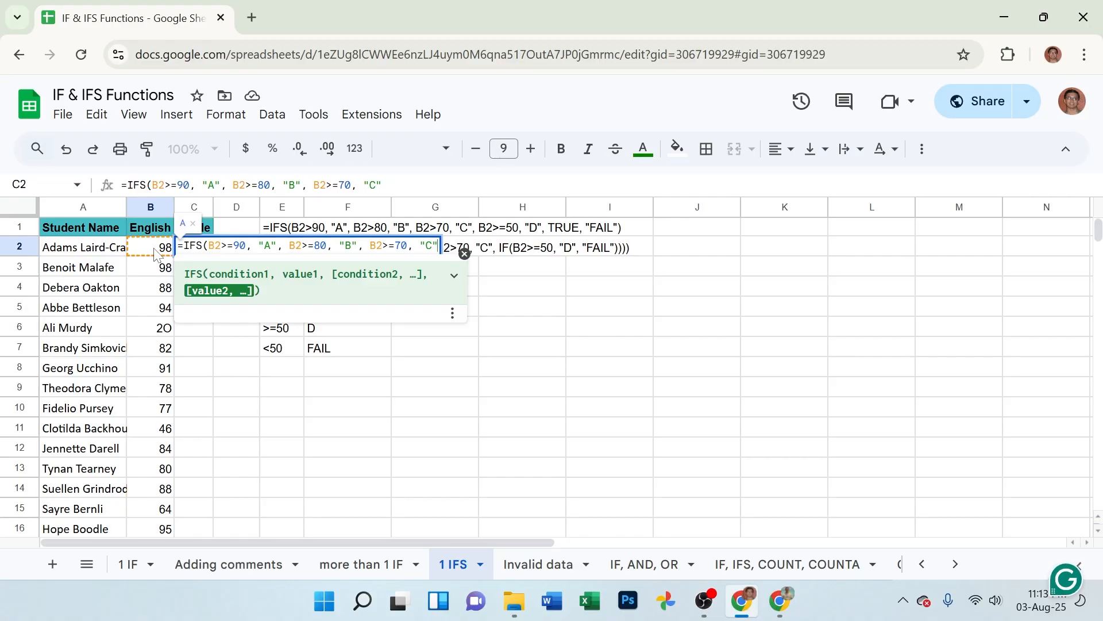
pyautogui.write(', ')
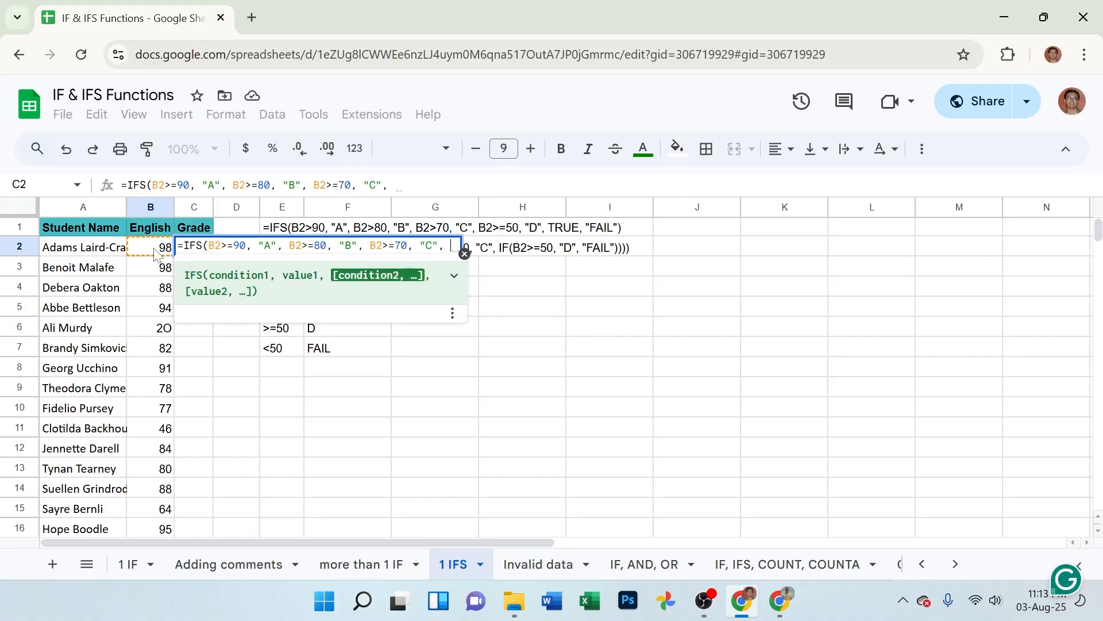
# Step: Add the condition B2>=50 with the value "D" to the C2 IFS formula
pyautogui.write('B2.')
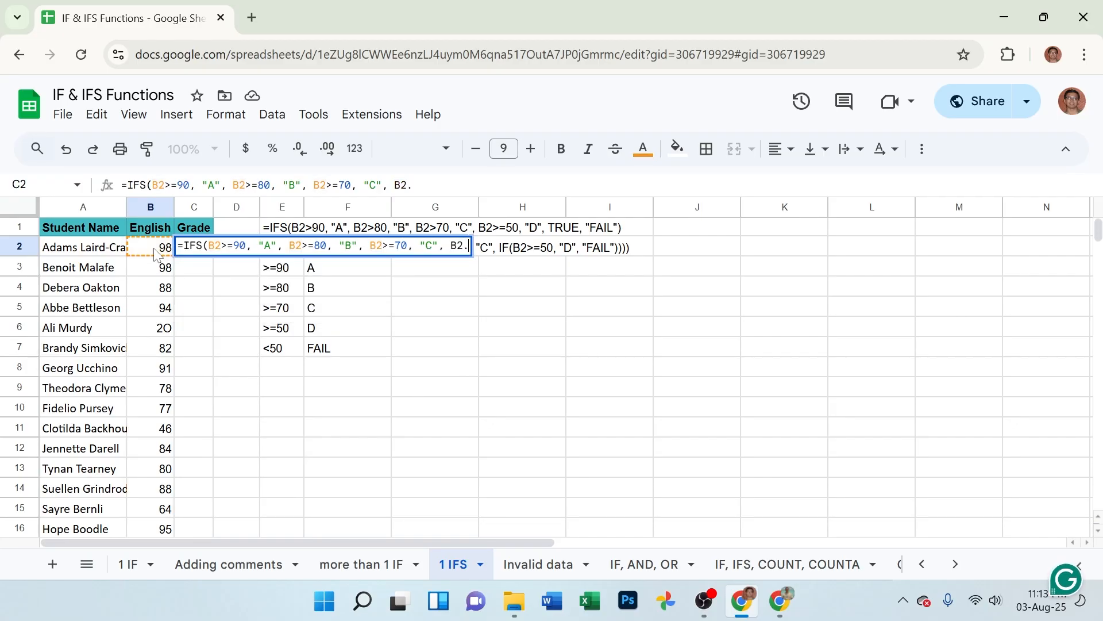
pyautogui.press('BackSpace')
pyautogui.write('>=')
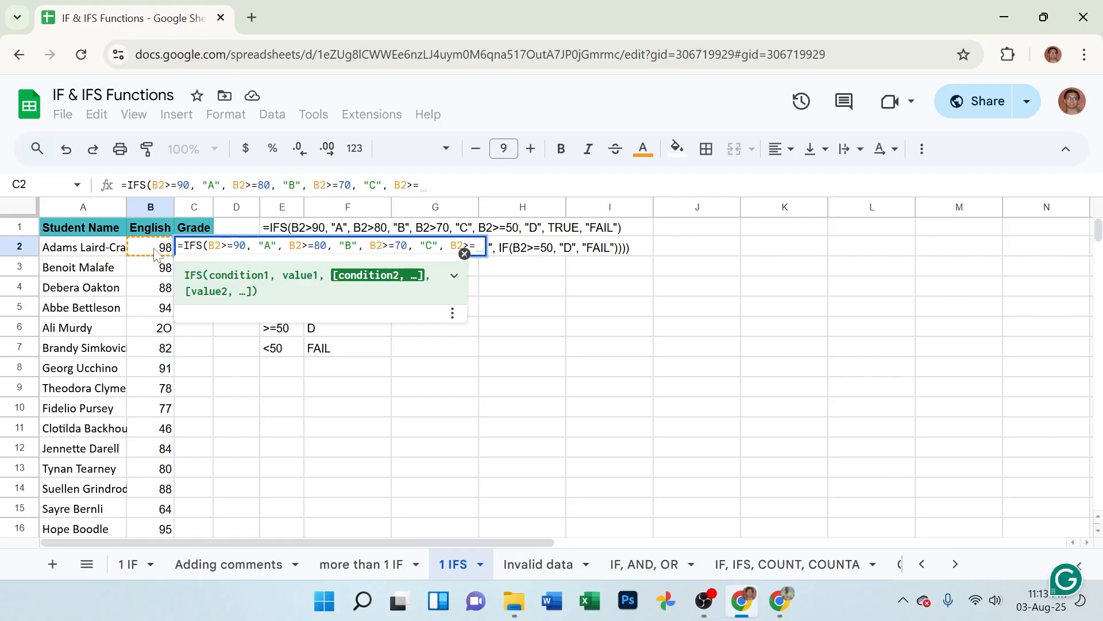
pyautogui.write('5')
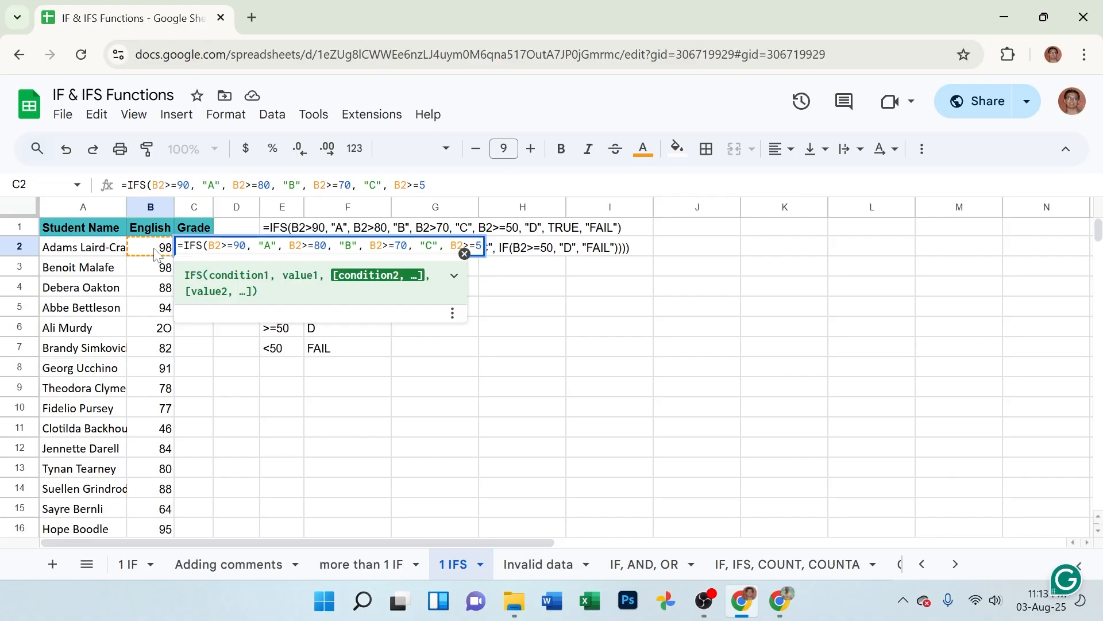
pyautogui.write('0')
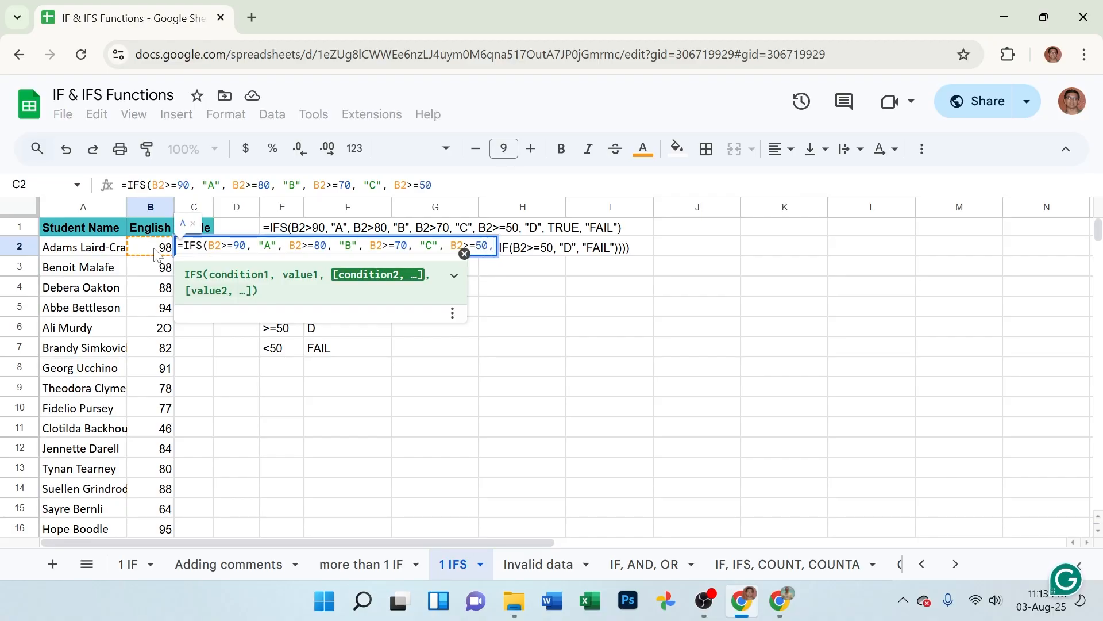
pyautogui.write(', ')
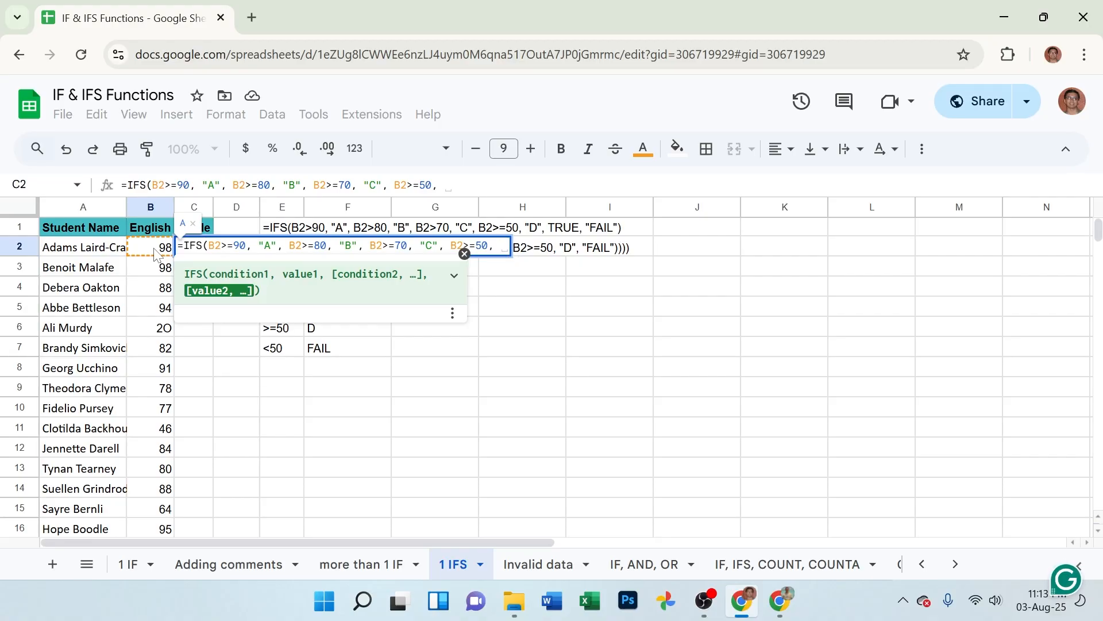
pyautogui.write('""')
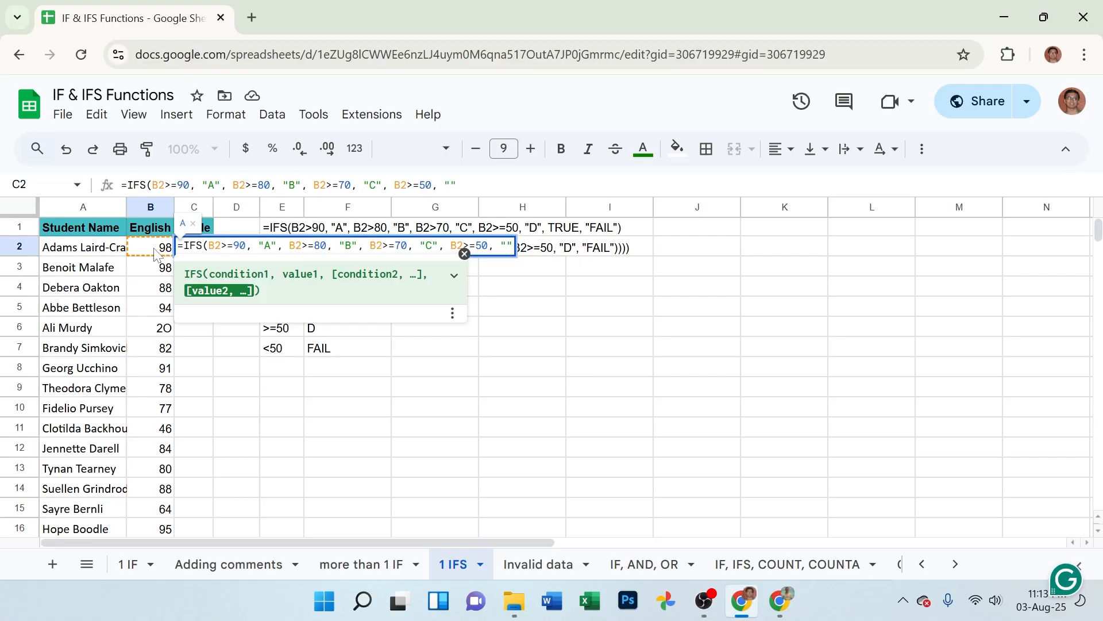
pyautogui.write('D')
pyautogui.press('Left')
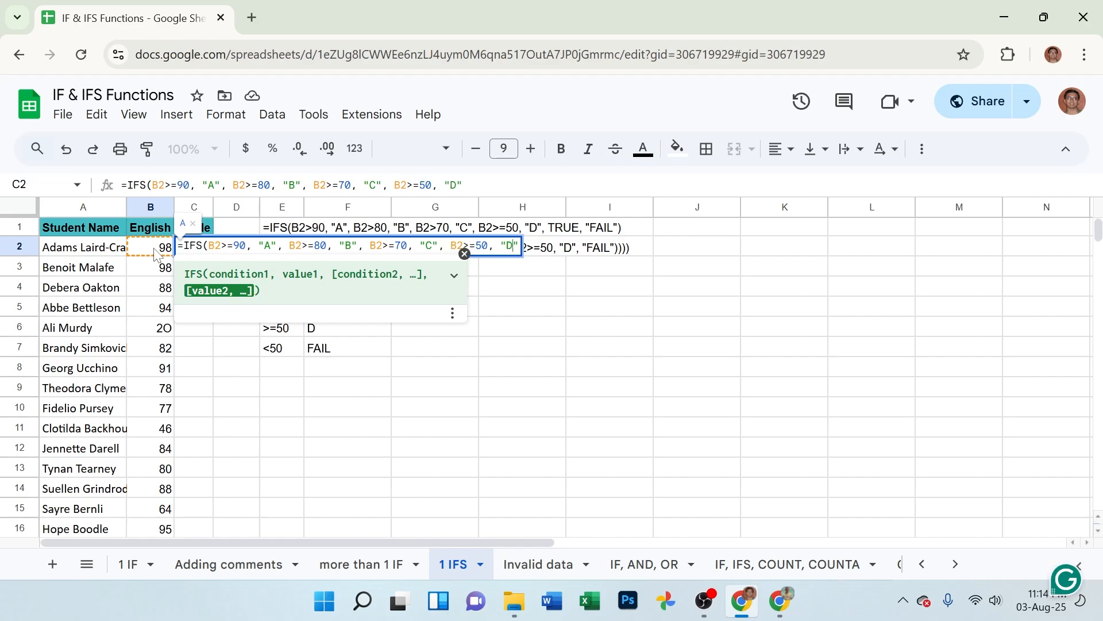
pyautogui.write(', "D",')
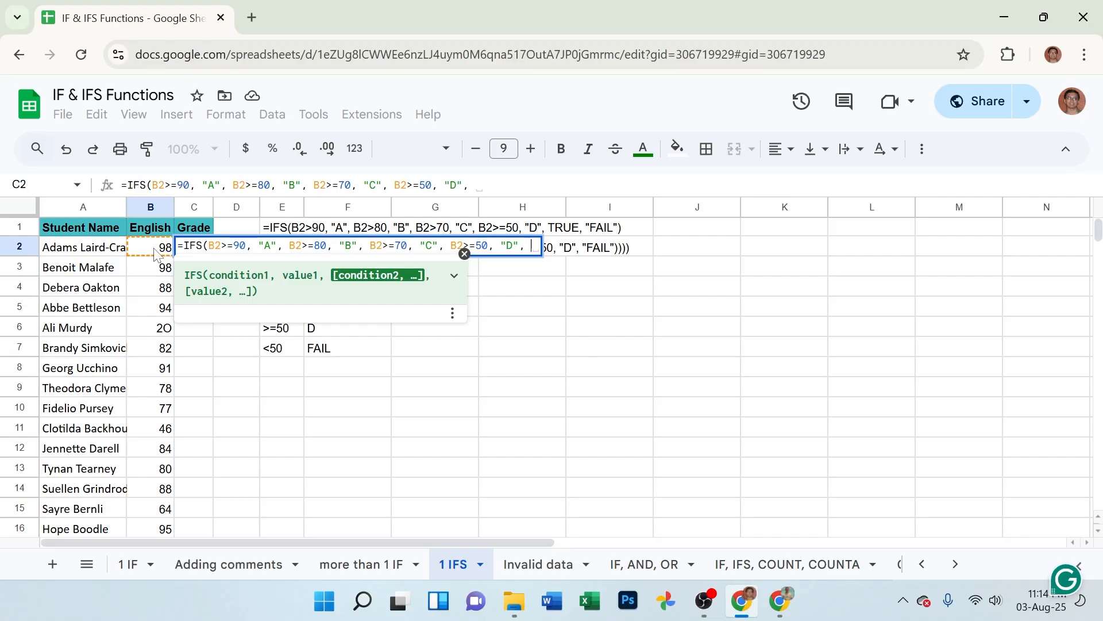
# Step: Finish the C2 IFS formula with the final pair "Pass", "Fail" and accept the suggested autofill for the rest of the Grade column
pyautogui.write(' "')
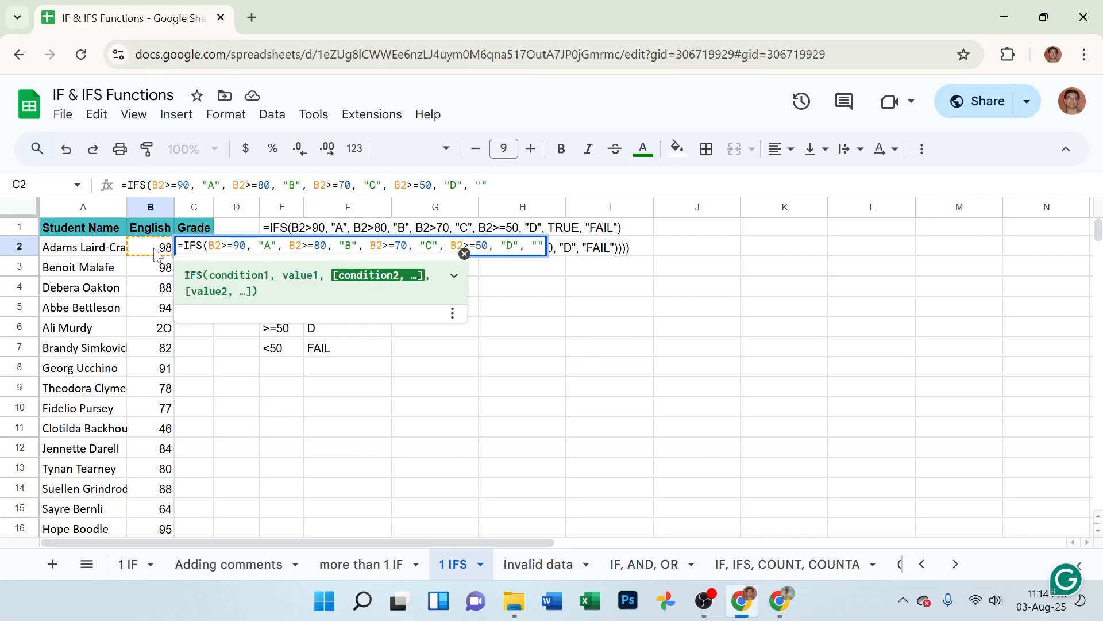
pyautogui.write('Pass"')
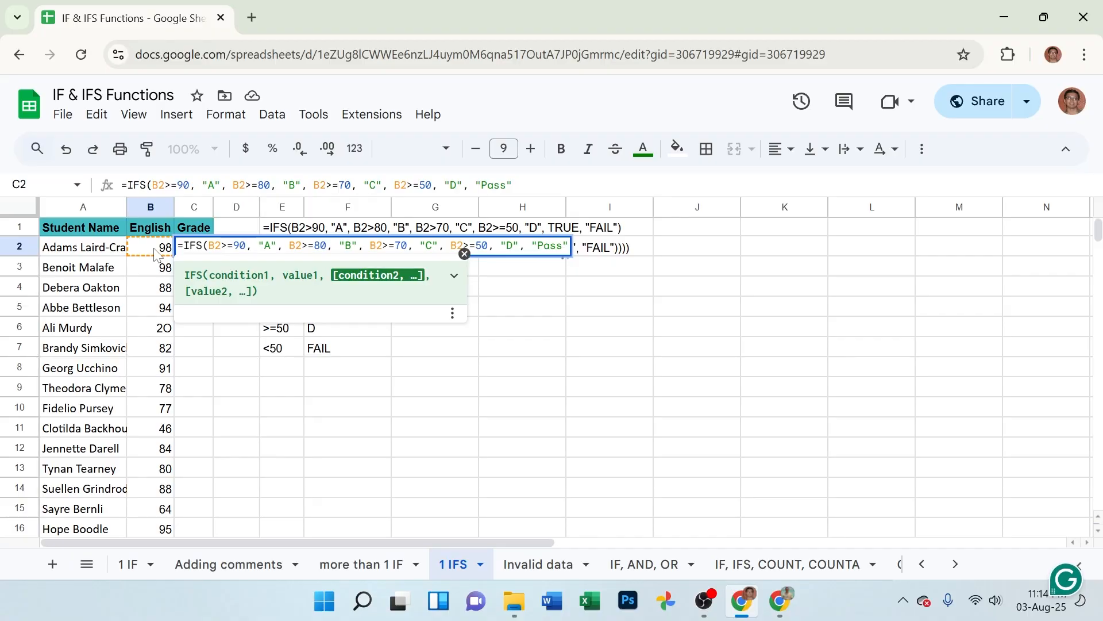
pyautogui.write(', ')
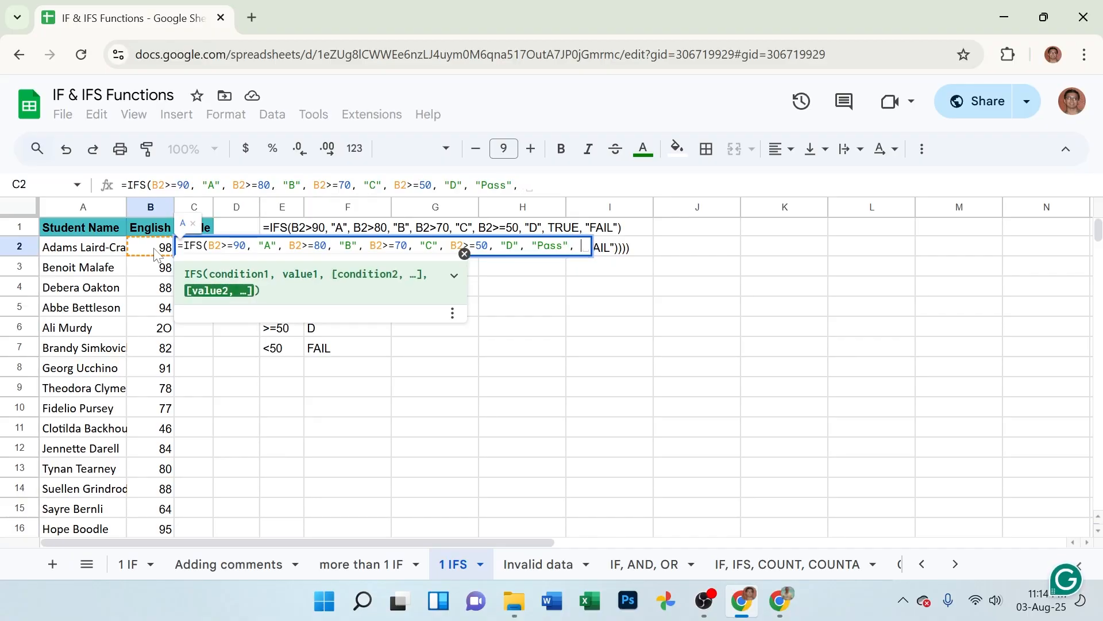
pyautogui.write('"F')
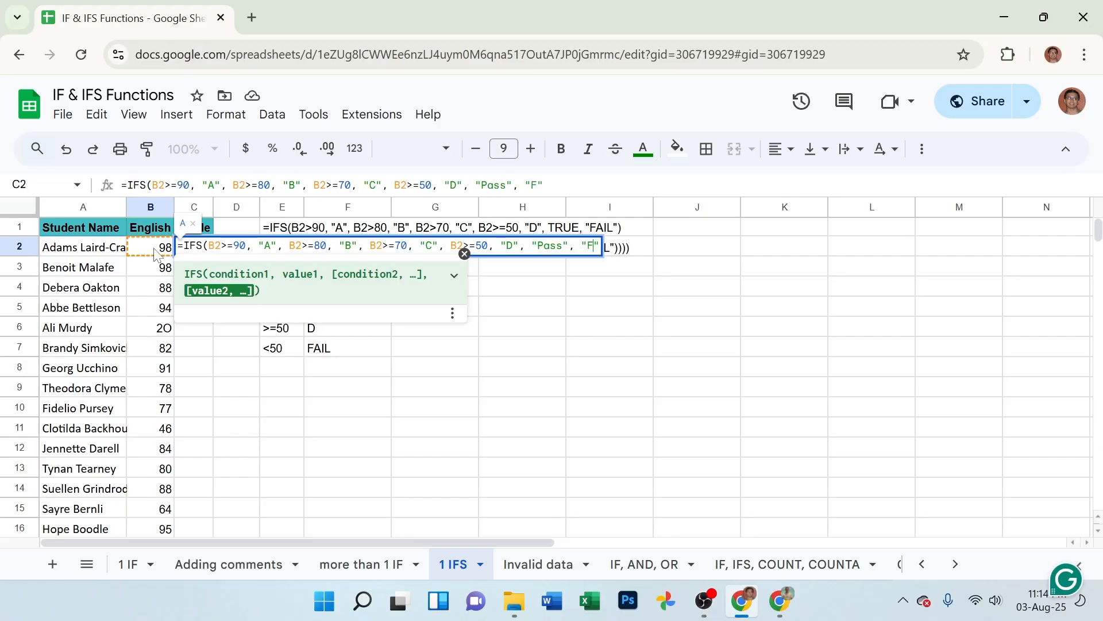
pyautogui.write('ail"')
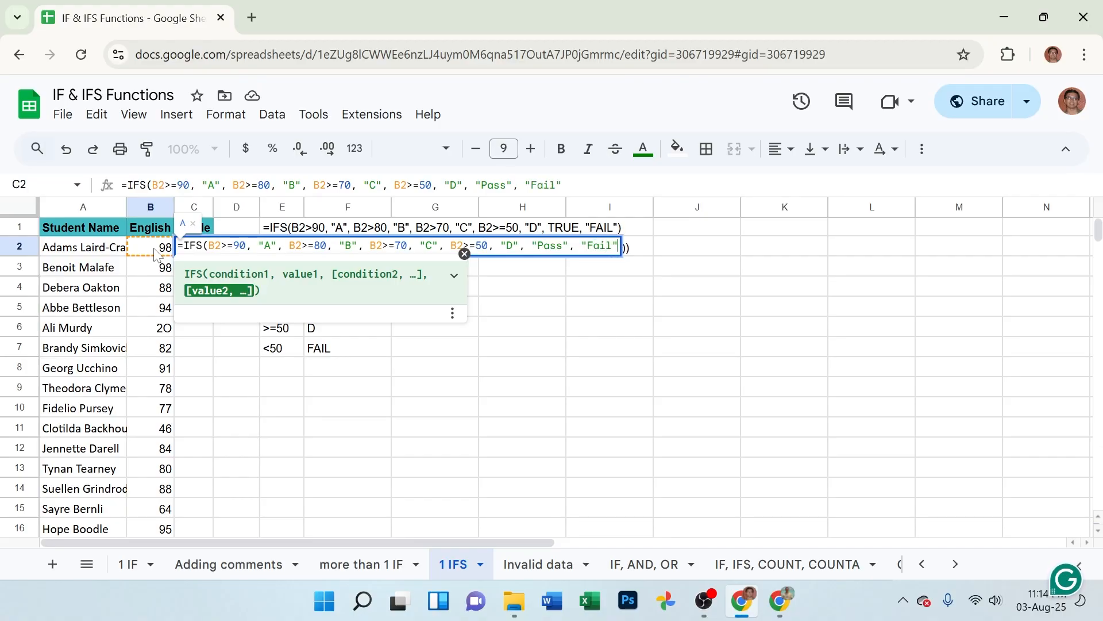
pyautogui.write(')')
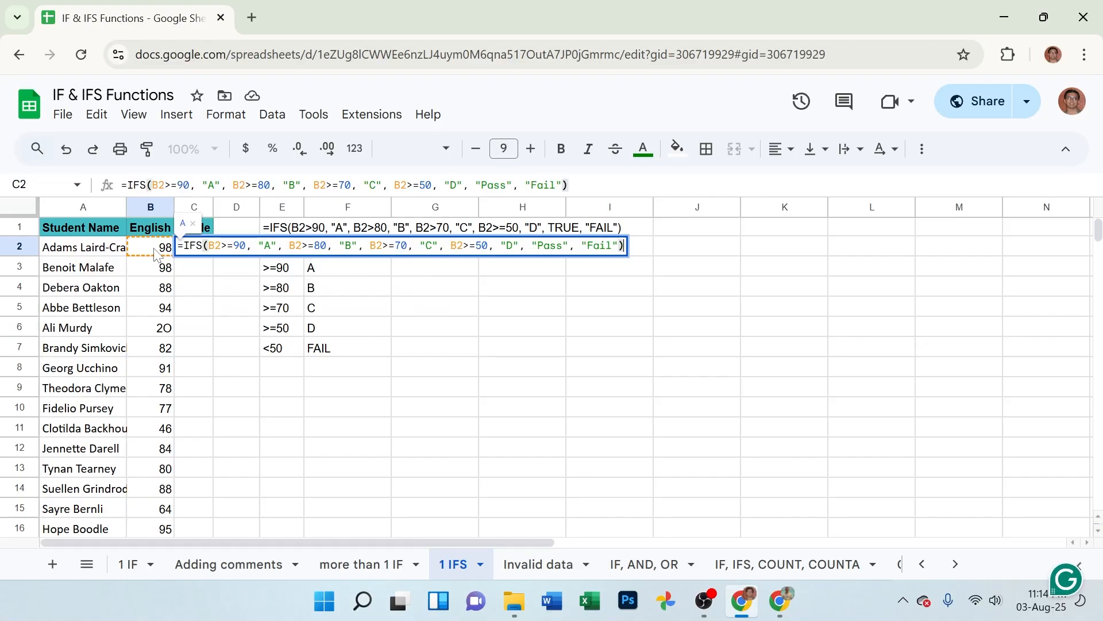
pyautogui.press('Return')
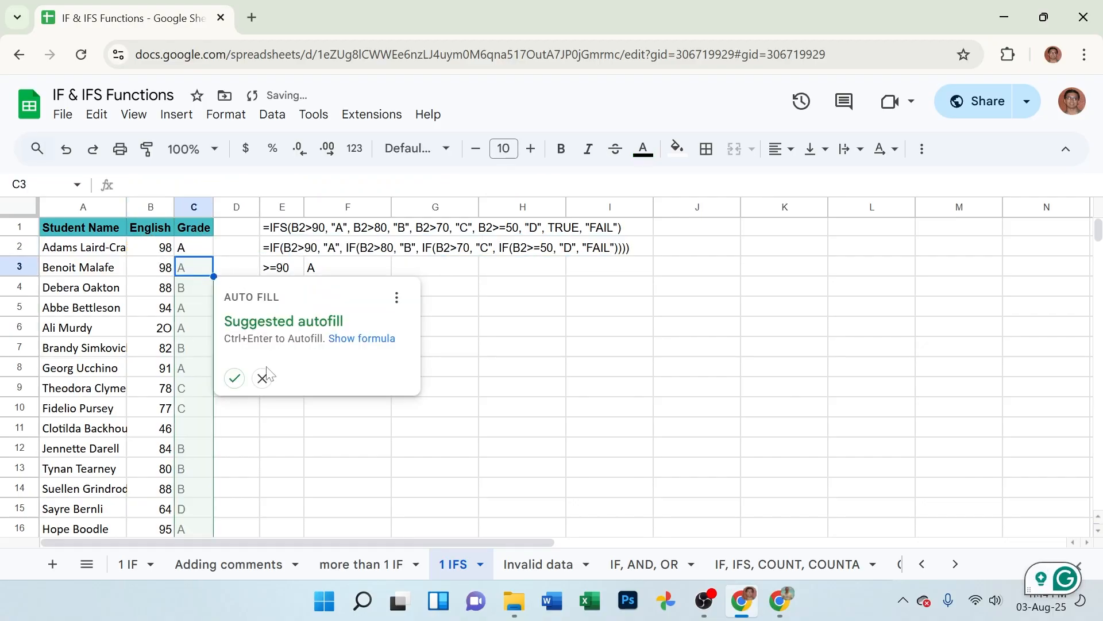
pyautogui.click(235, 378)
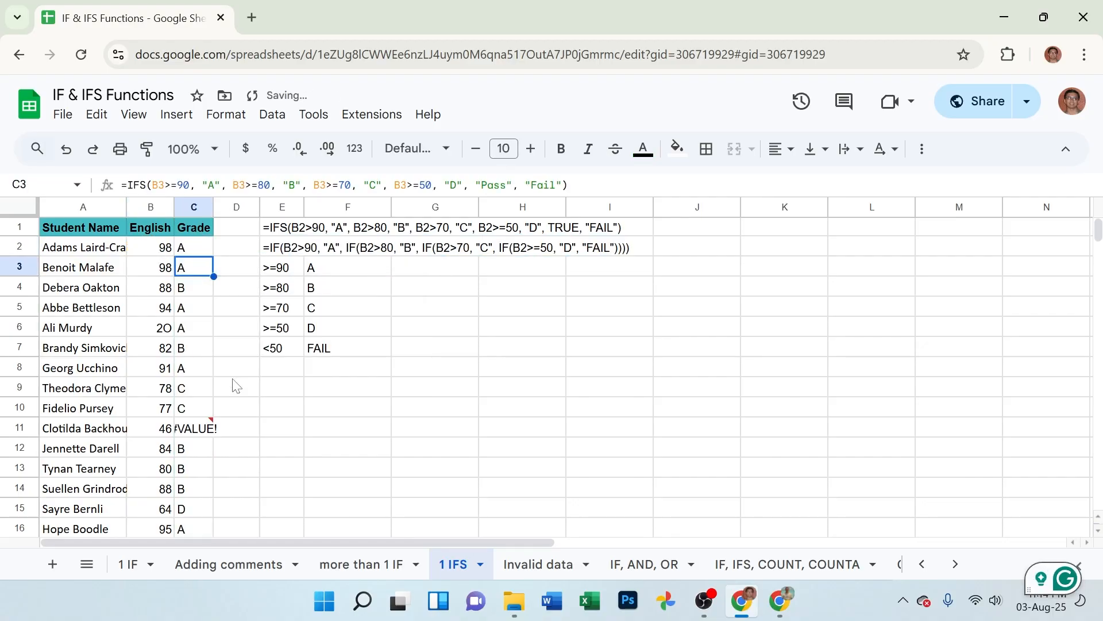
# Step: Set the English score in B7 to 45 and inspect the IFS formulas in C7 and C2
pyautogui.click(190, 432)
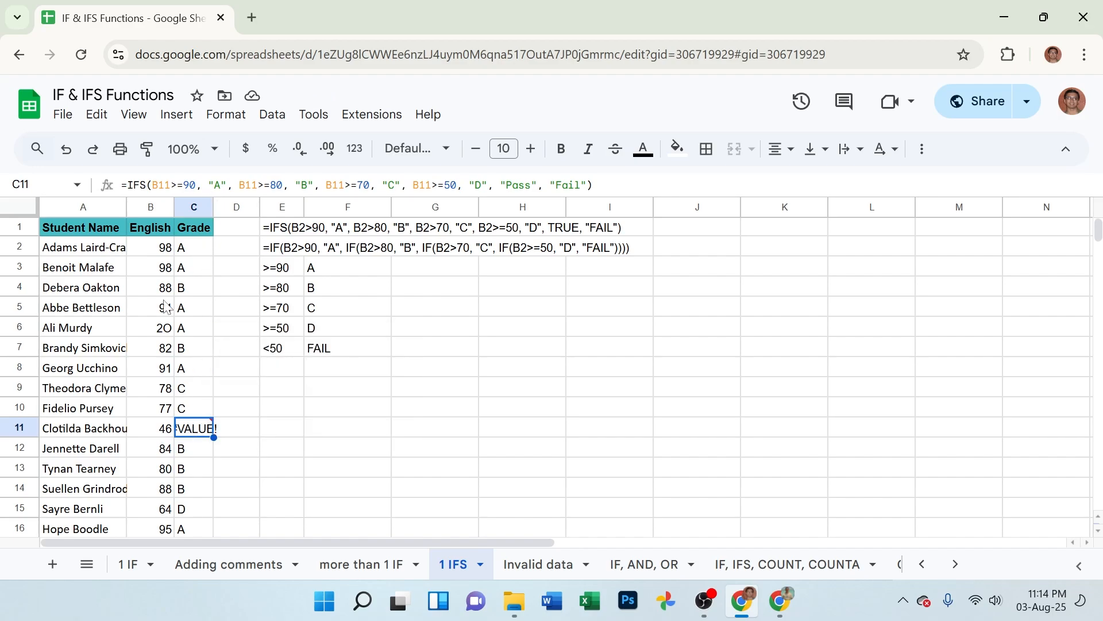
pyautogui.click(150, 351)
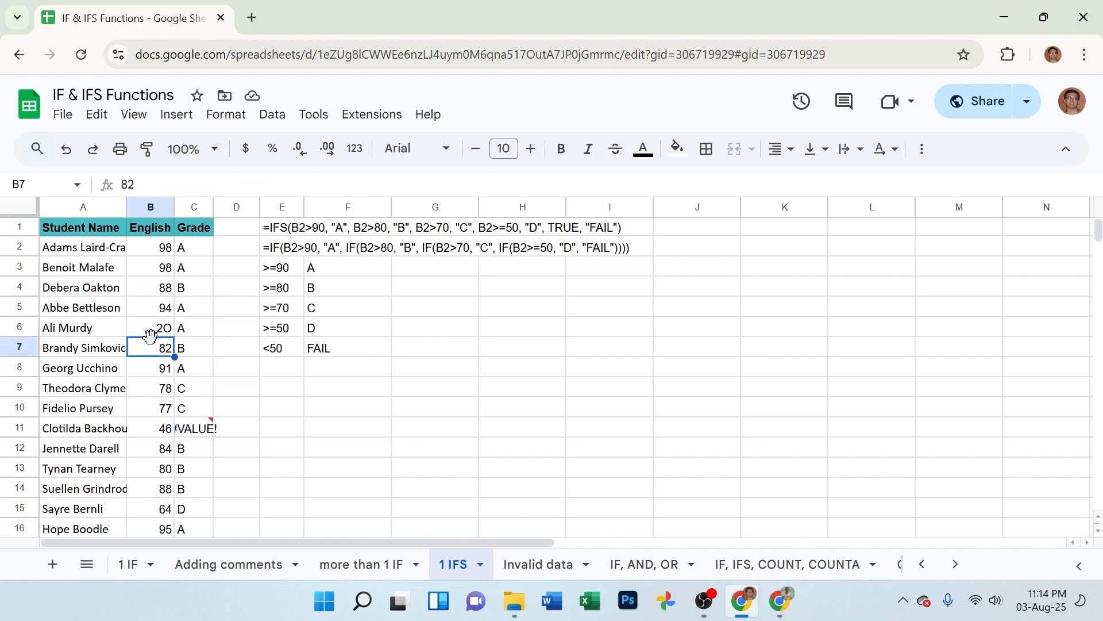
pyautogui.write('45')
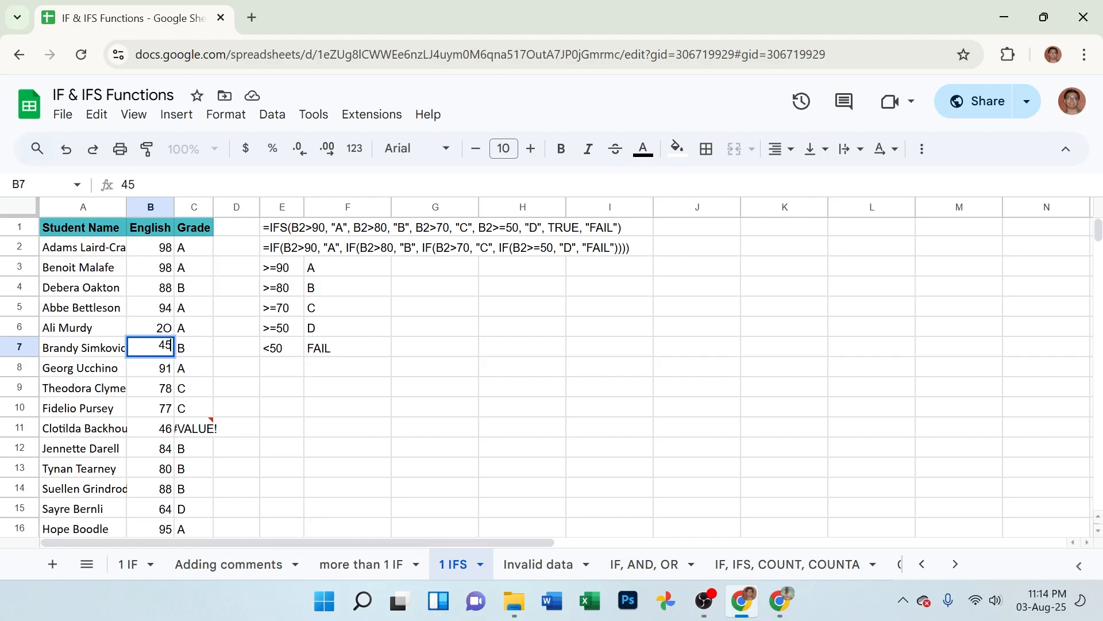
pyautogui.press('Return')
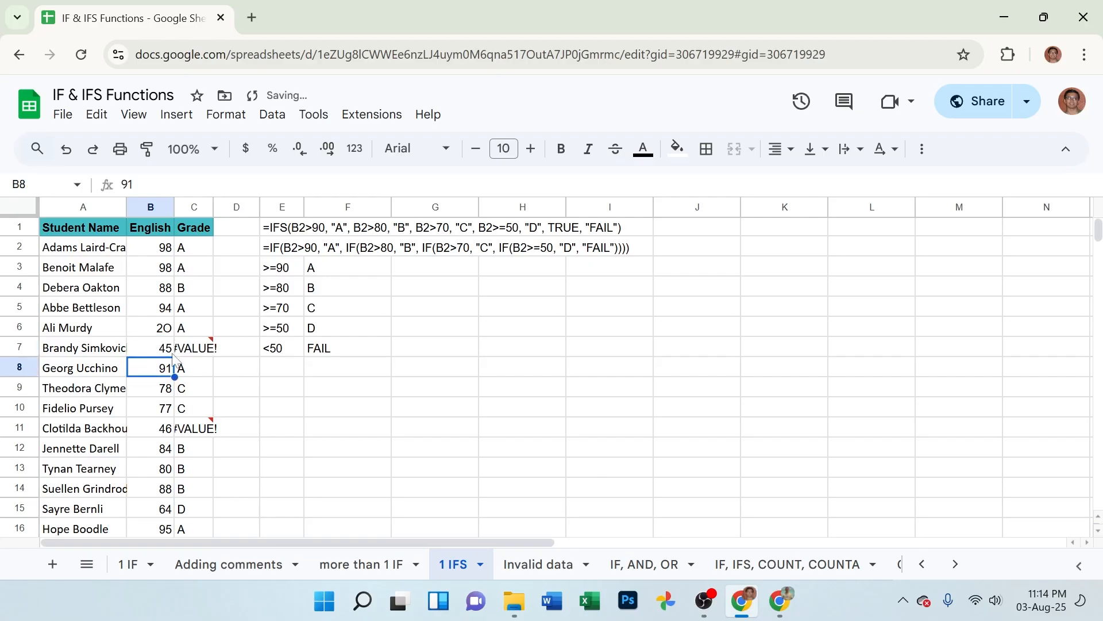
pyautogui.click(194, 353)
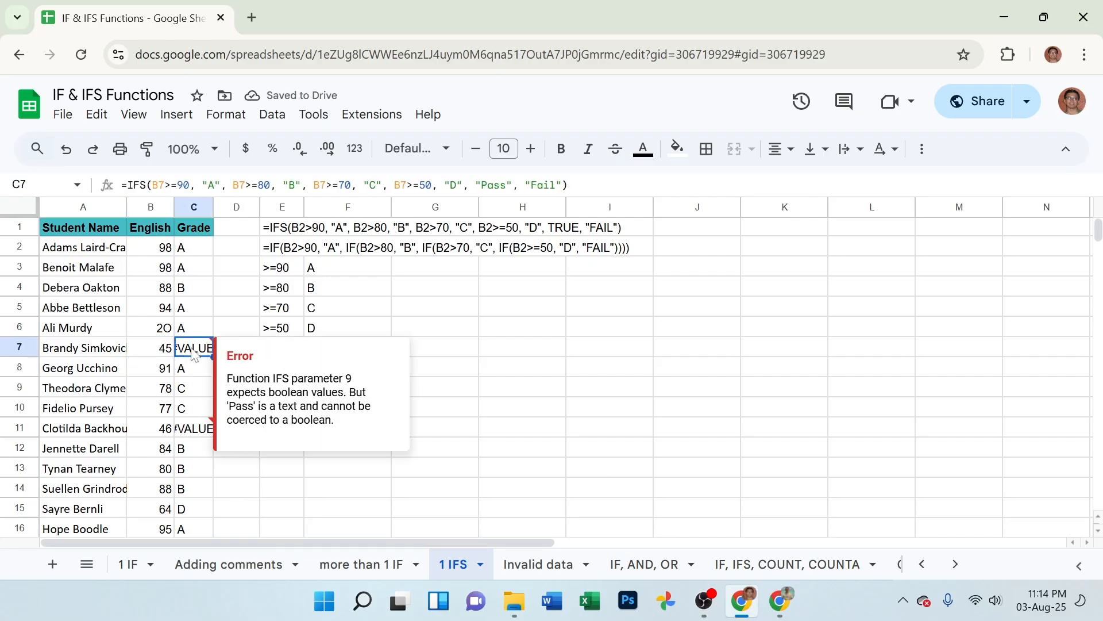
pyautogui.click(193, 252)
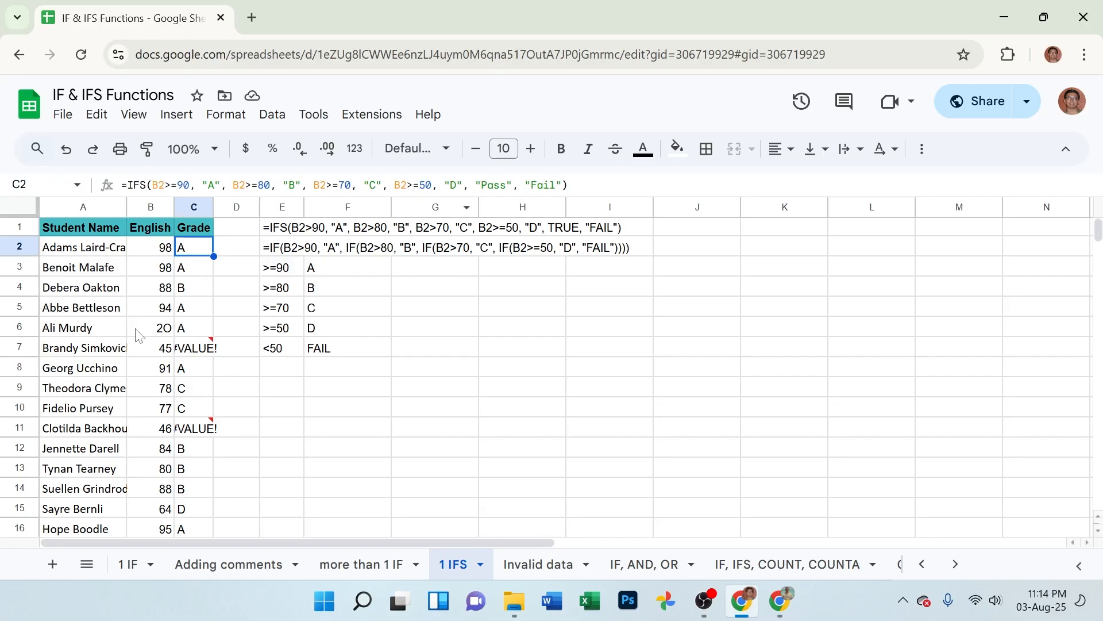
# Step: Replace "Pass" with TRUE as the last condition of the IFS formula in C7
pyautogui.click(202, 352)
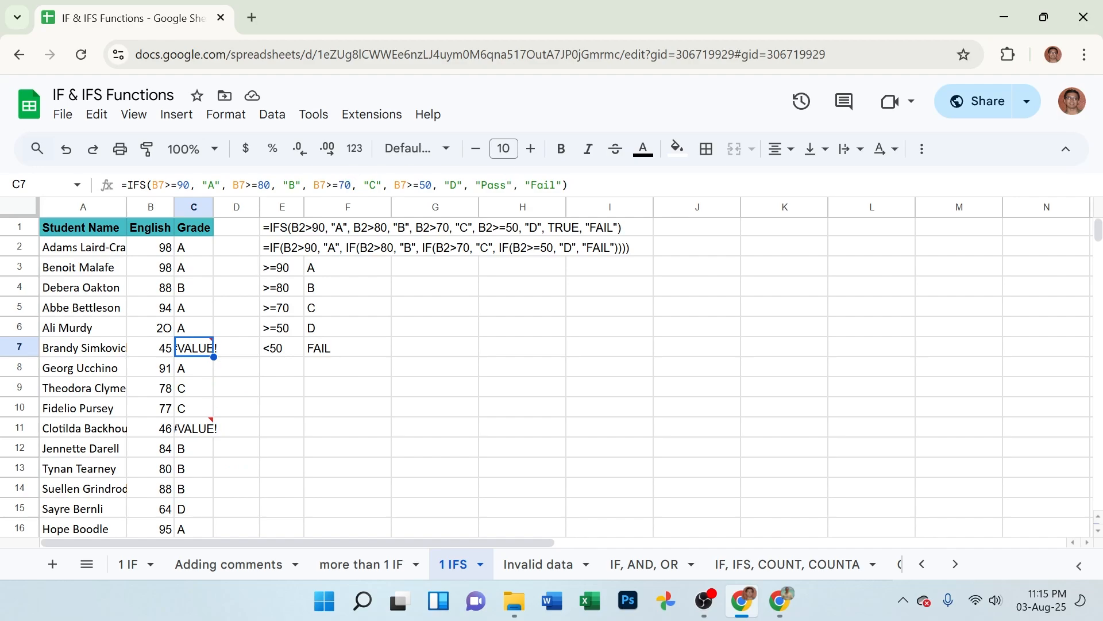
pyautogui.moveTo(513, 185); pyautogui.dragTo(476, 185)
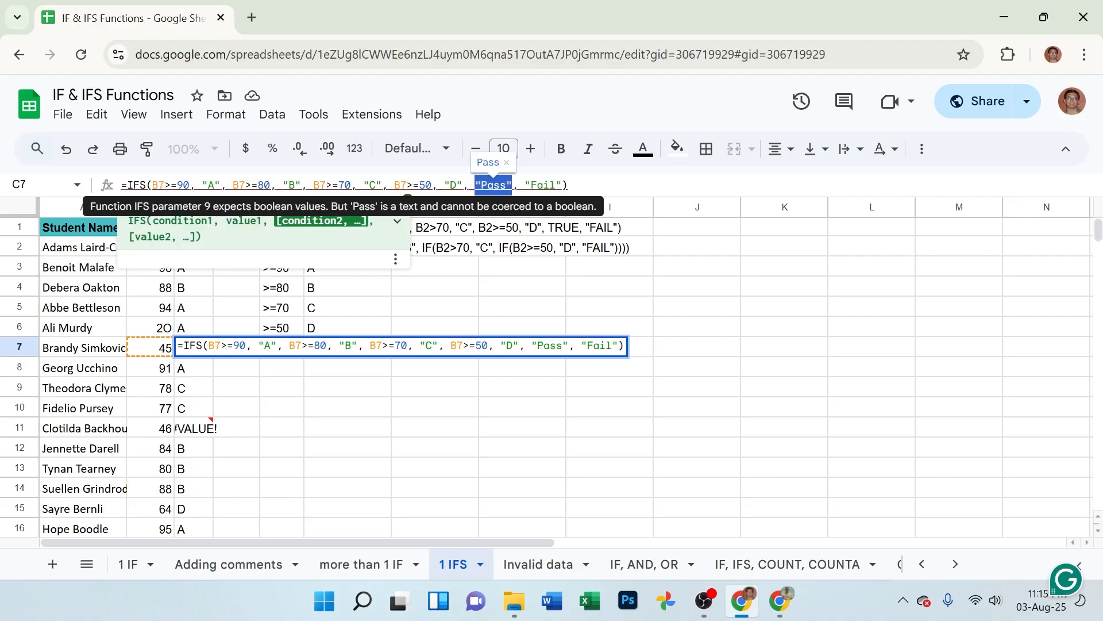
pyautogui.write('TRUE')
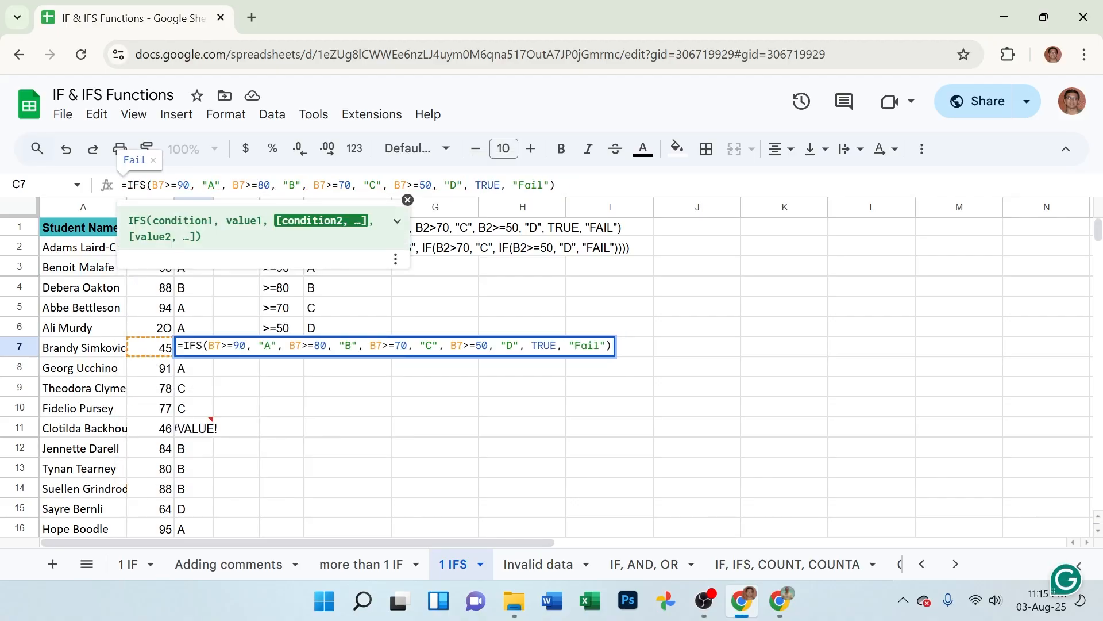
pyautogui.press('End')
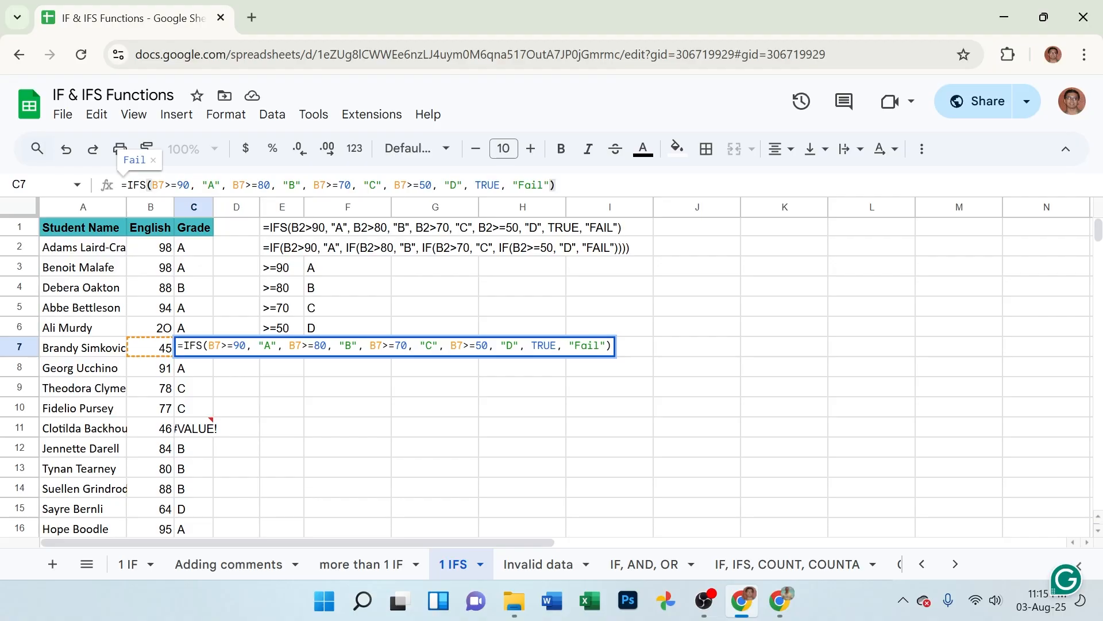
pyautogui.press('Return')
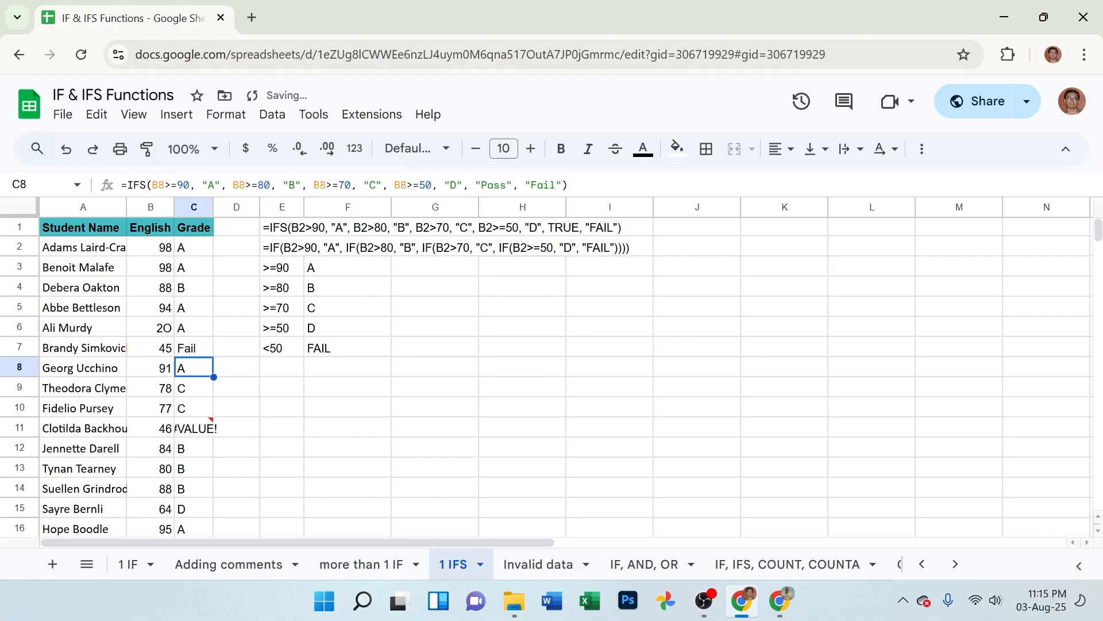
# Step: Copy the corrected C7 formula up to C2 and down to C16 in the Grade column
pyautogui.click(203, 347)
pyautogui.moveTo(214, 357); pyautogui.dragTo(205, 247)
pyautogui.click(190, 348)
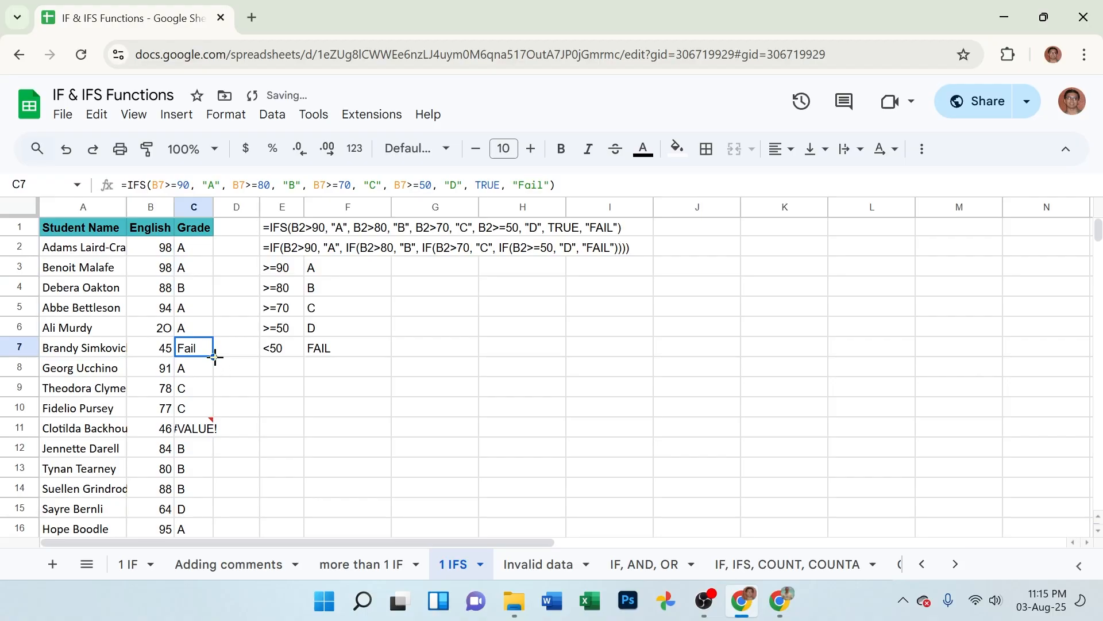
pyautogui.moveTo(214, 357); pyautogui.dragTo(199, 527)
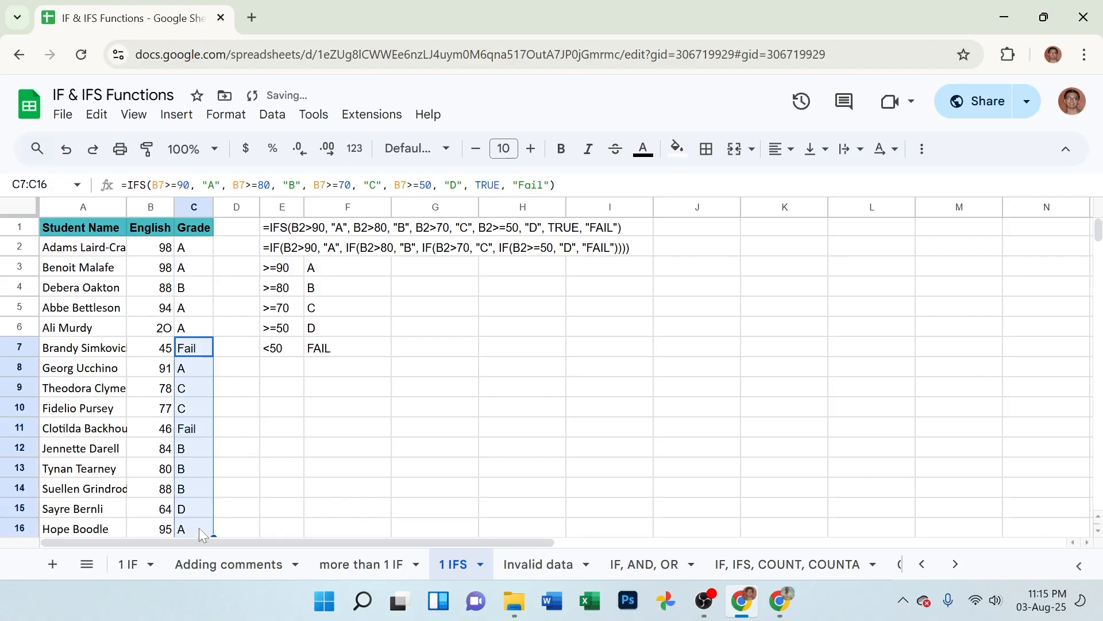
# Step: Review the IFS formulas in C11 and C2, examining the "A" value, the TRUE condition and the "Fail" value
pyautogui.click(190, 434)
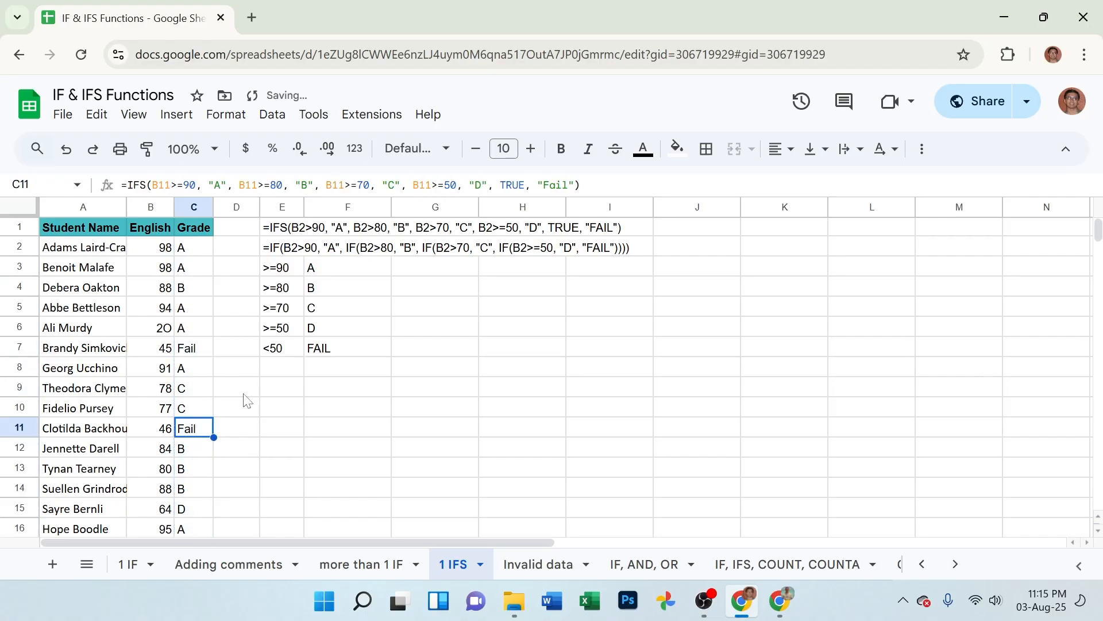
pyautogui.doubleClick(555, 185)
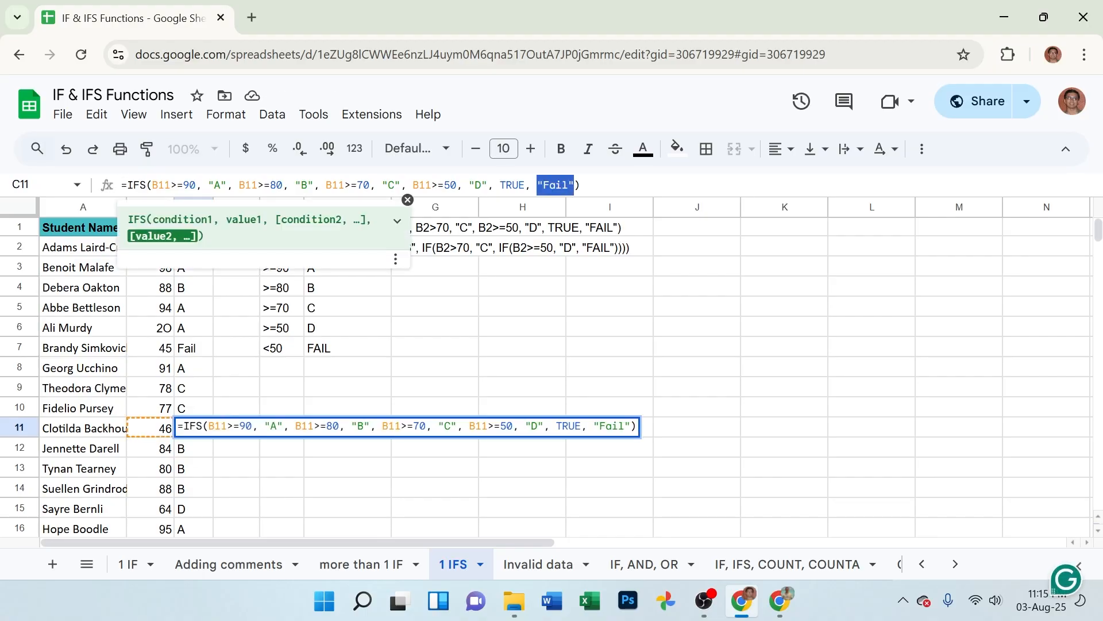
pyautogui.press('Escape')
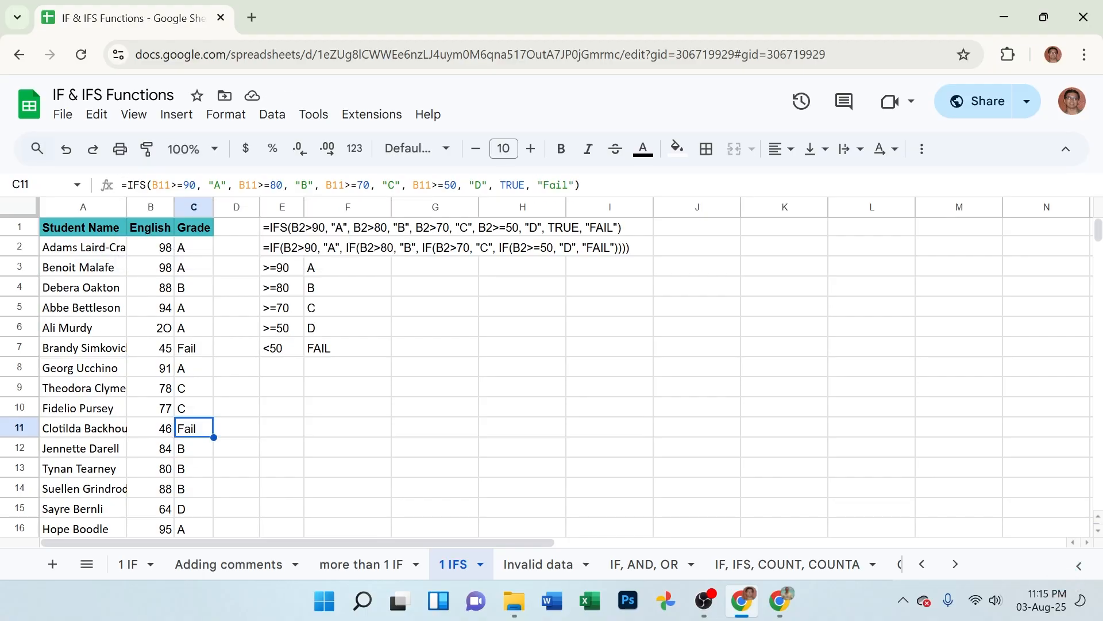
pyautogui.click(193, 247)
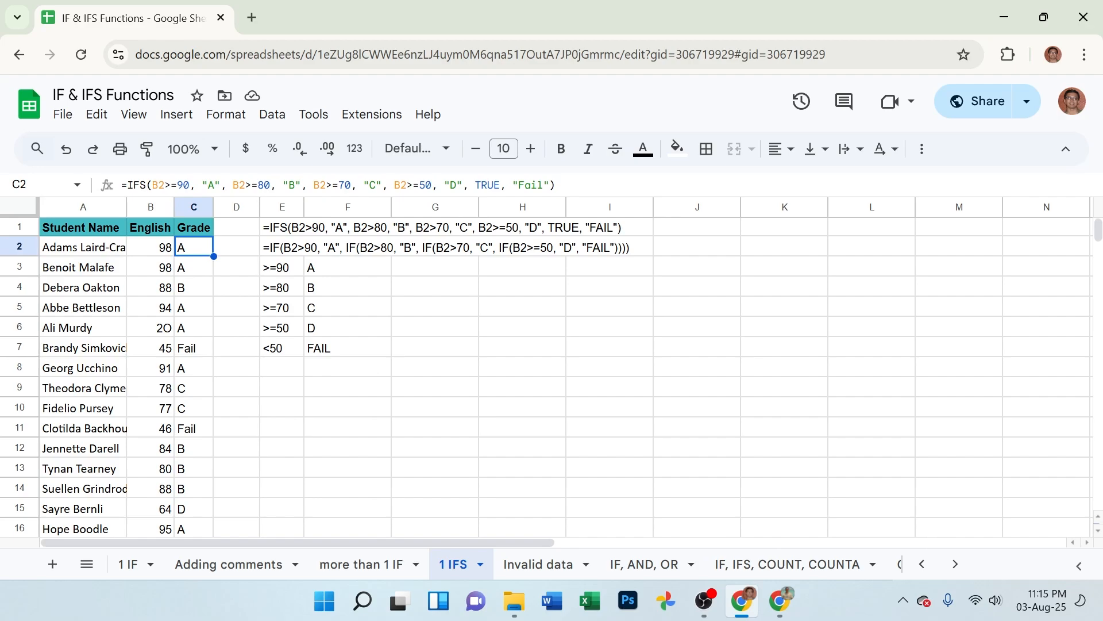
pyautogui.moveTo(153, 185); pyautogui.dragTo(203, 185)
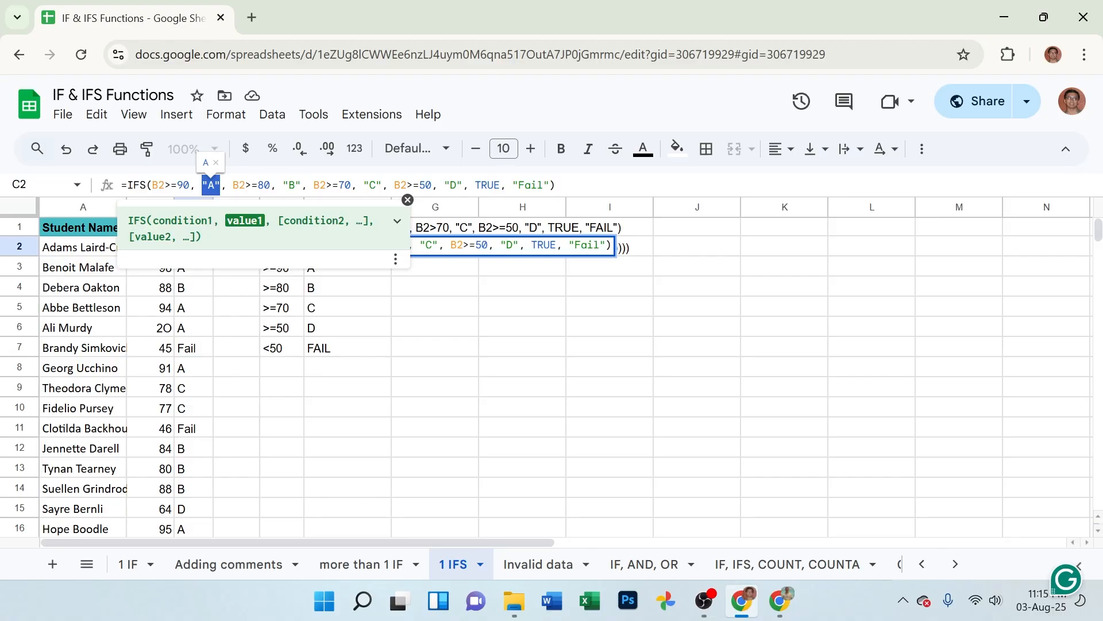
pyautogui.moveTo(474, 184); pyautogui.dragTo(500, 185)
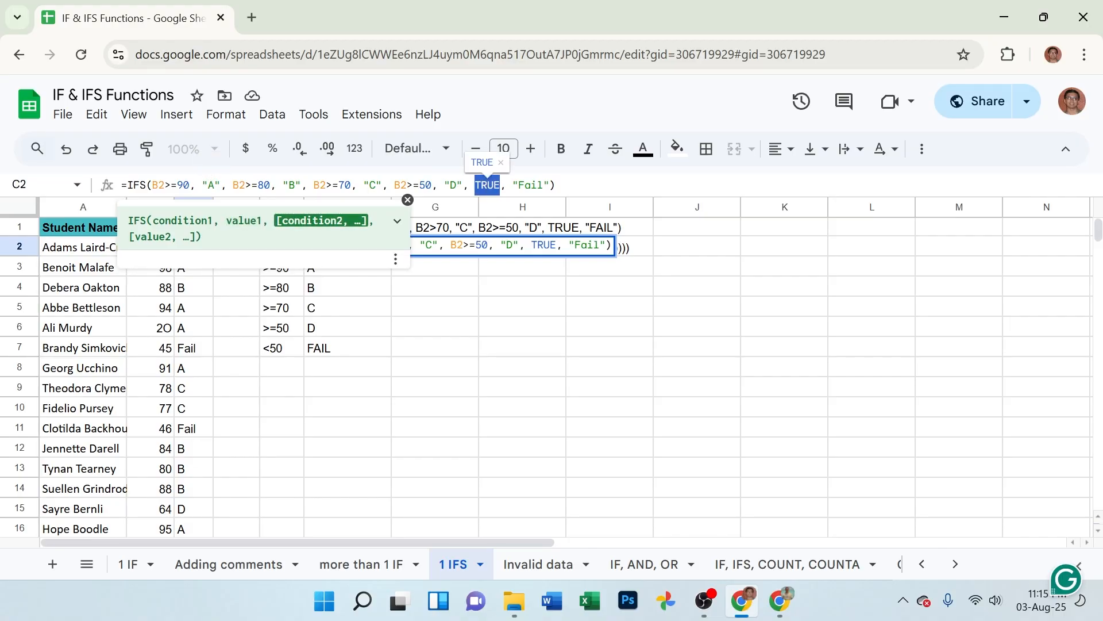
pyautogui.click(512, 184)
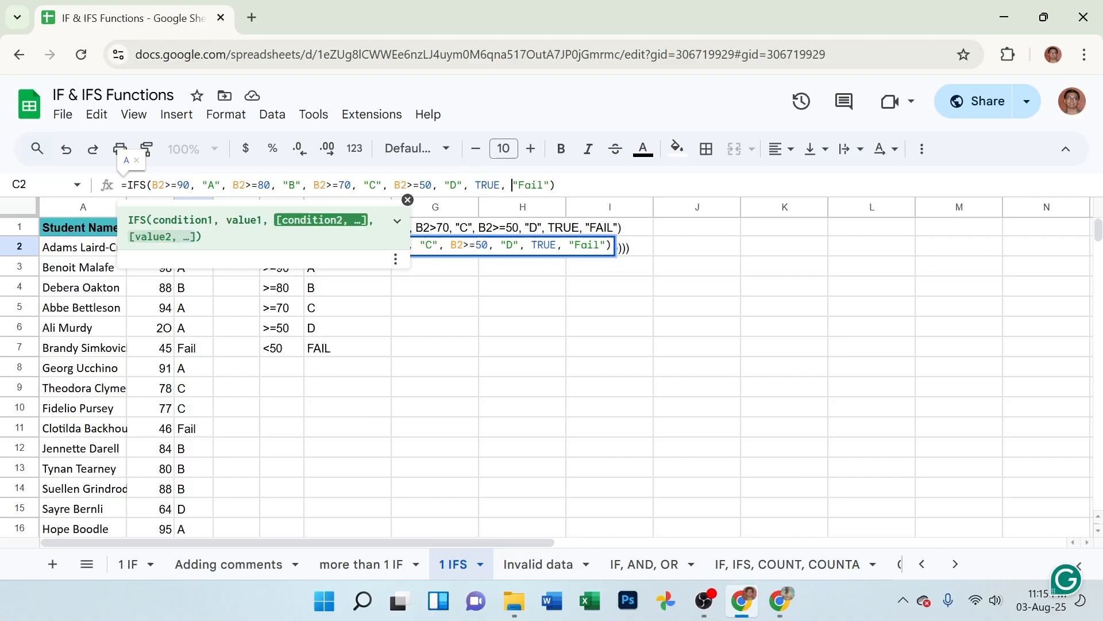
pyautogui.moveTo(512, 184); pyautogui.dragTo(549, 184)
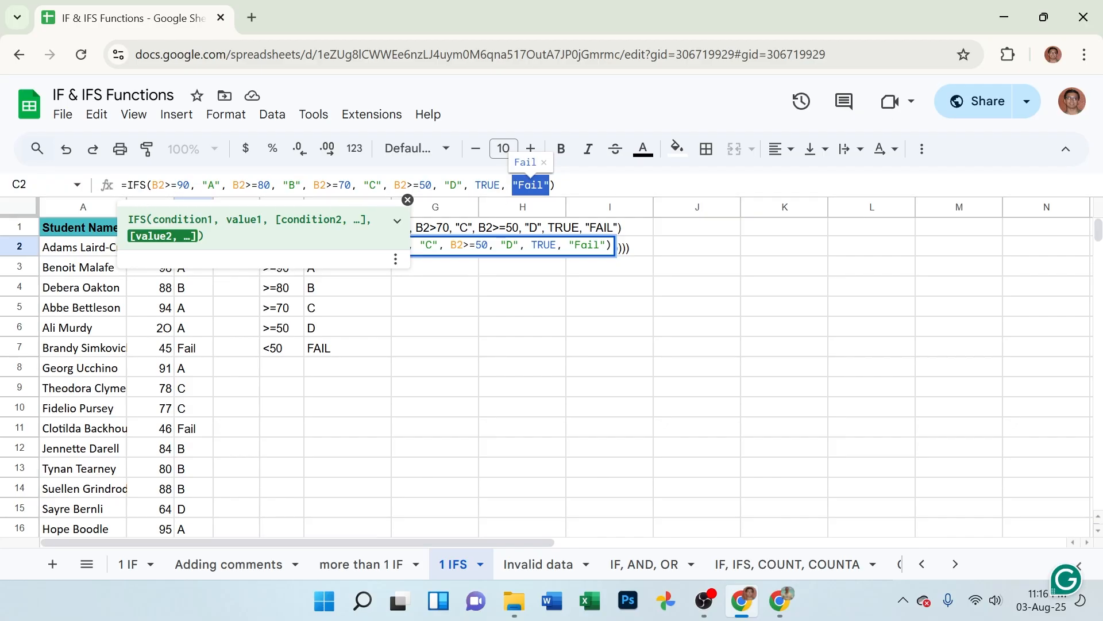
pyautogui.click(556, 185)
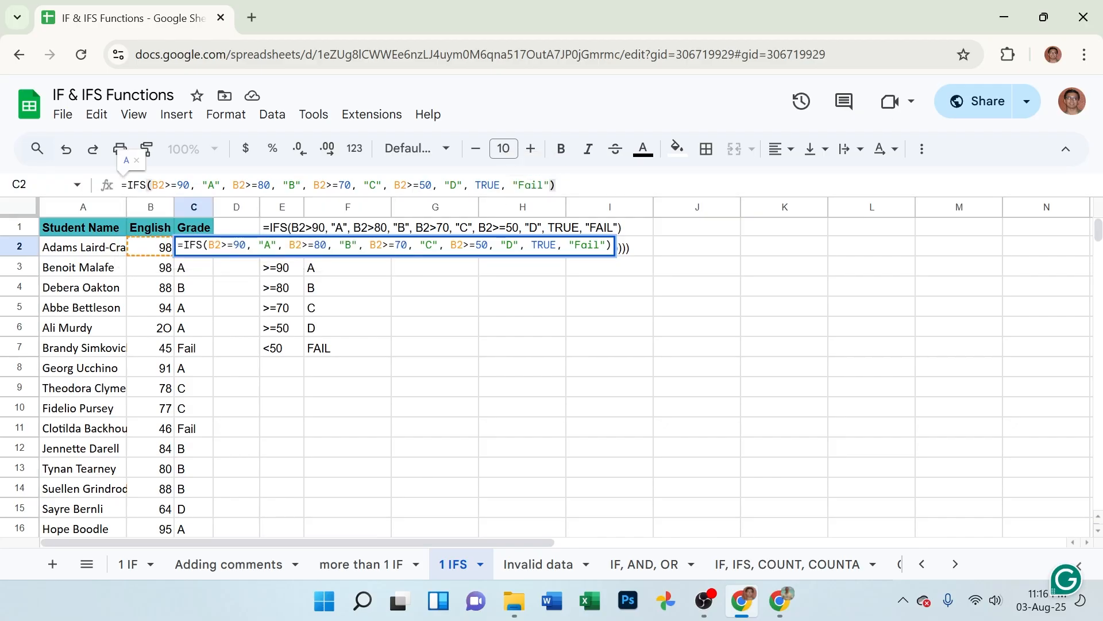
pyautogui.press('Return')
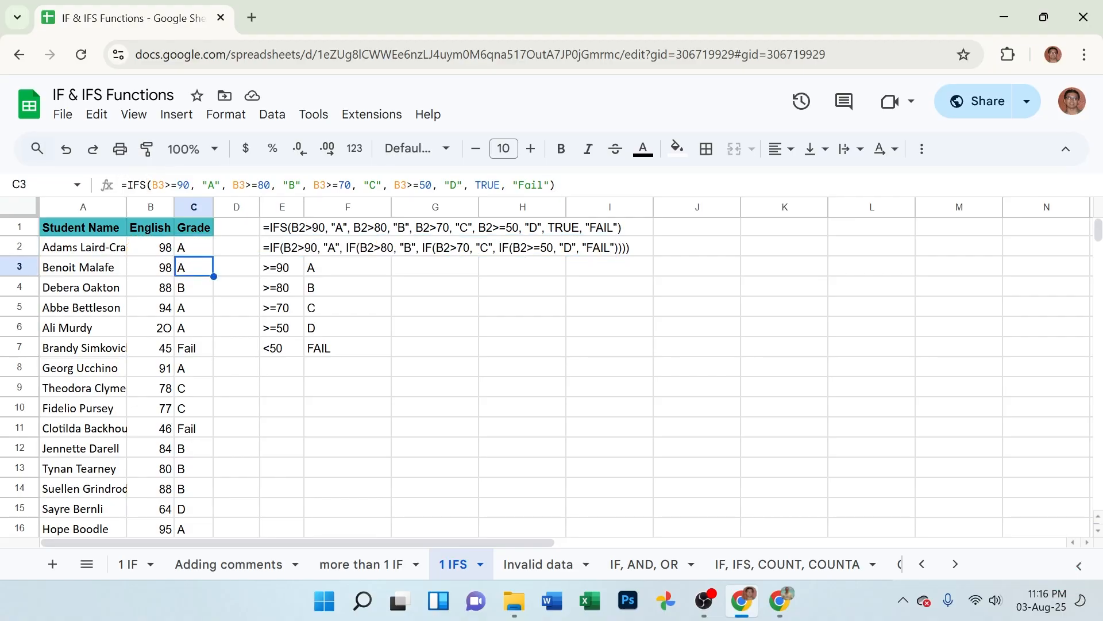